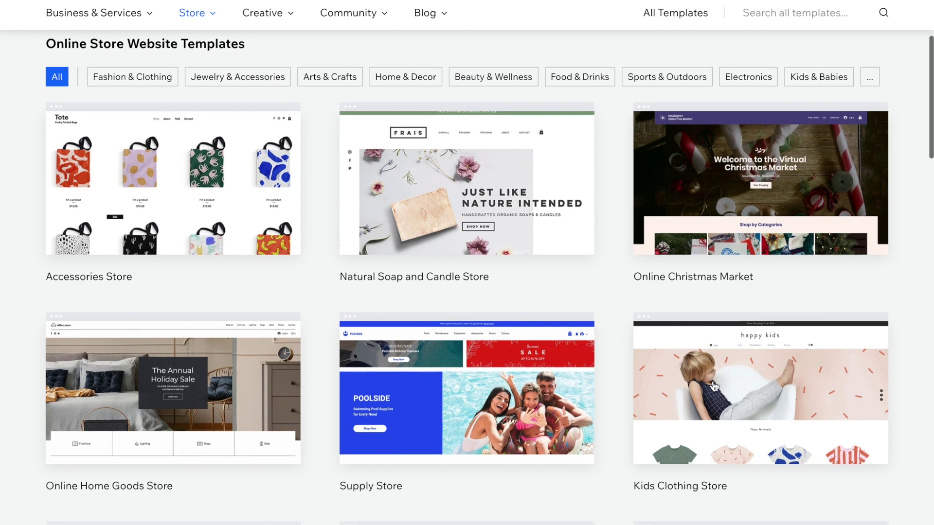
- Browse the online store templates and open the preview of the VESTE Clothing Store template
scroll(714, 386, down, 1)
scroll(713, 387, up, 2)
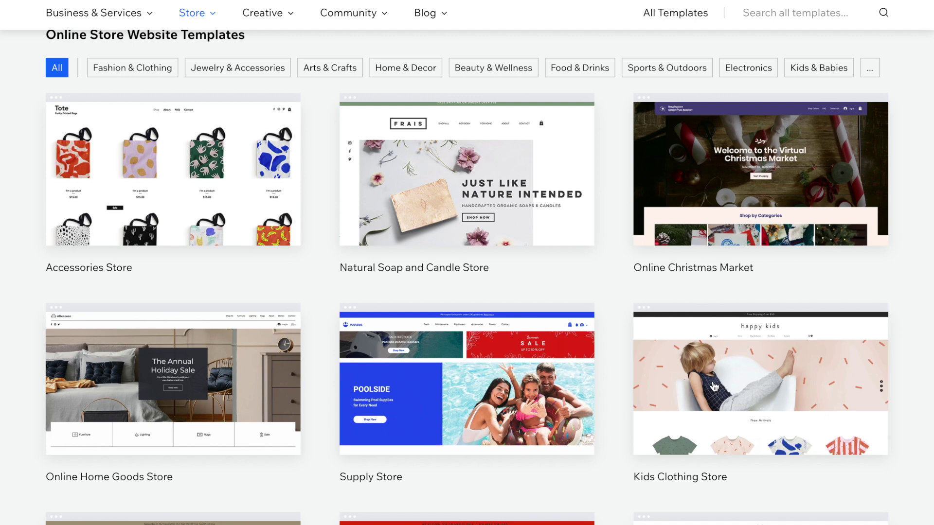
scroll(911, 294, down, 10)
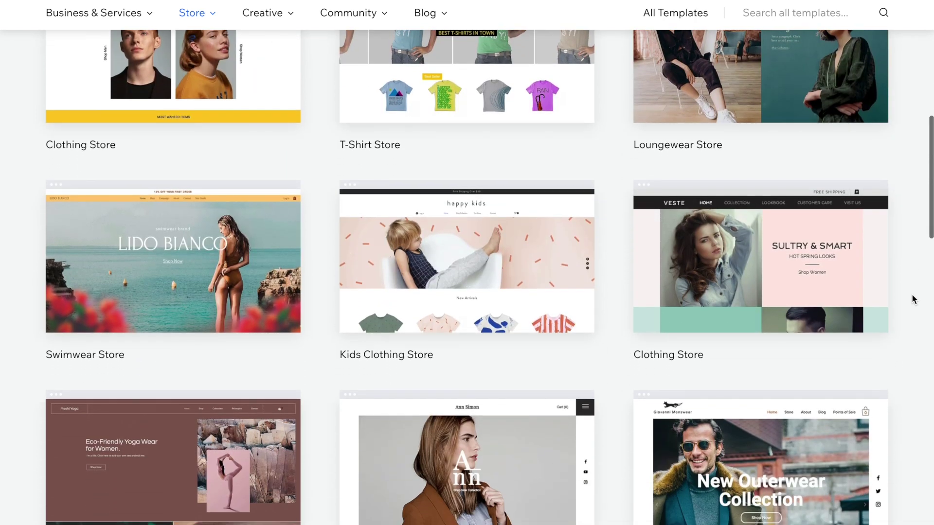
scroll(911, 294, down, 2)
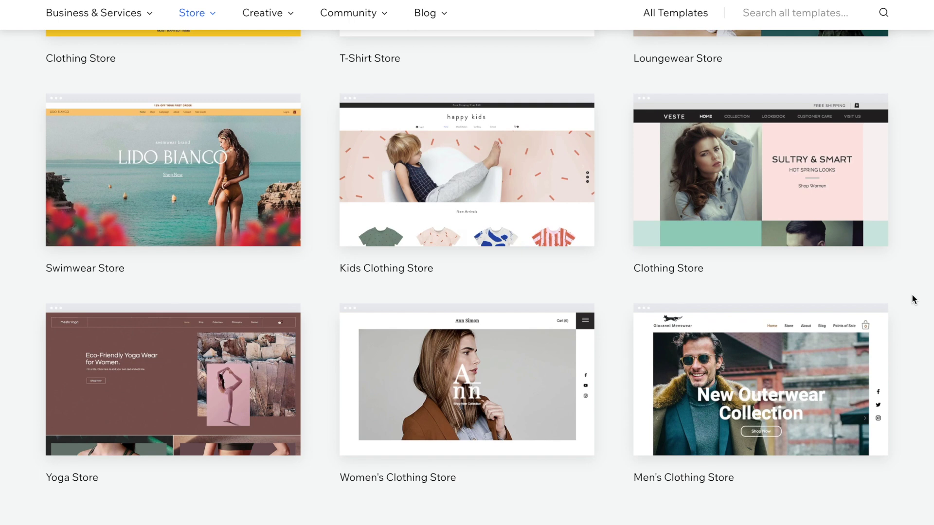
scroll(911, 293, down, 2)
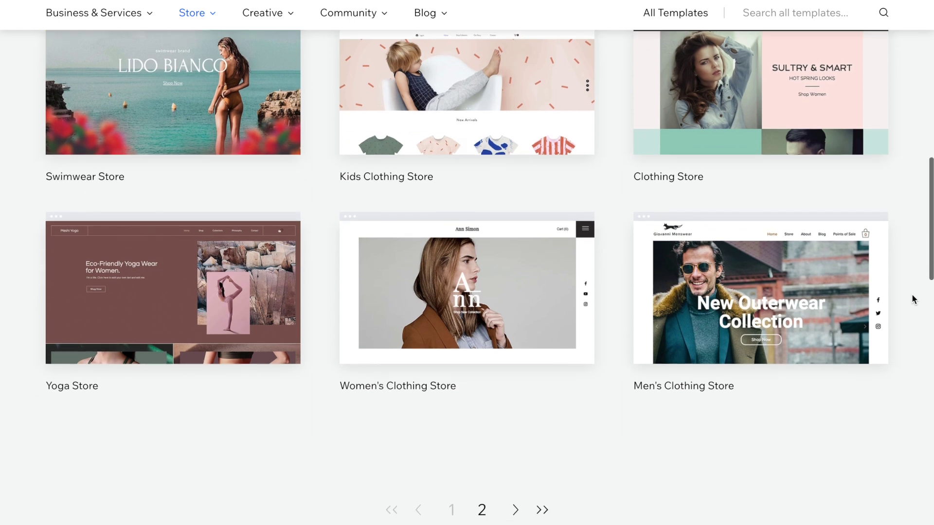
scroll(912, 294, up, 1)
scroll(912, 299, up, 1)
mouse_move(806, 215)
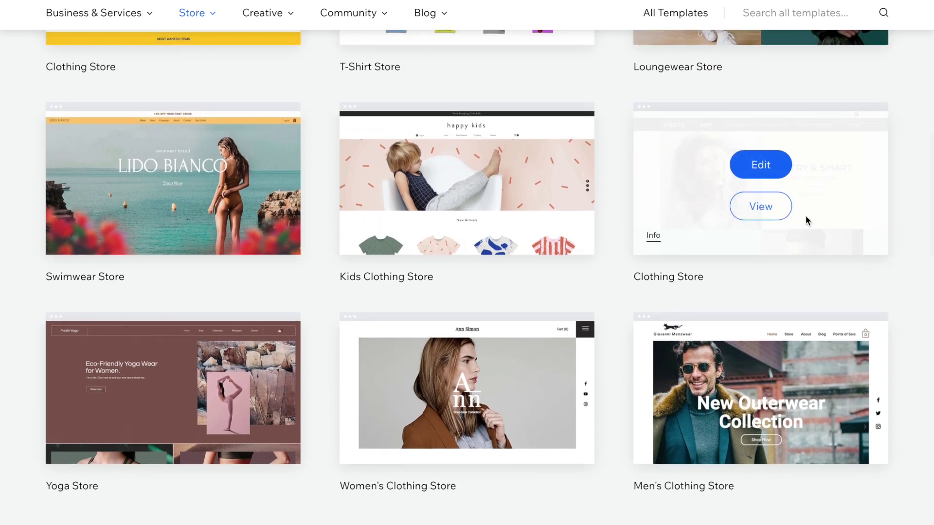
click(756, 214)
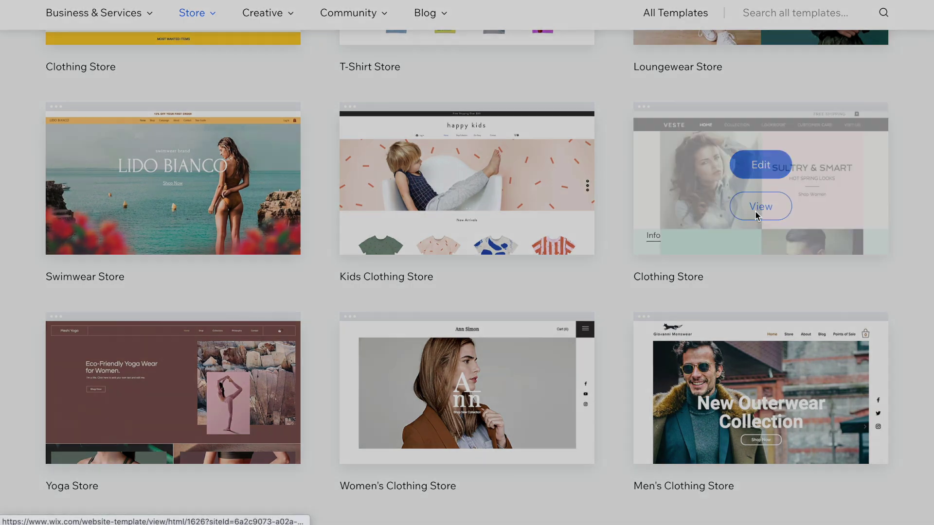
click(652, 380)
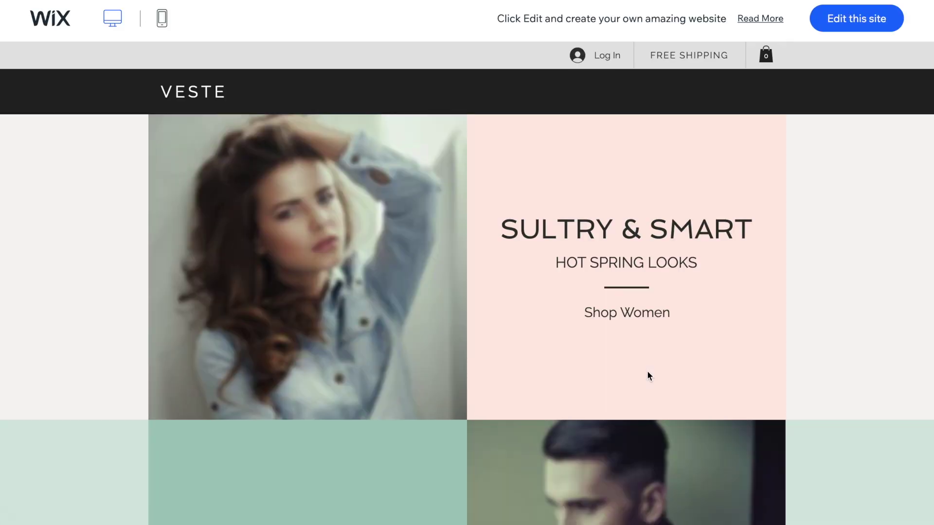
- Review the VESTE template's home page down to its footer, dismiss the starting-point popup, and open the template for editing
scroll(647, 372, down, 1)
scroll(647, 371, down, 15)
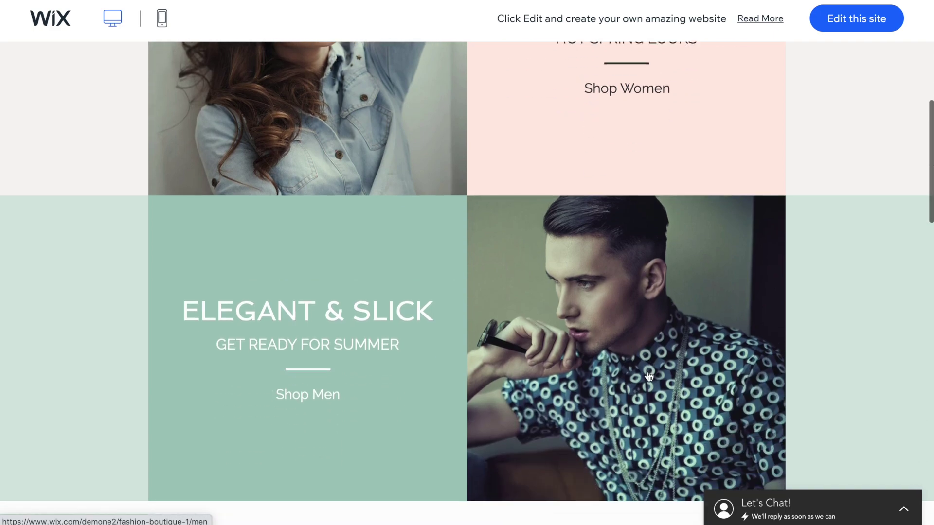
scroll(647, 375, down, 7)
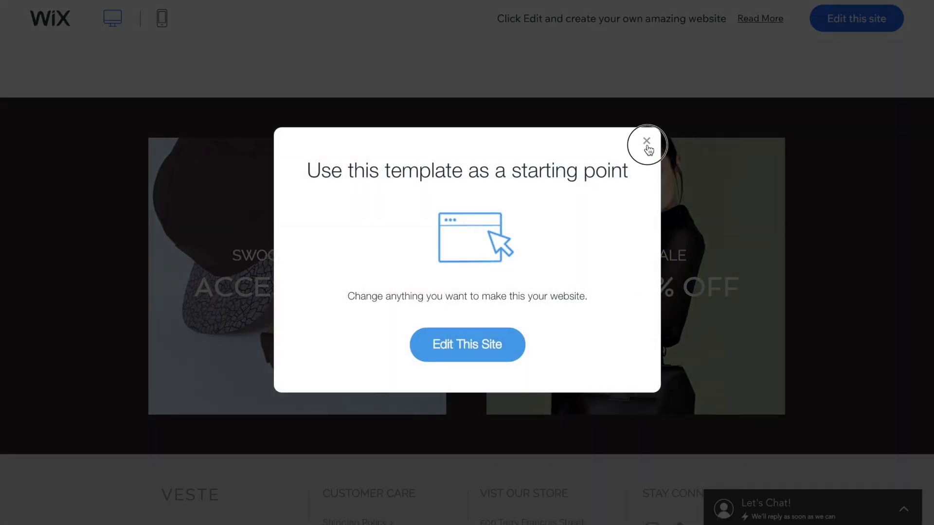
click(648, 146)
scroll(707, 146, down, 3)
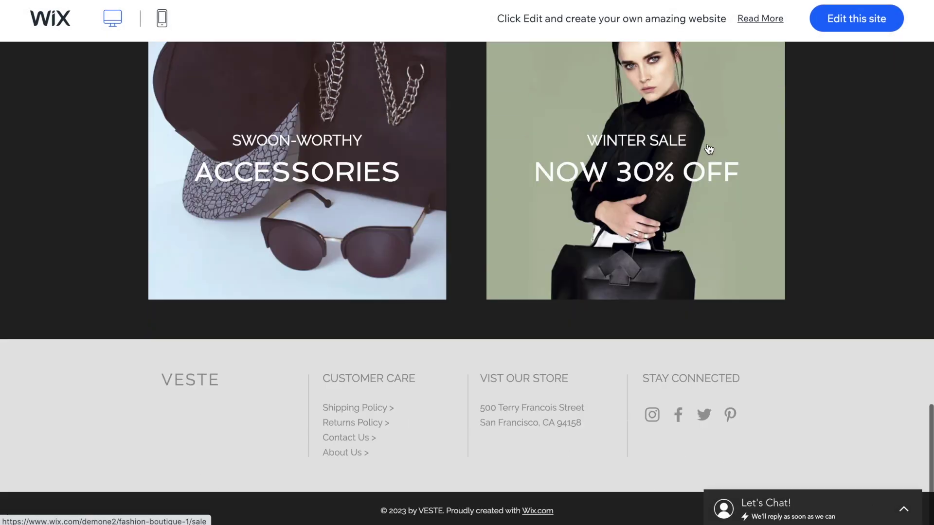
scroll(707, 146, up, 15)
scroll(707, 144, down, 10)
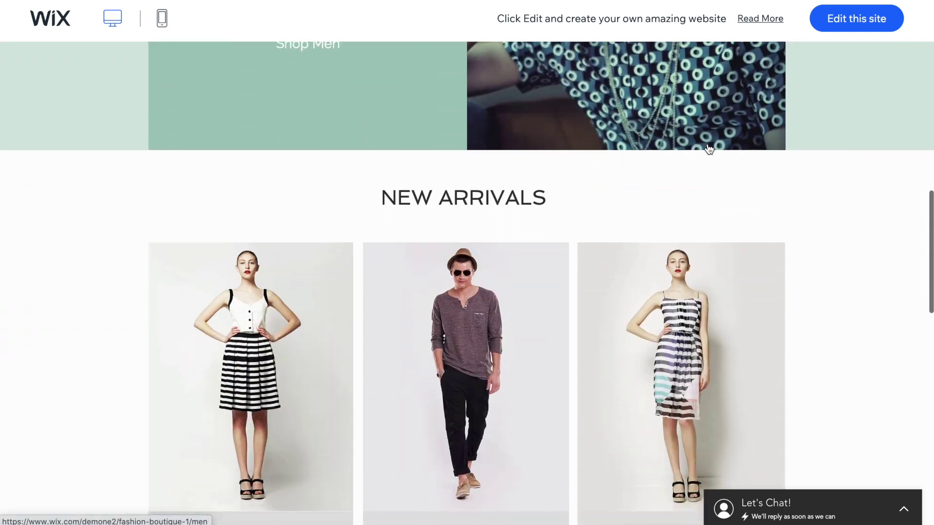
scroll(707, 146, down, 3)
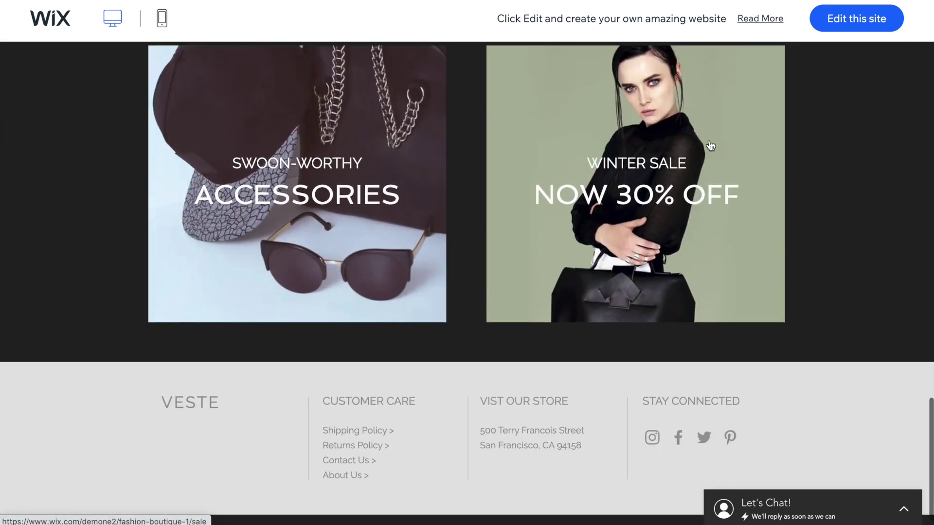
click(867, 19)
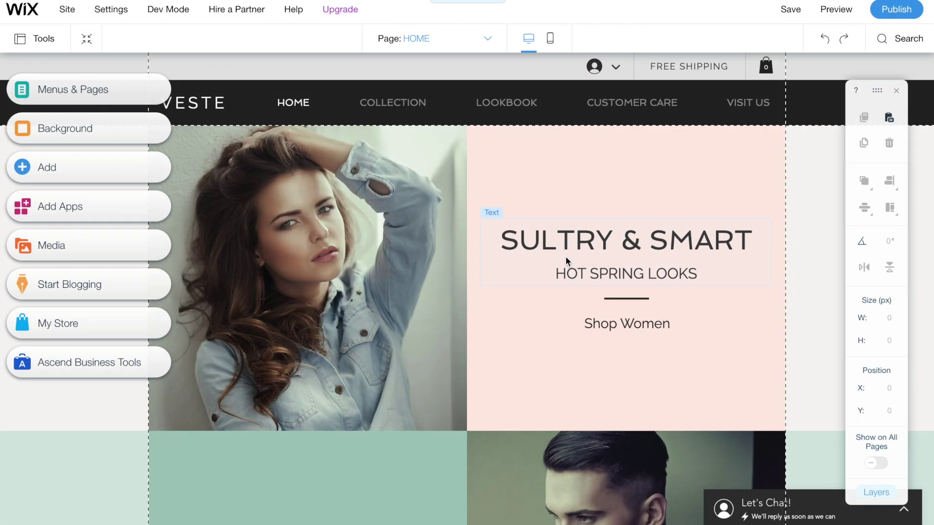
- Start replacing the photo beside the SULTRY & SMART text by uploading the brand's photos from the computer
click(293, 237)
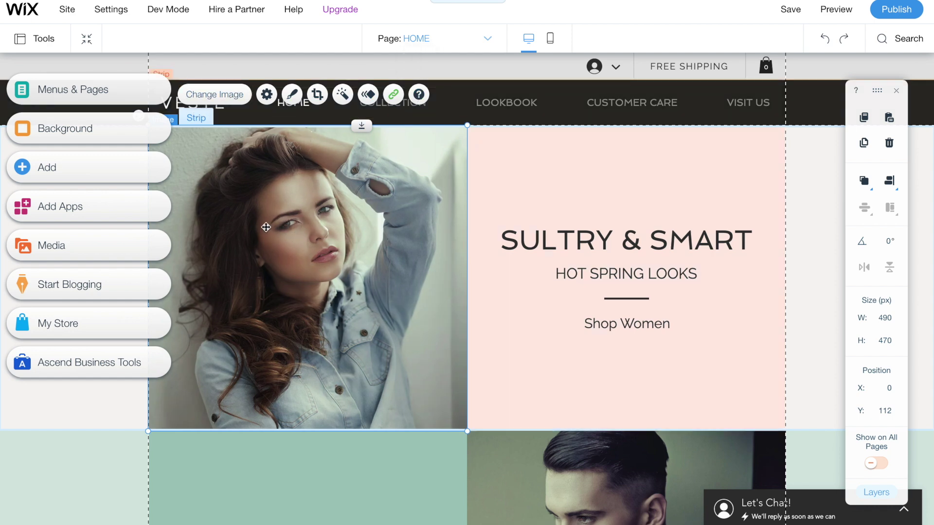
click(232, 99)
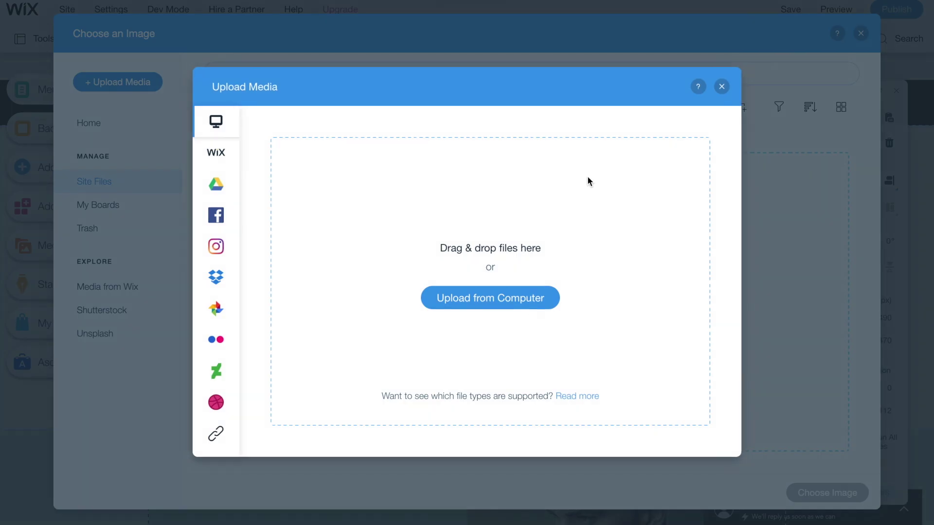
click(486, 298)
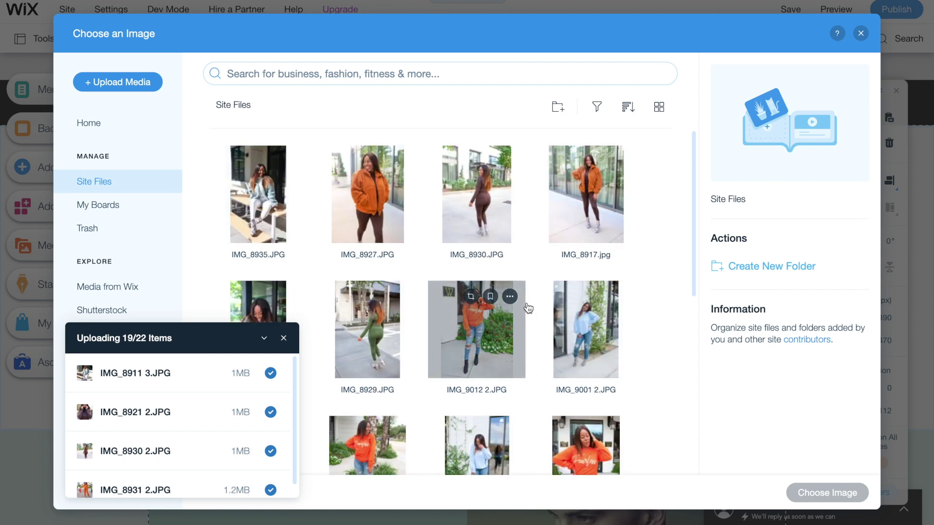
- Choose IMG_8995 2.JPG as the photo beside SULTRY & SMART and reposition it in its crop frame to include the whole head
scroll(511, 228, down, 8)
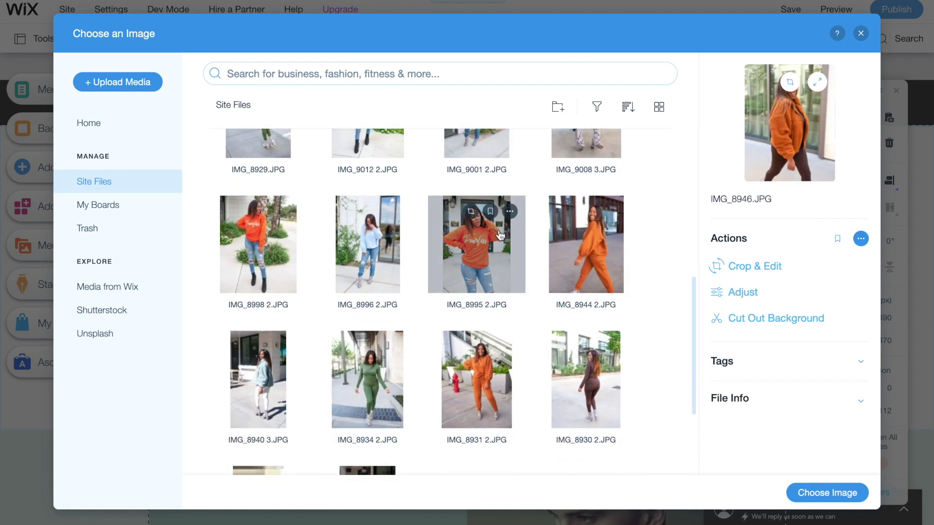
click(476, 250)
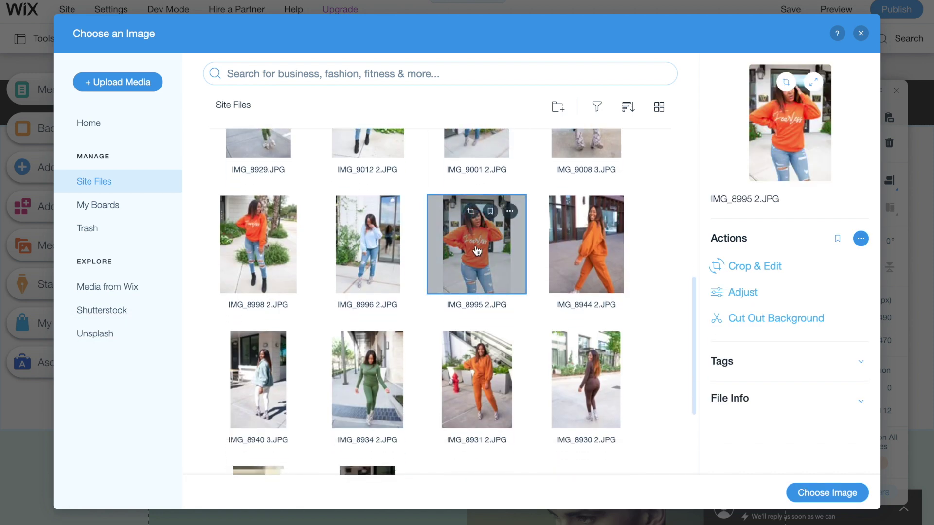
click(827, 493)
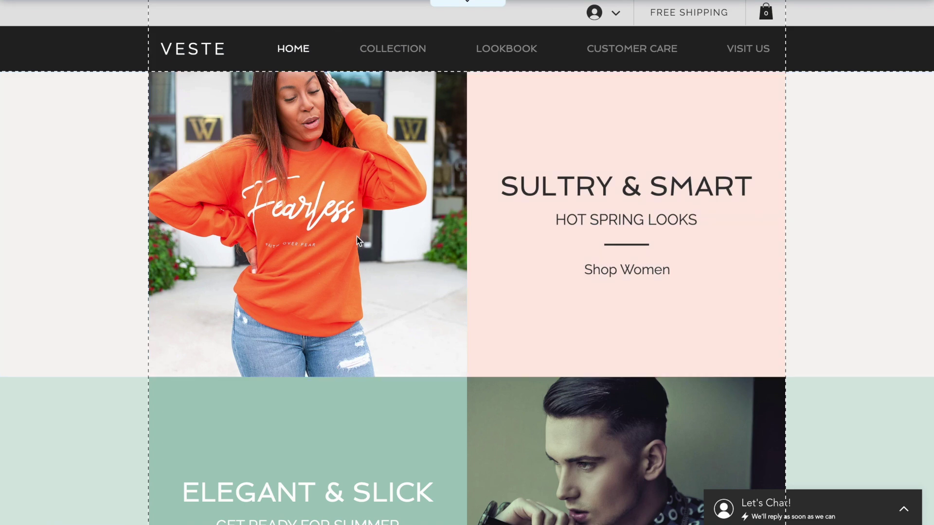
double_click(357, 223)
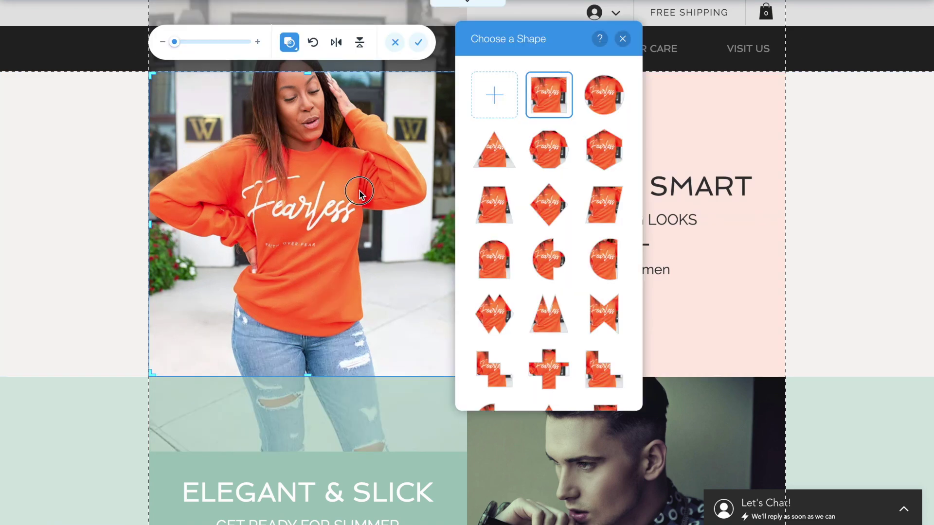
key(Return)
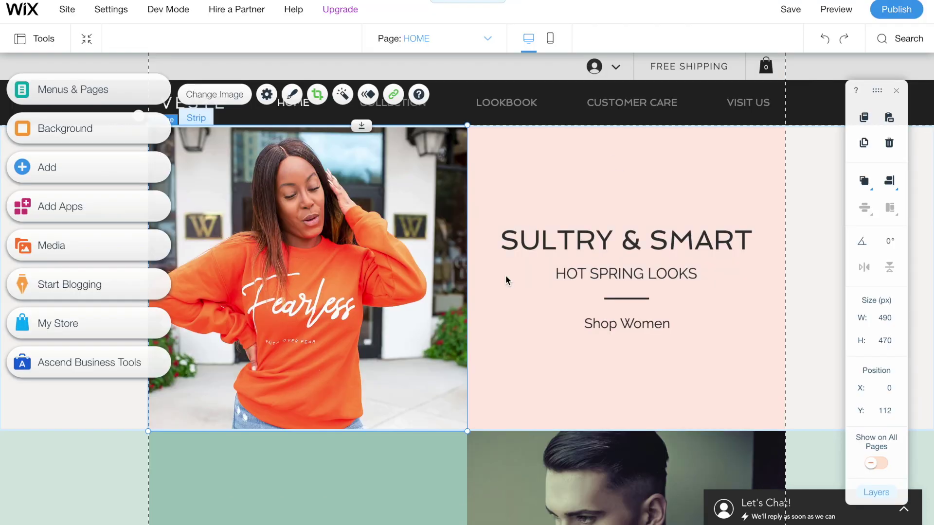
- Change the fill colour of the container box behind the SULTRY & SMART text to white, #FFFFFF
click(574, 164)
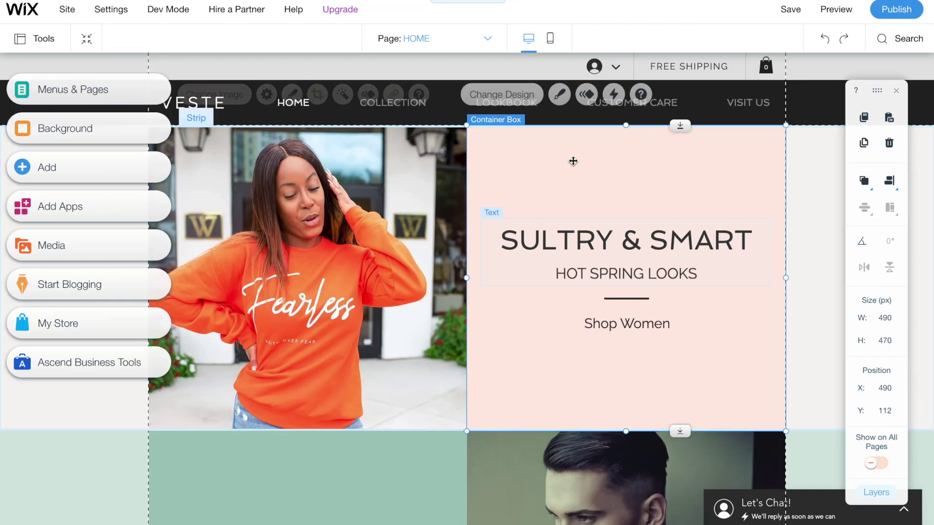
click(559, 96)
click(384, 204)
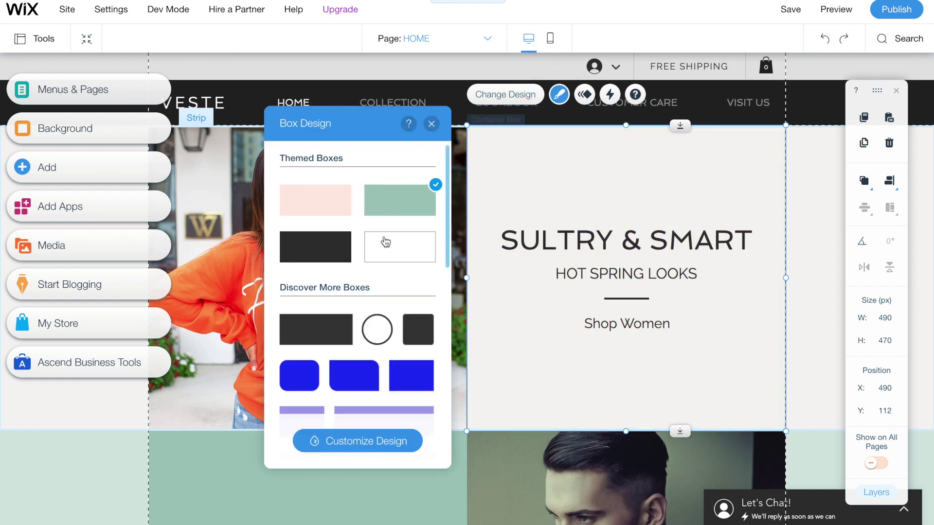
click(315, 247)
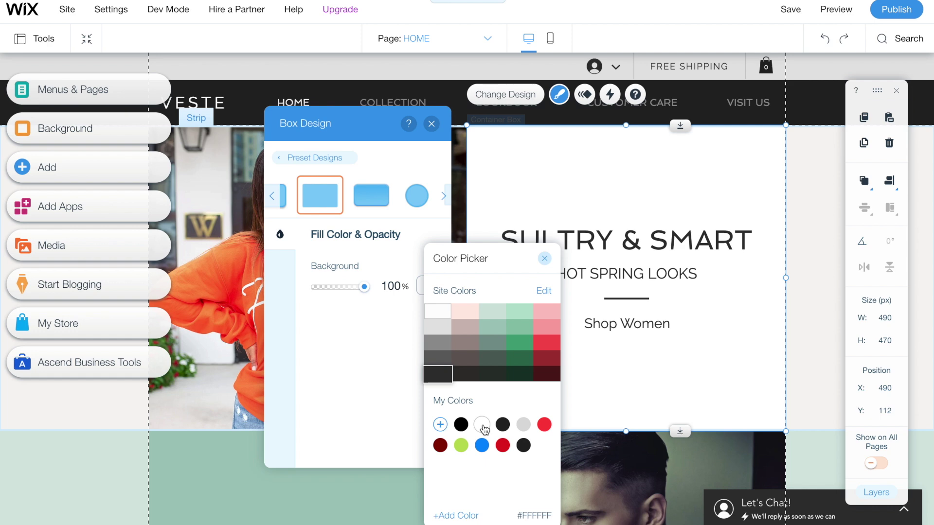
click(482, 425)
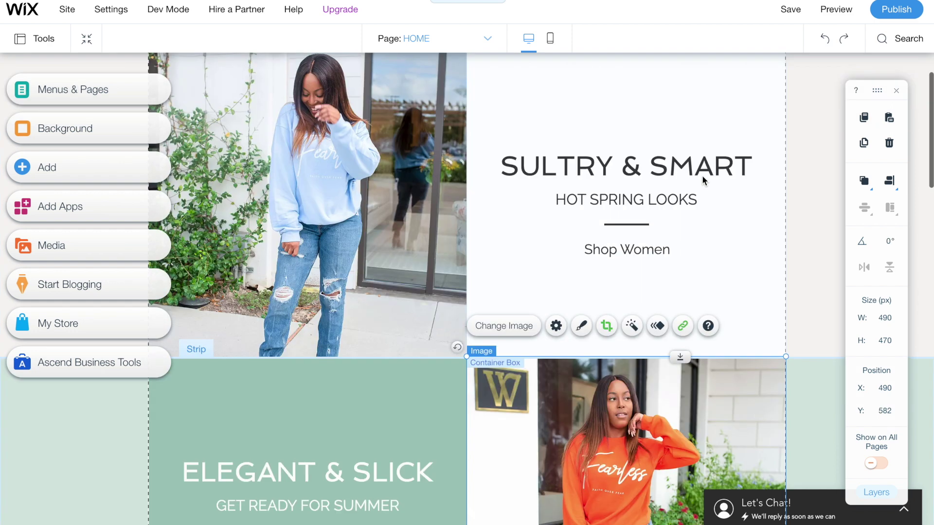
- Set the background colour of the strip holding the ELEGANT & SLICK section to the off-white site colour #FDFDFD
scroll(702, 180, up, 2)
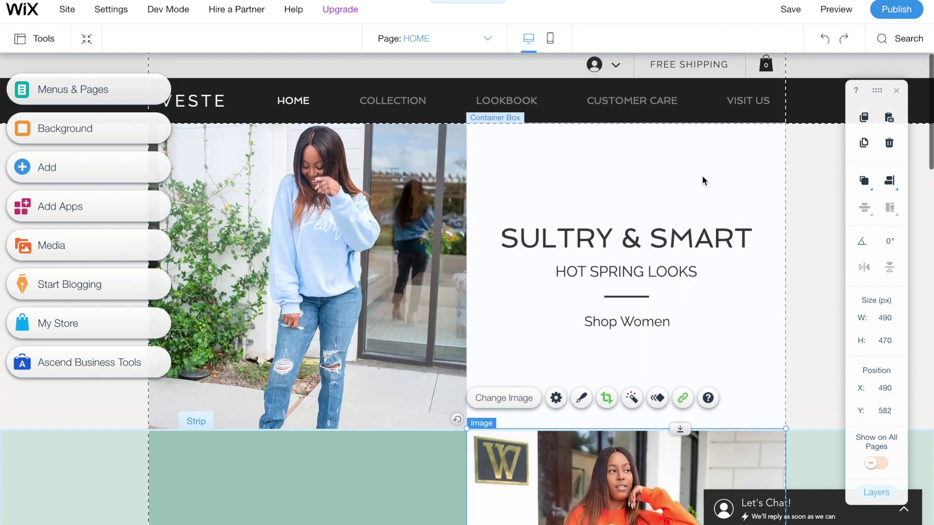
click(806, 243)
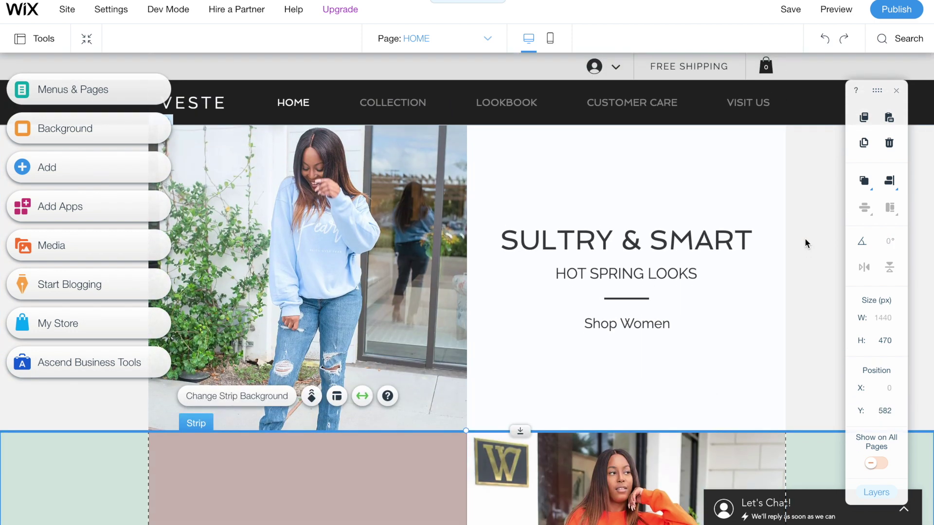
scroll(804, 238, down, 4)
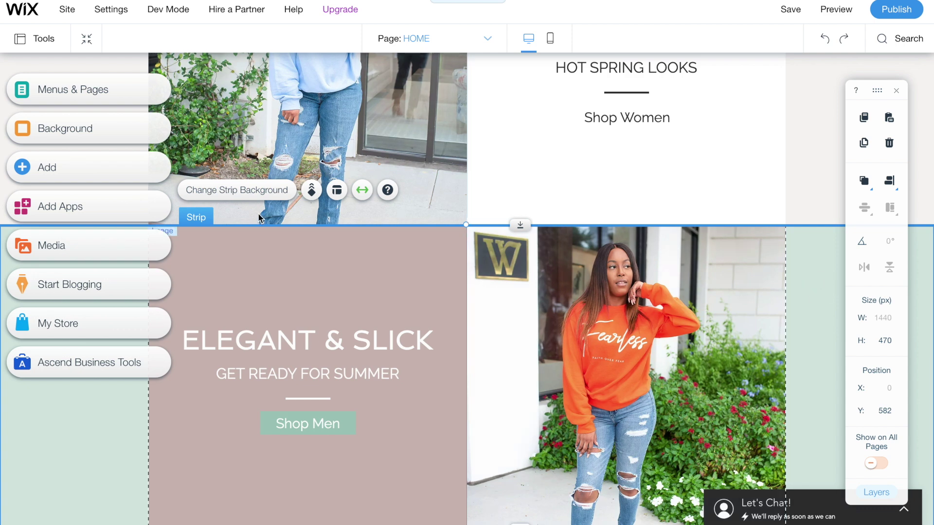
click(241, 189)
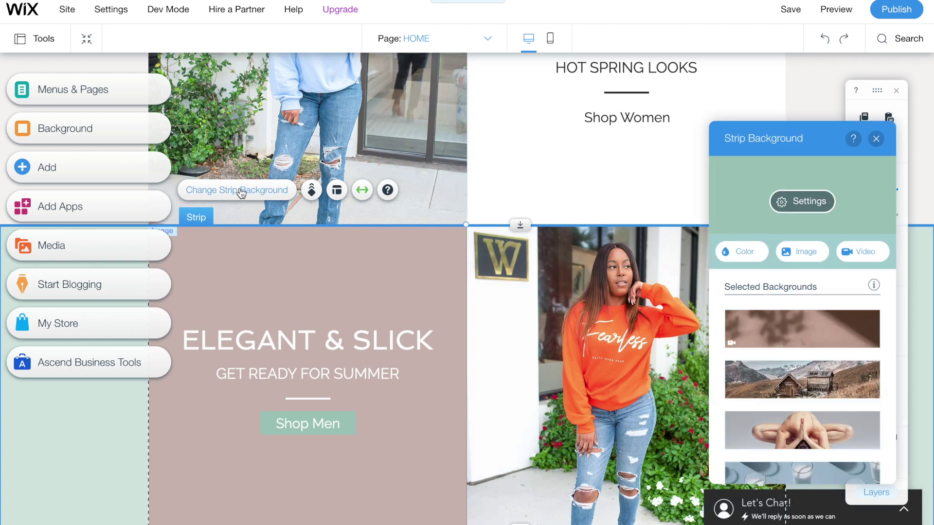
click(745, 251)
click(767, 317)
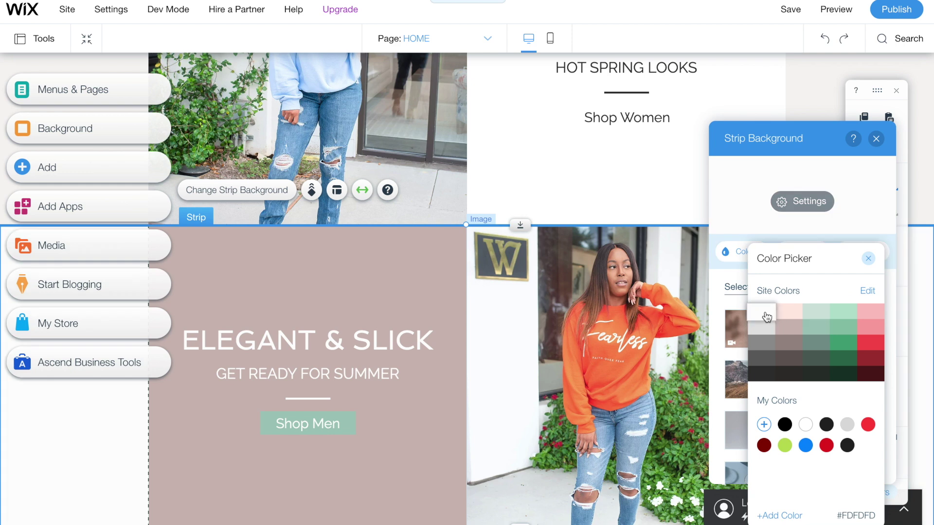
click(875, 140)
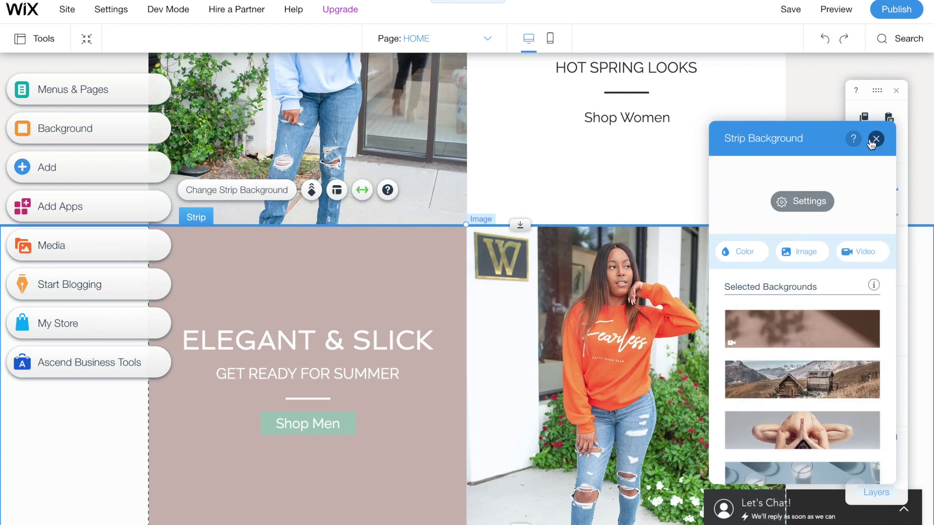
click(875, 141)
- Recolour the ELEGANT & SLICK heading and its GET READY FOR SUMMER subtitle to black, #000000
click(307, 340)
click(202, 284)
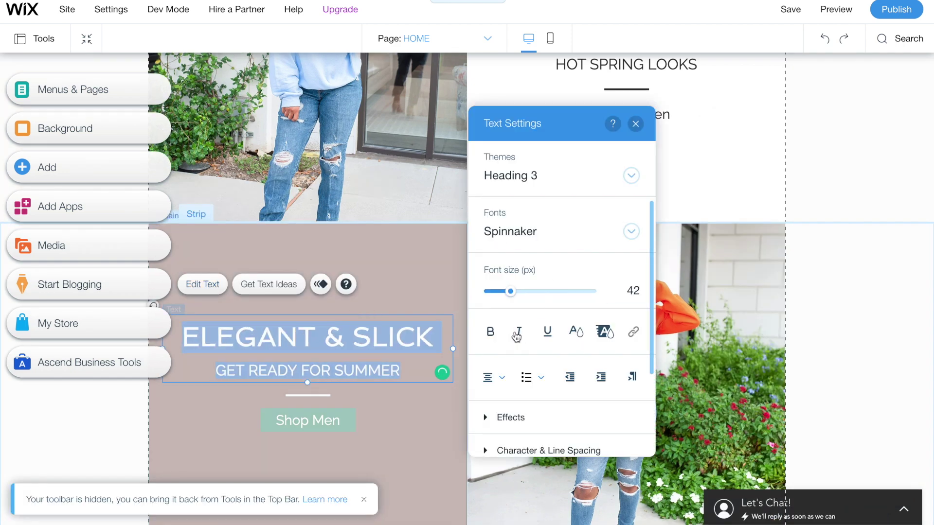
click(576, 333)
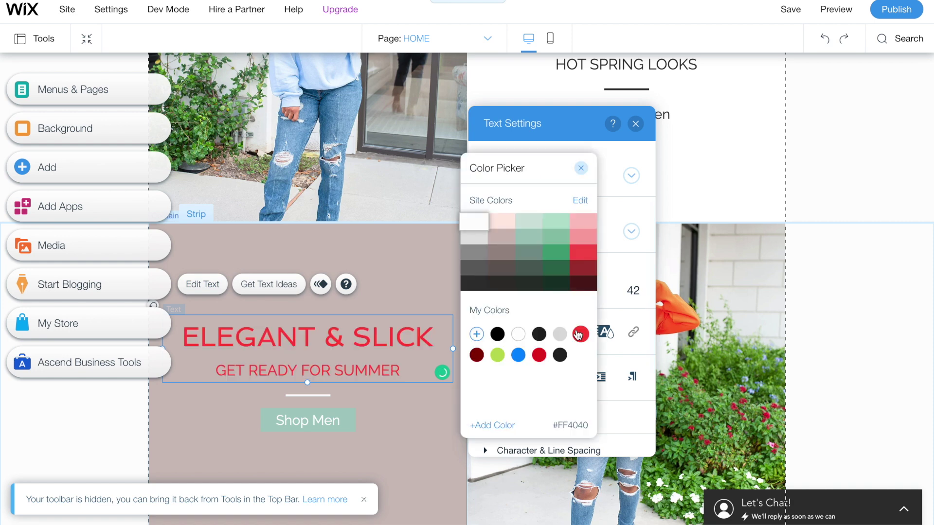
click(497, 334)
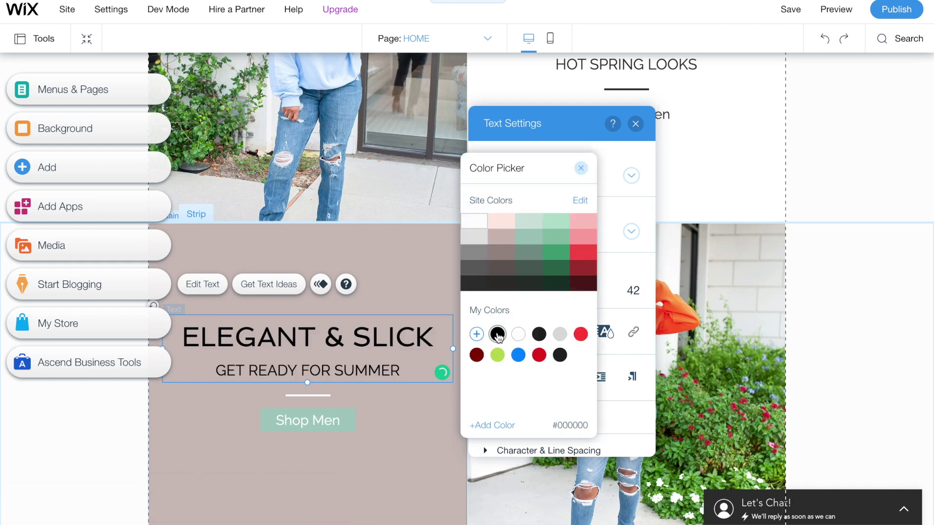
click(580, 165)
click(635, 124)
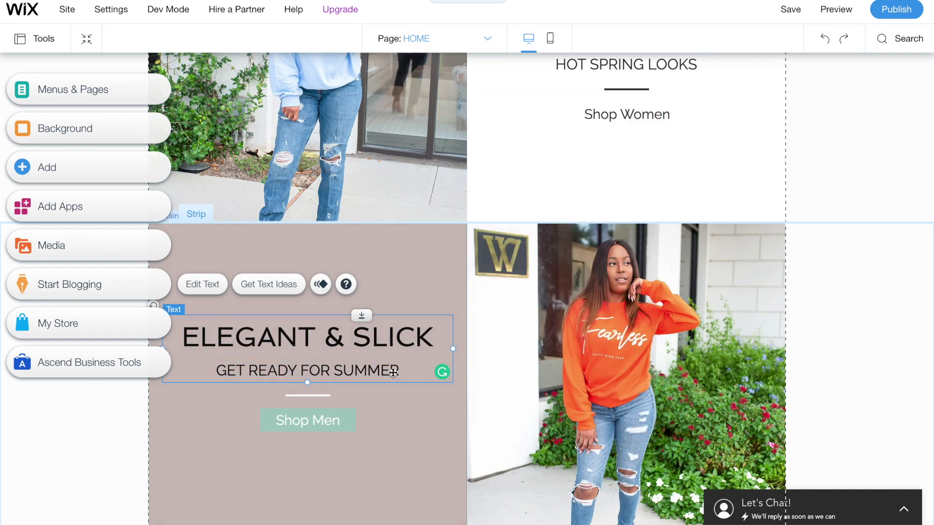
- Change the divider line under GET READY FOR SUMMER to the thick black themed line design
click(314, 392)
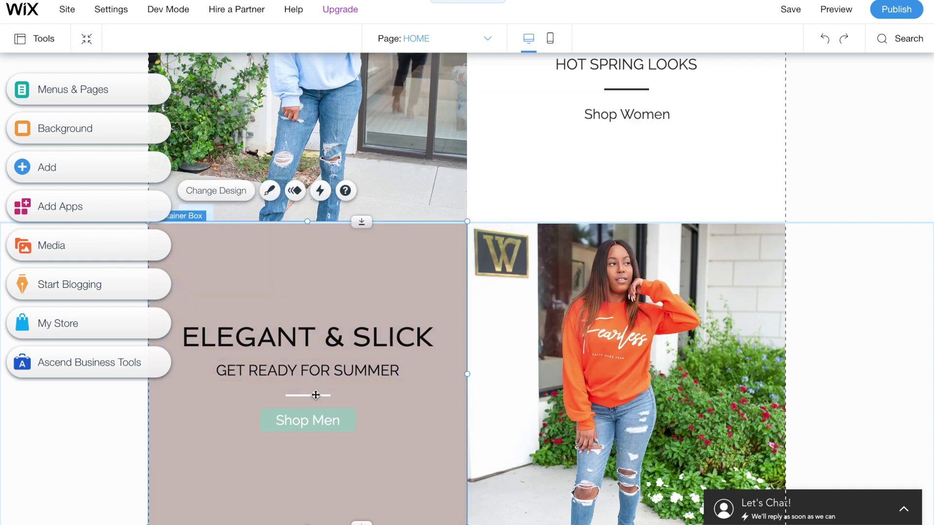
click(316, 395)
click(378, 356)
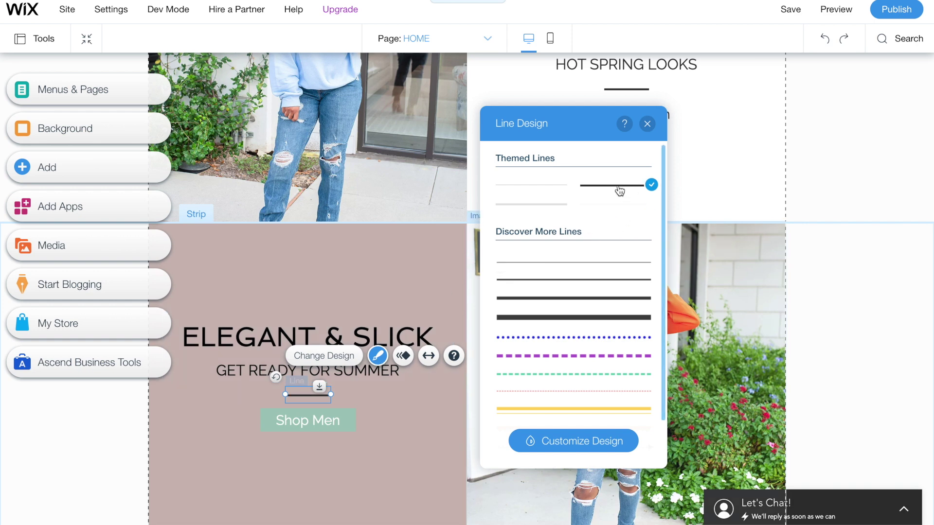
- Apply the white outlined themed box design to the container box behind the ELEGANT & SLICK text
click(338, 256)
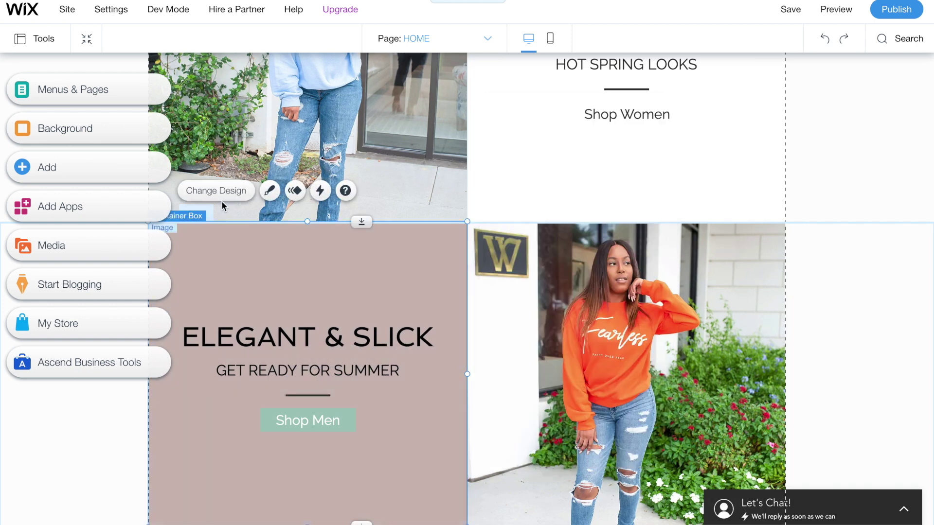
click(269, 191)
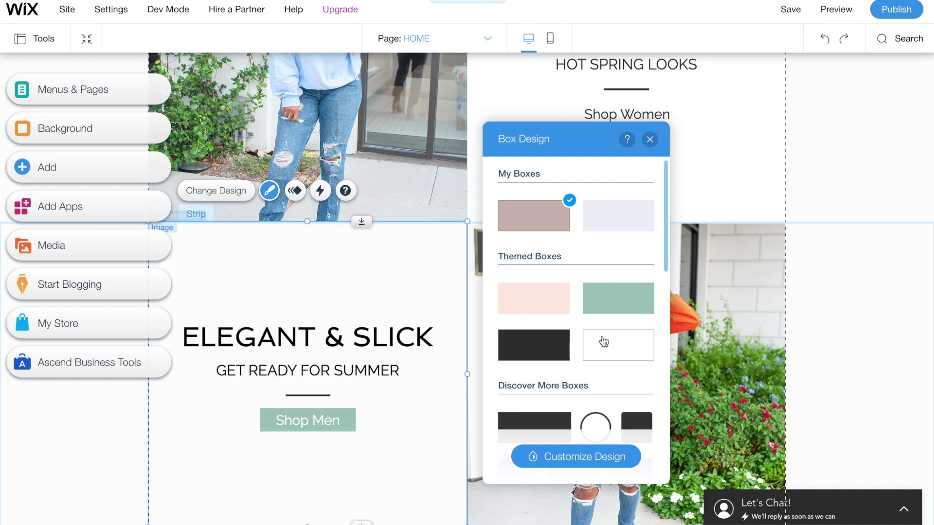
click(828, 138)
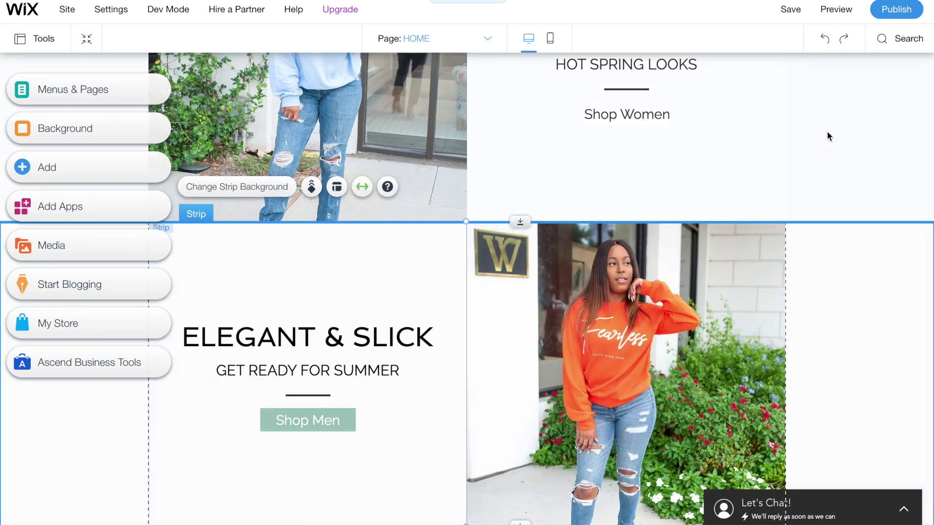
- Preview the home page from the header to the GET ON THE LIST form, checking the restyled sections, and return to the editor
scroll(827, 138, up, 5)
click(826, 11)
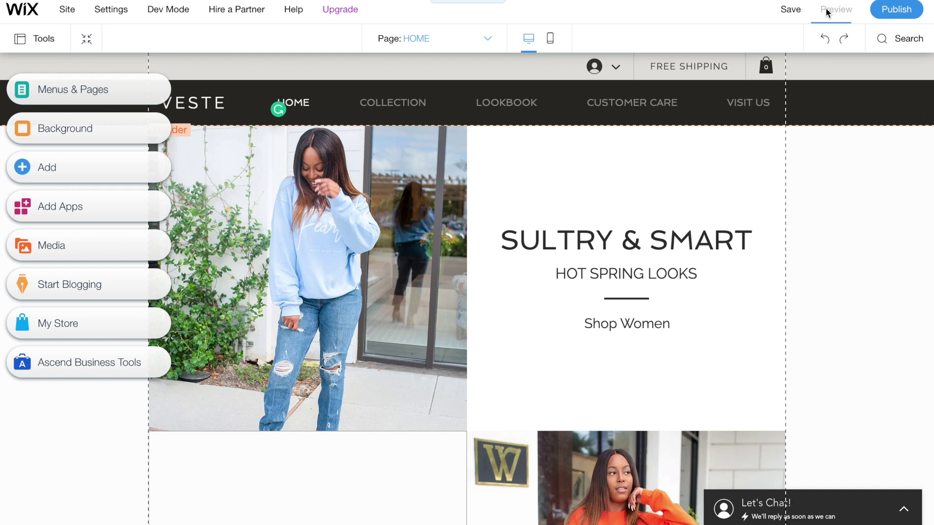
scroll(790, 325, down, 3)
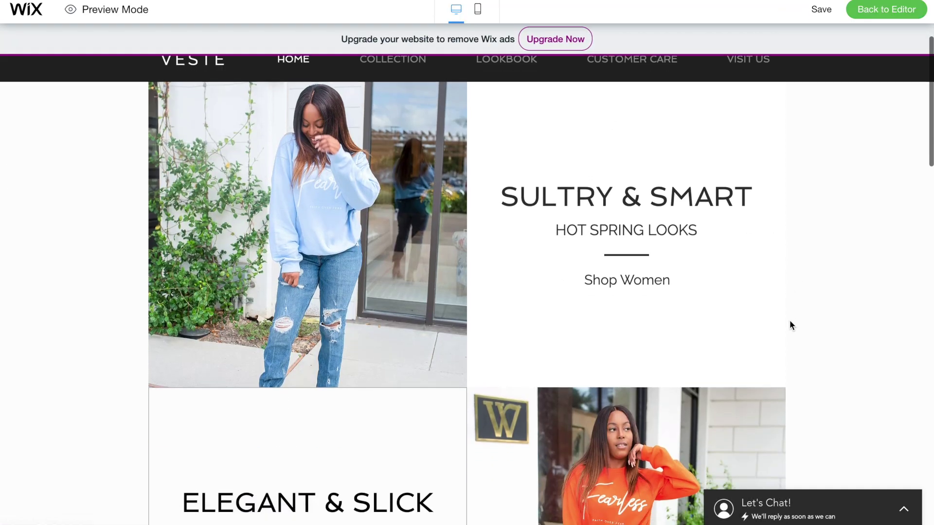
scroll(789, 322, down, 3)
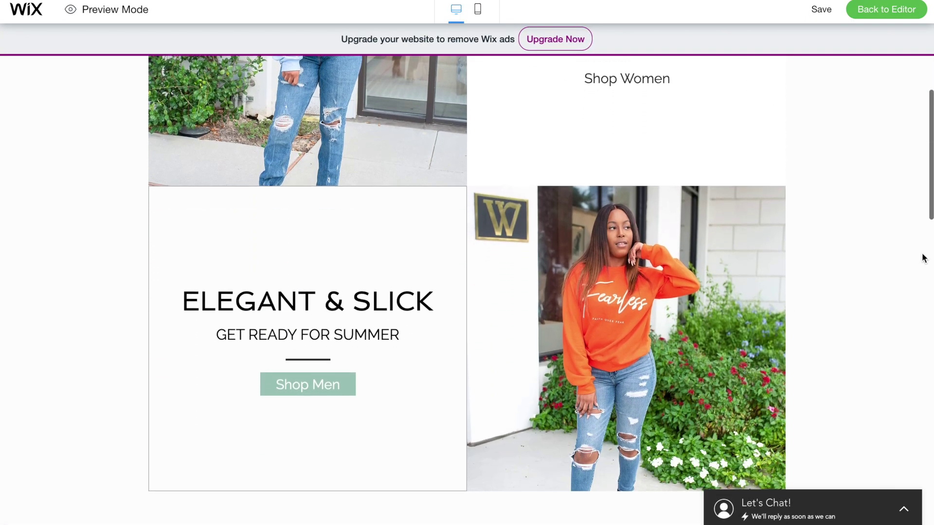
scroll(924, 256, down, 2)
scroll(876, 234, down, 10)
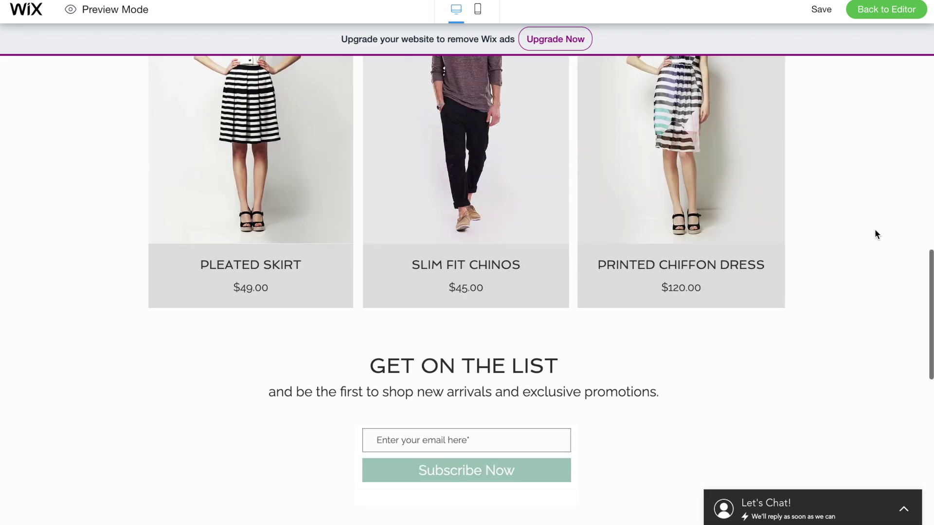
scroll(875, 234, up, 12)
scroll(874, 229, up, 5)
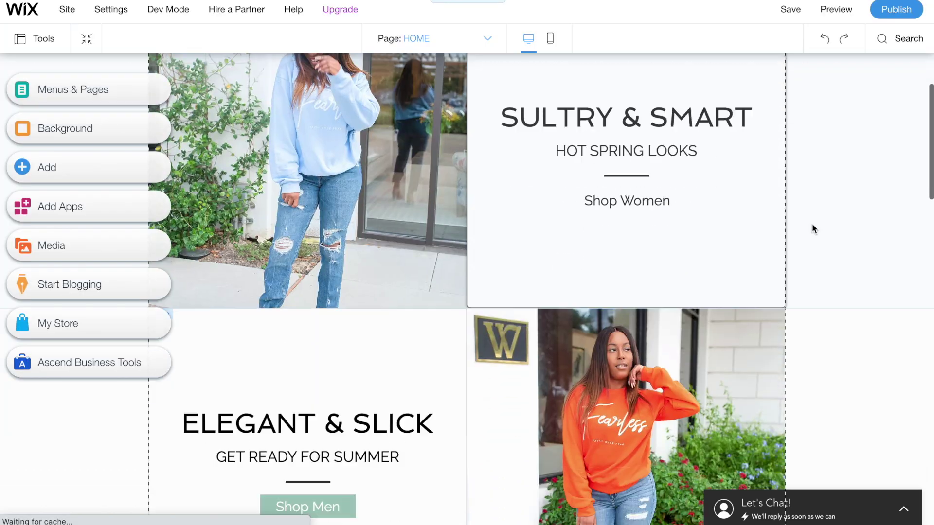
scroll(812, 229, down, 1)
scroll(812, 229, up, 1)
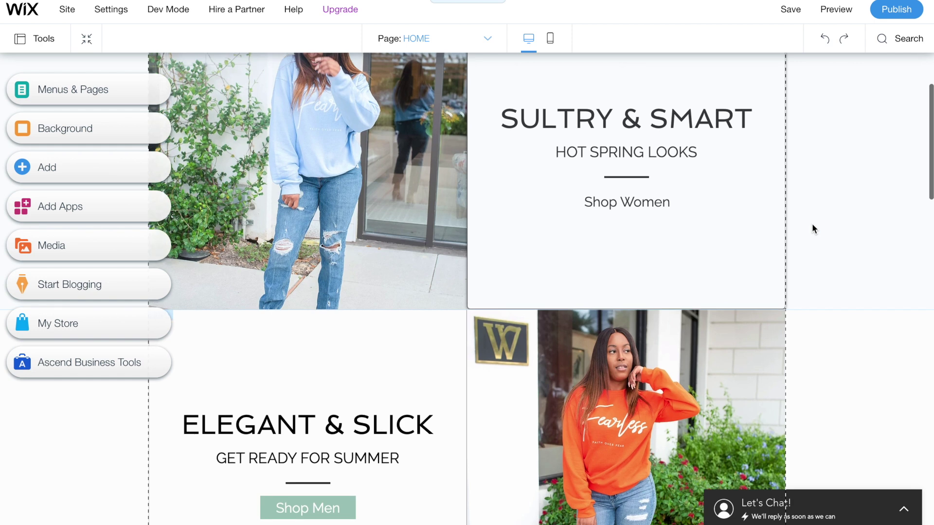
scroll(865, 234, down, 1)
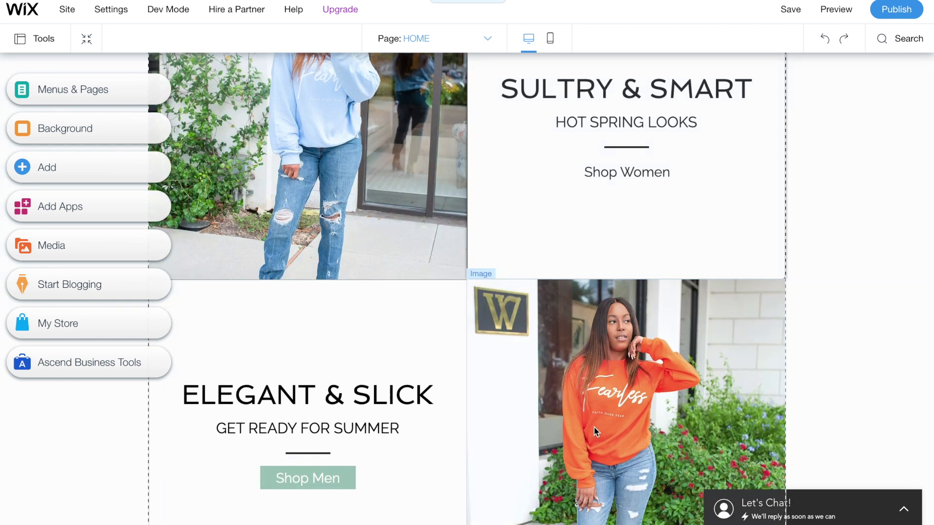
- Try the Adobe Caslon font on the SULTRY & SMART heading and its HOT SPRING LOOKS subtitle
scroll(613, 312, up, 2)
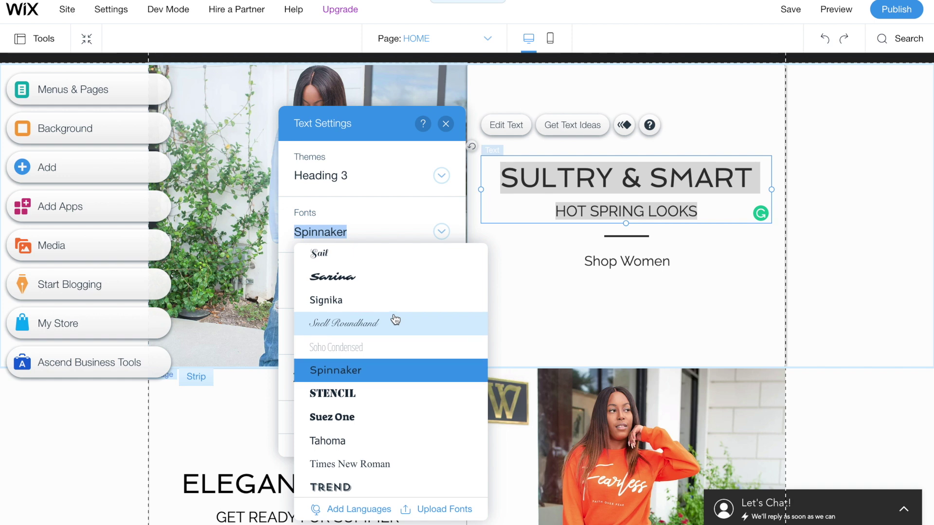
scroll(395, 320, up, 10)
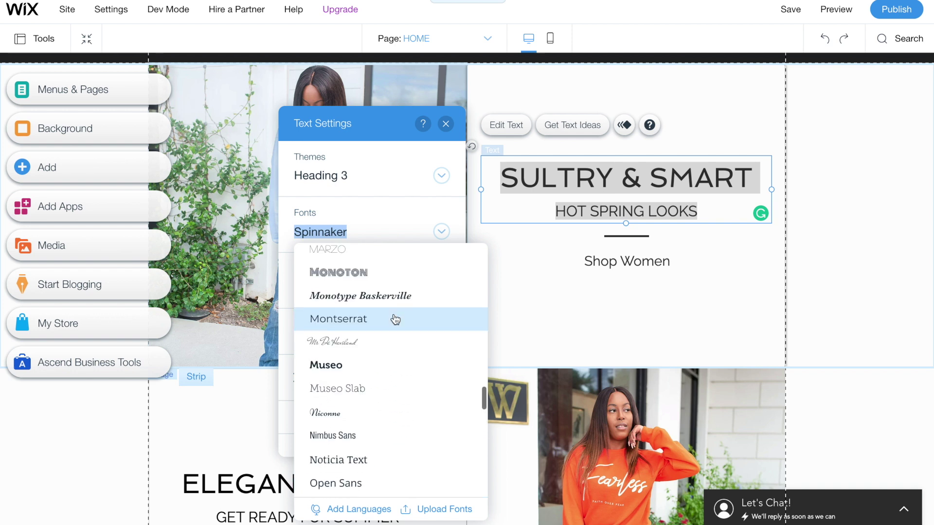
scroll(395, 319, up, 4)
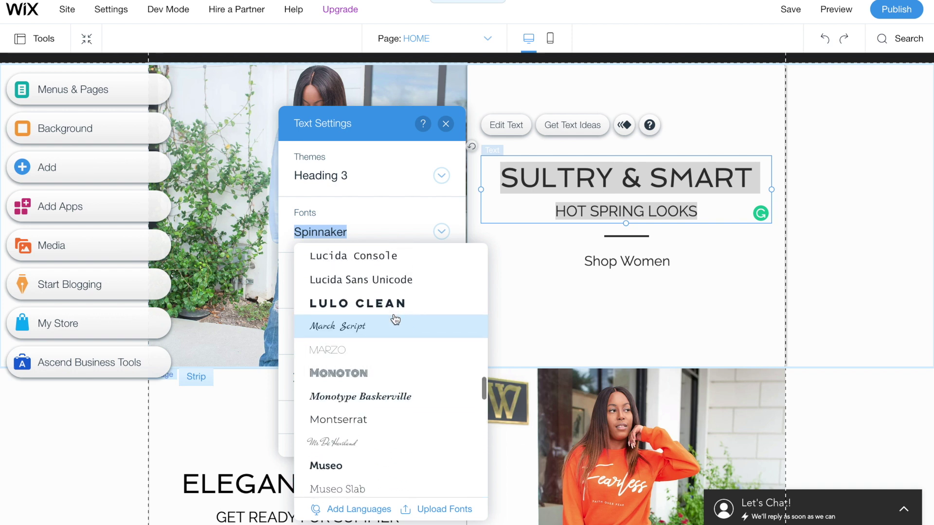
scroll(395, 320, up, 10)
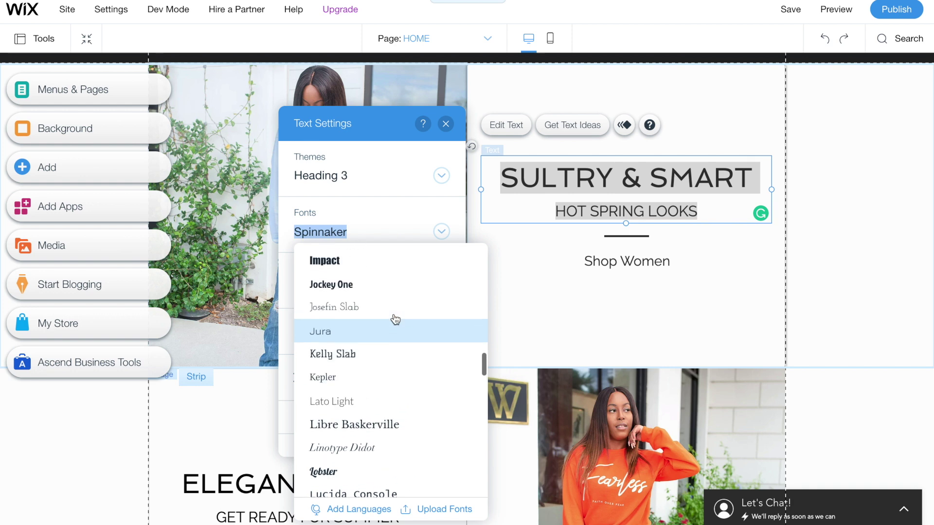
scroll(396, 319, up, 20)
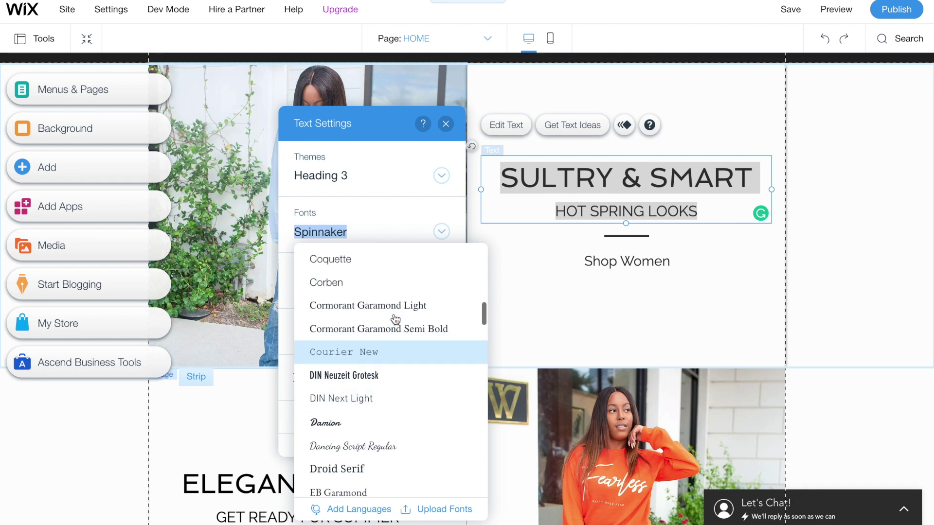
scroll(396, 319, up, 10)
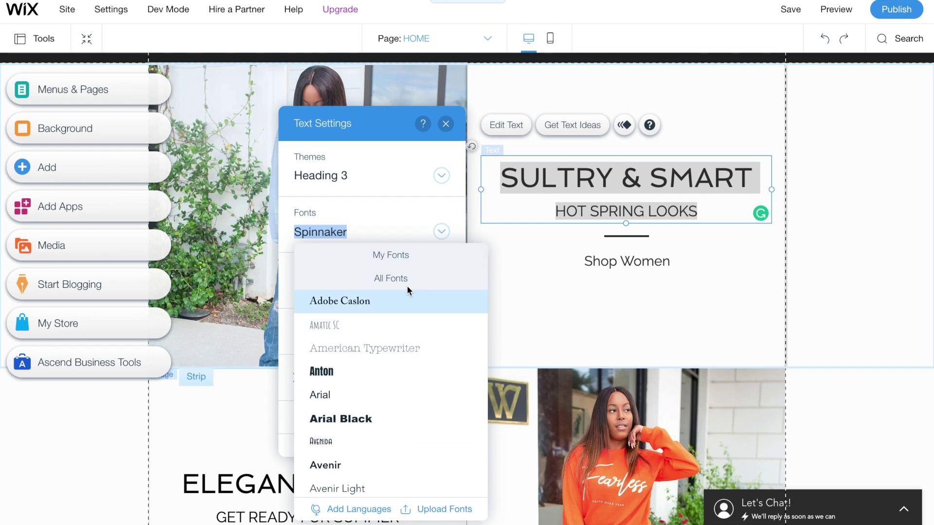
click(361, 301)
- Try the Avenir Light font on the SULTRY & SMART heading and subtitle, and browse further fonts
click(440, 231)
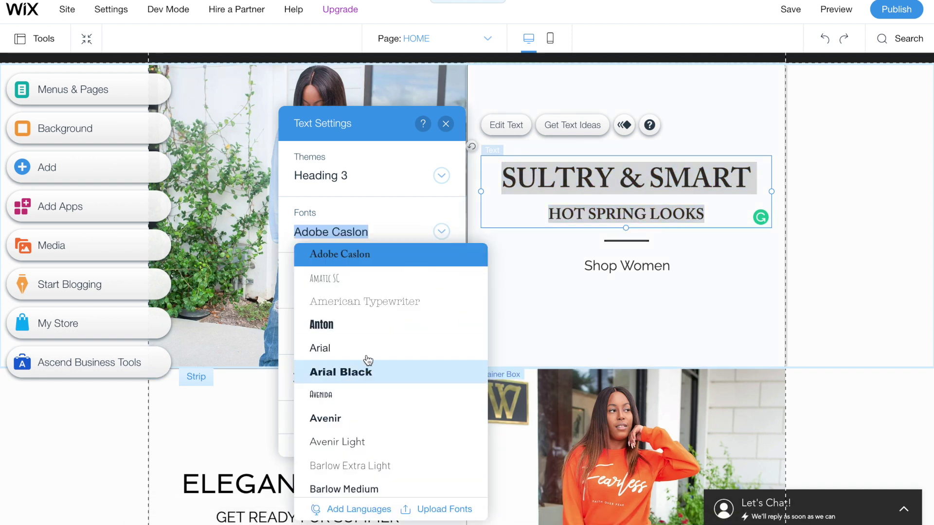
scroll(418, 347, down, 2)
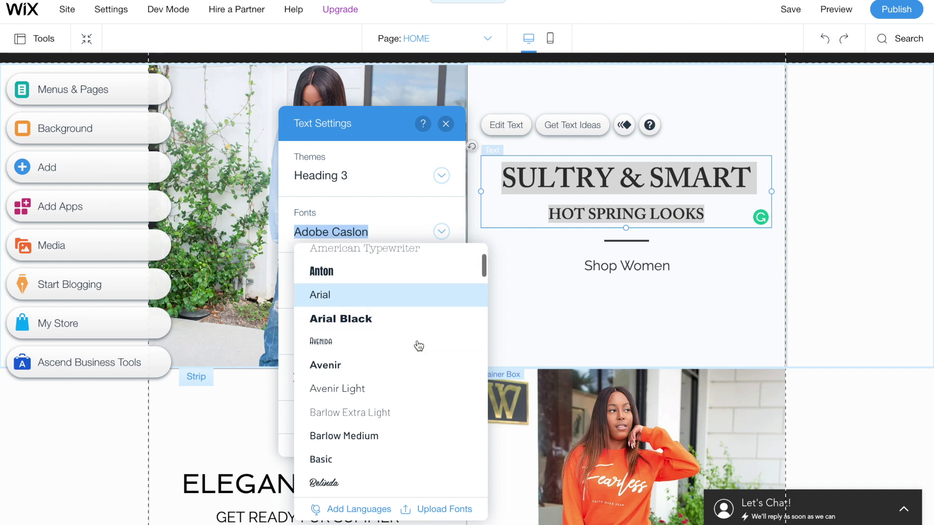
click(358, 355)
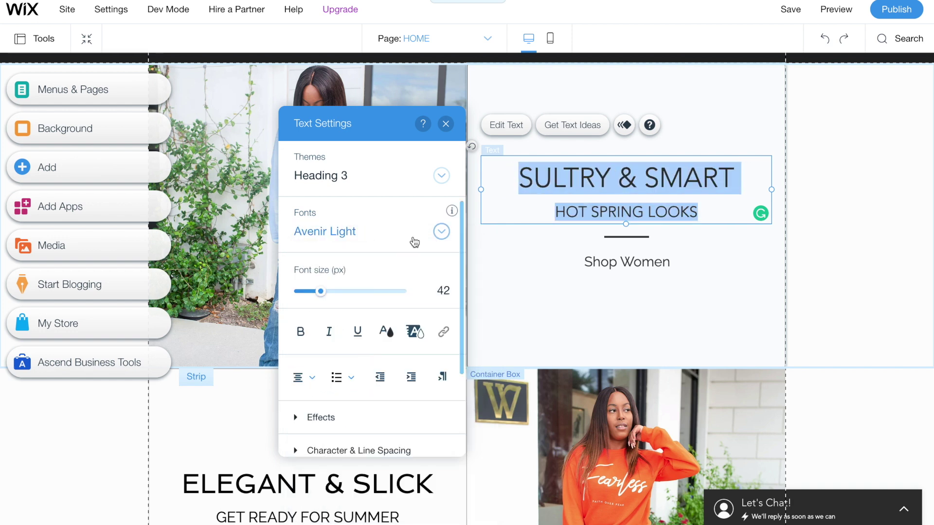
click(441, 231)
scroll(396, 333, down, 4)
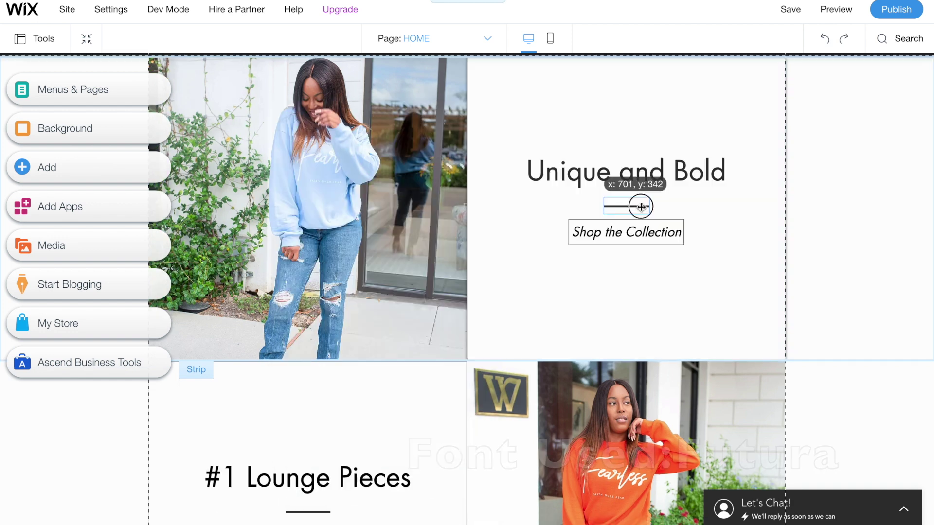
- Move the divider line under the Unique and Bold heading slightly up, between the heading and Shop the Collection
drag(641, 206, 640, 202)
click(891, 217)
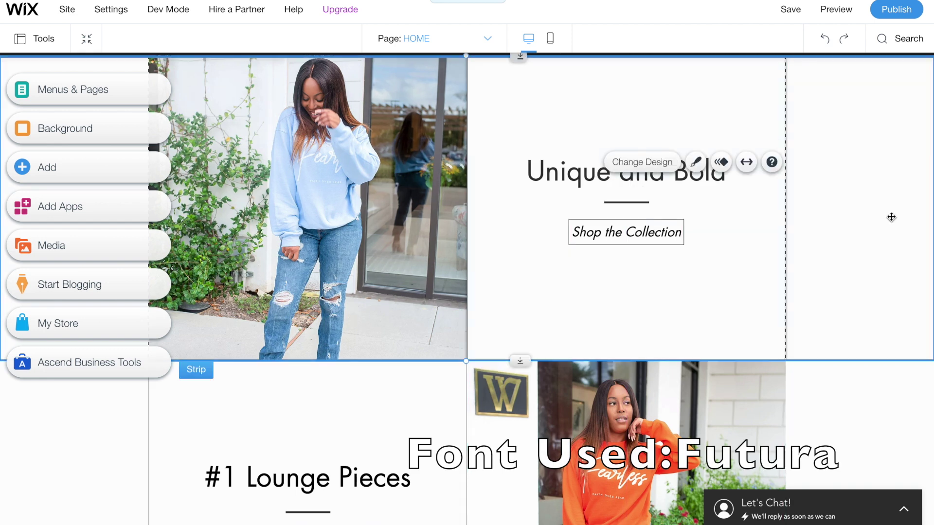
- Preview the home page and examine the layout of the Unique and Bold and #1 Lounge Pieces sections
scroll(891, 217, up, 2)
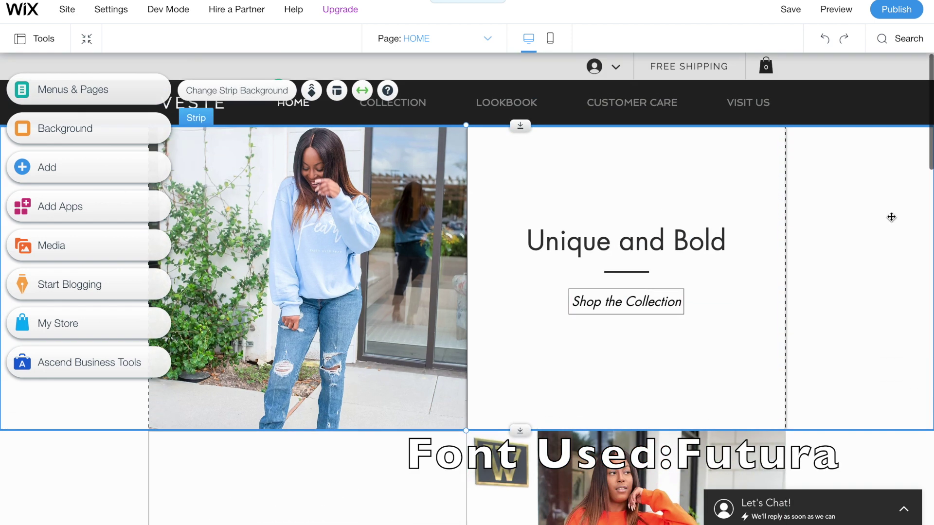
click(835, 10)
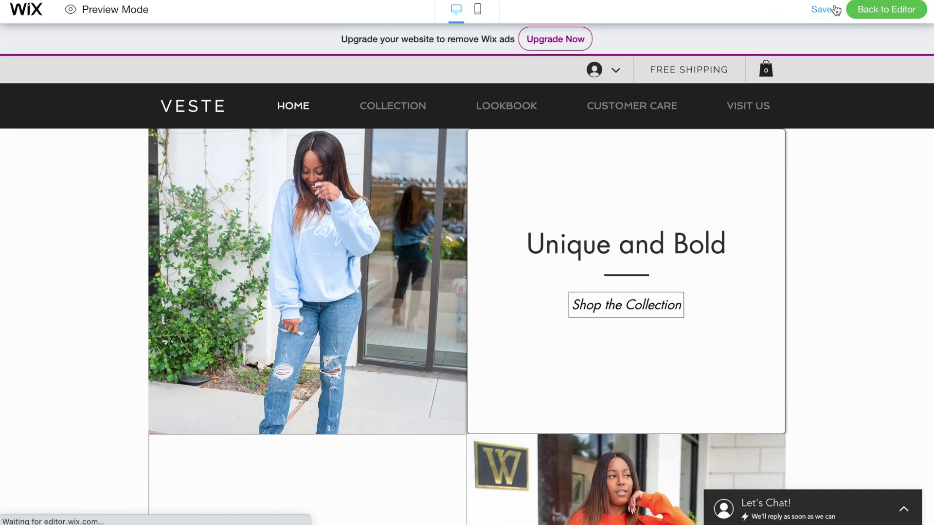
scroll(830, 240, down, 5)
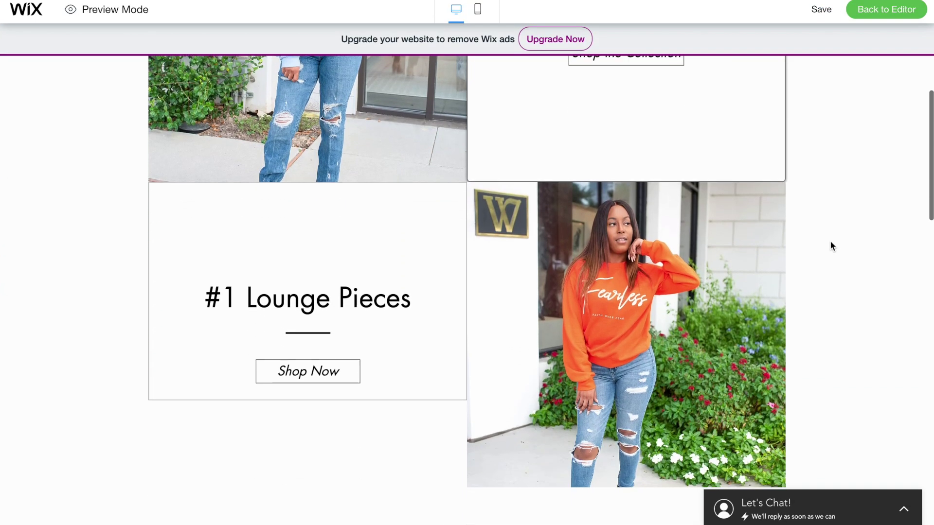
scroll(830, 240, down, 4)
scroll(829, 240, up, 2)
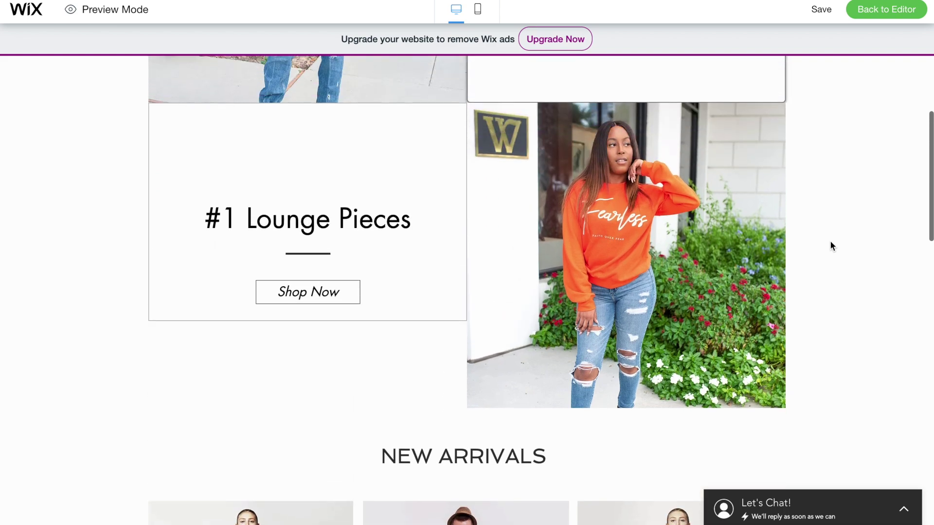
scroll(411, 320, up, 4)
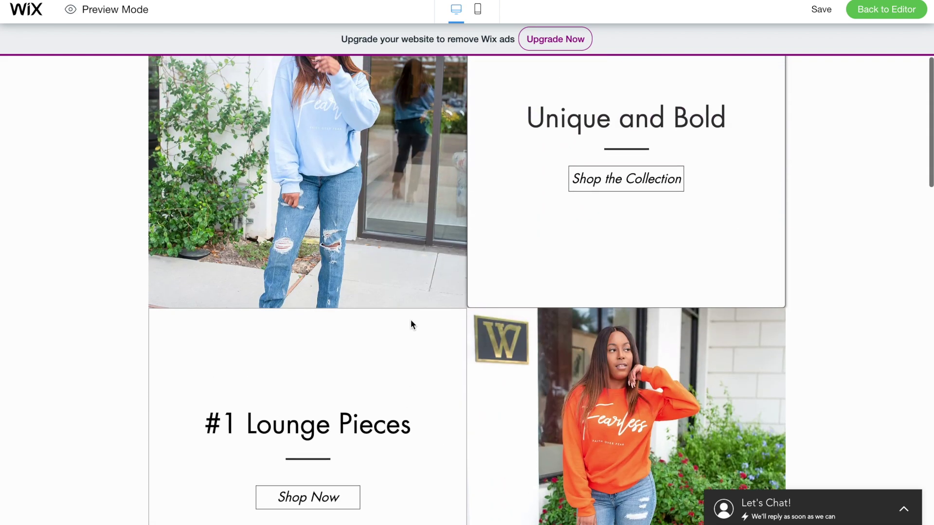
scroll(410, 325, up, 1)
scroll(411, 325, down, 3)
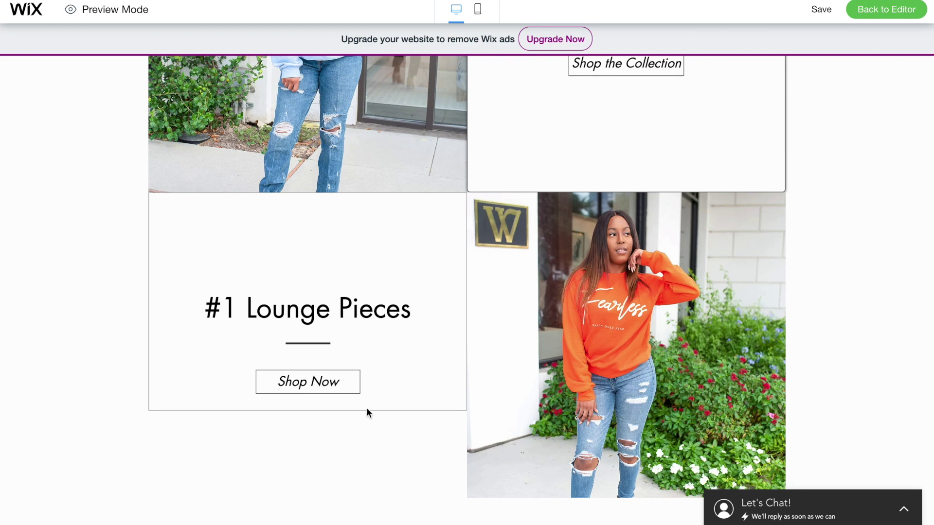
- Return to the editor and extend the #1 Lounge Pieces container box down to the lower edge of the neighbouring photo
click(871, 9)
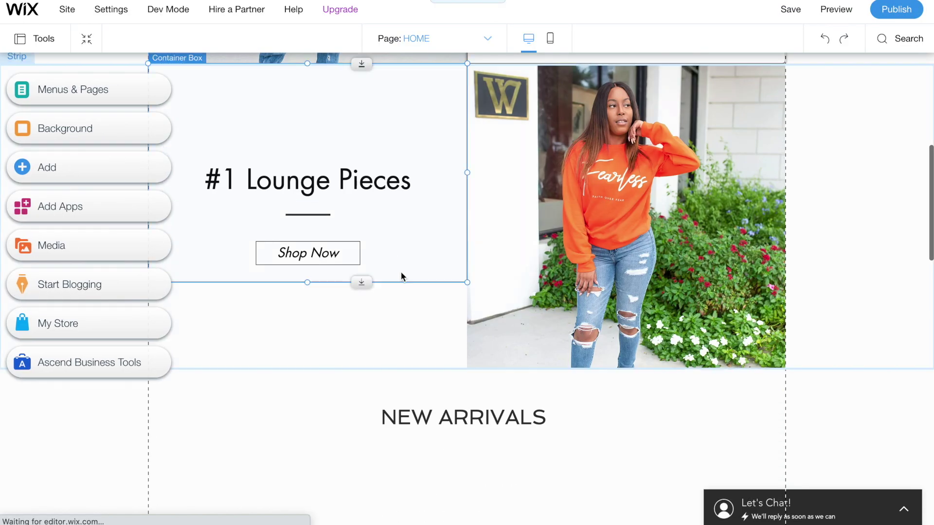
drag(307, 283, 317, 370)
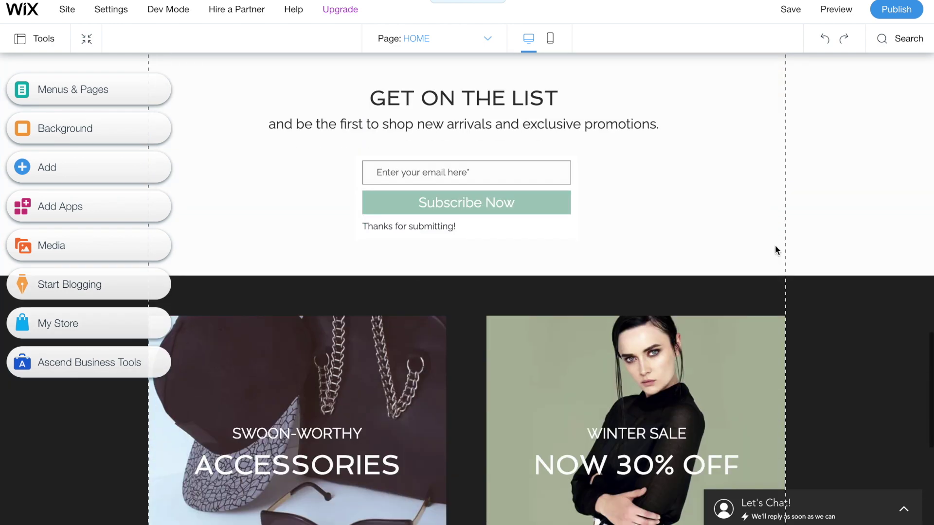
- Open the store's product management from a NEW ARRIVALS product widget and open the first product, SKU 0001, for editing
scroll(775, 247, up, 15)
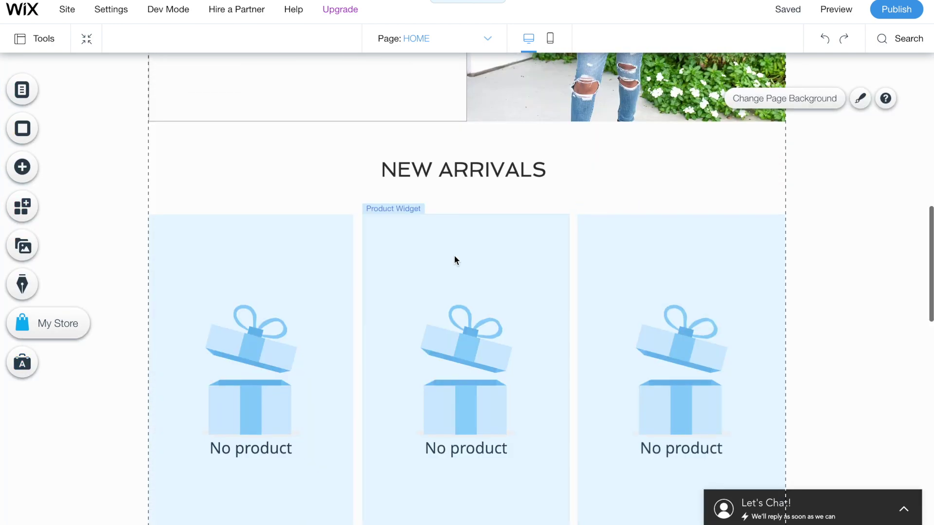
click(615, 251)
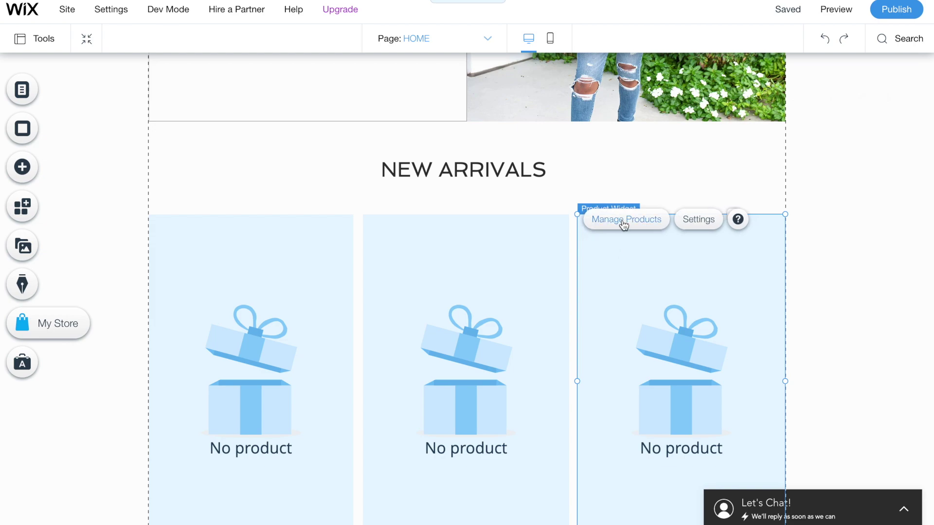
click(624, 221)
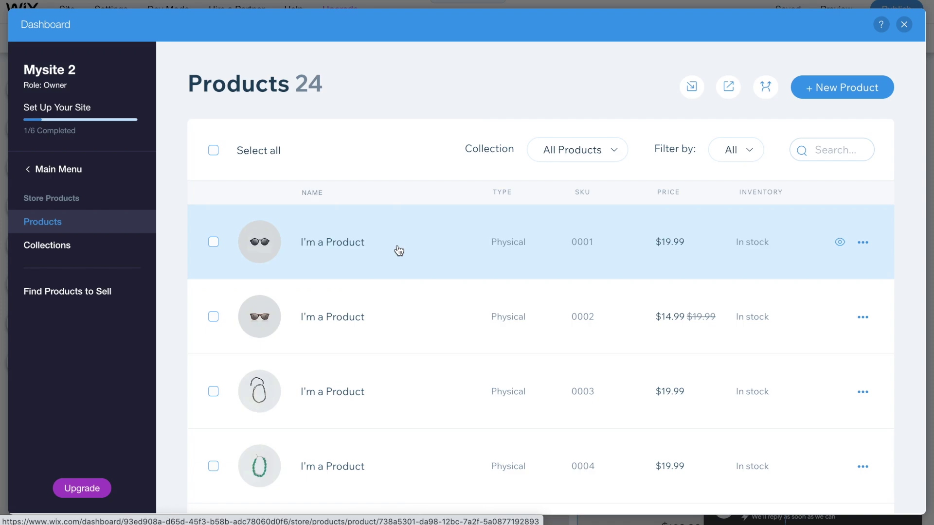
click(399, 250)
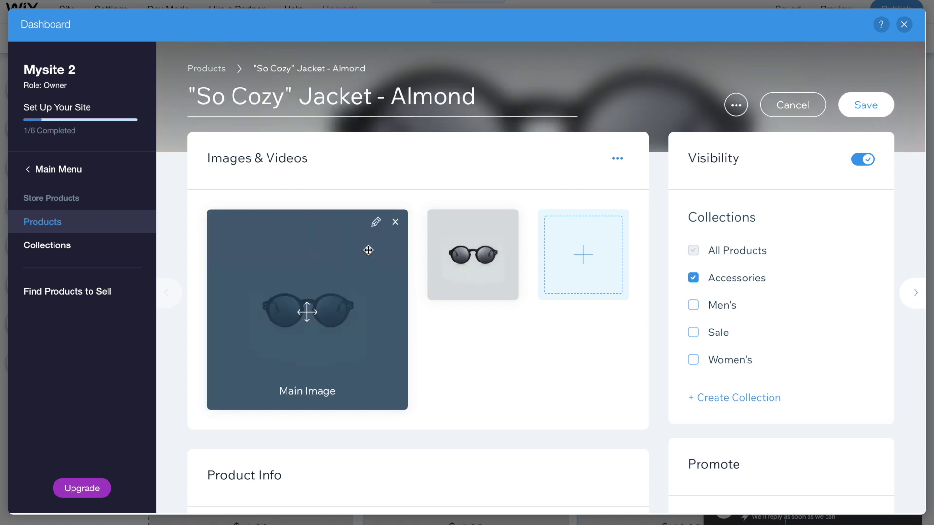
- Replace the product's sunglasses images with the four orange jacket photos and make the side-view photo the main image
click(396, 221)
click(396, 220)
click(355, 232)
click(367, 204)
click(258, 205)
click(264, 349)
click(831, 478)
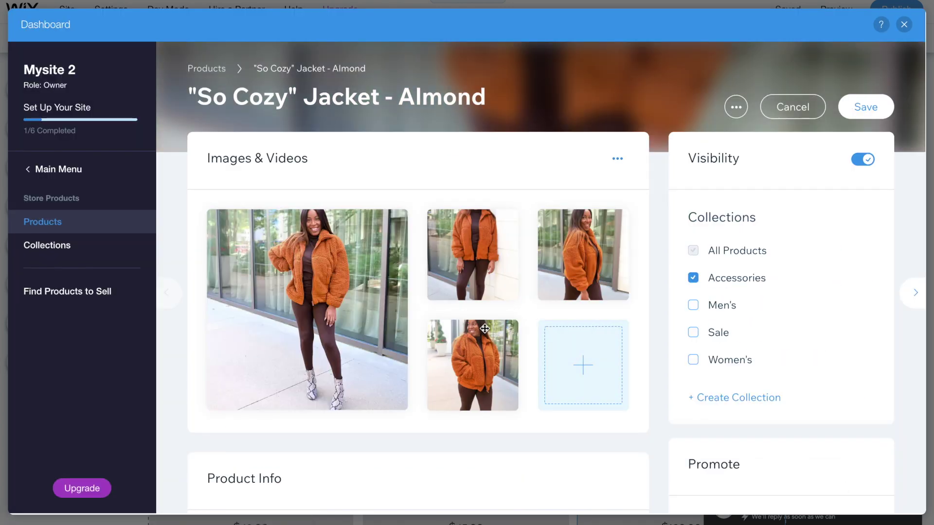
drag(588, 246, 264, 250)
- Take the product out of the Accessories collection and assign it to a new collection named Outerwear
scroll(844, 167, down, 2)
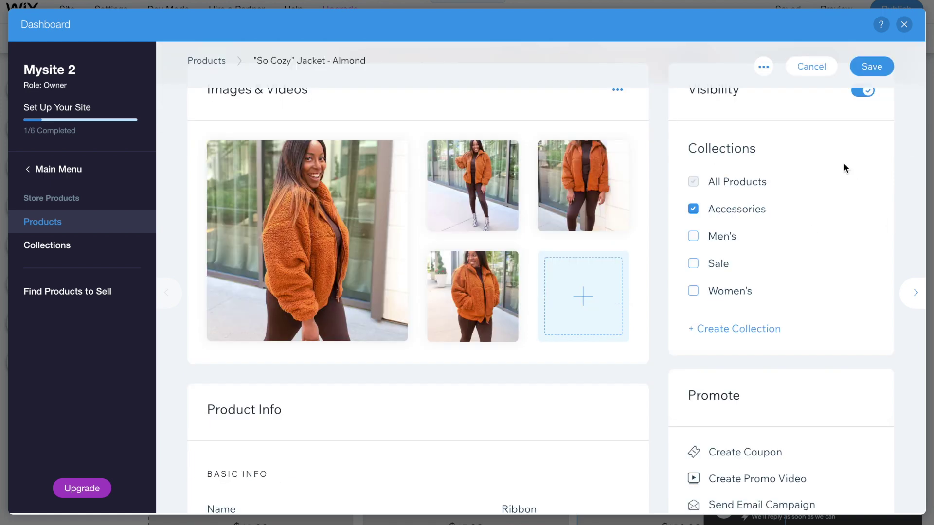
scroll(843, 162, up, 1)
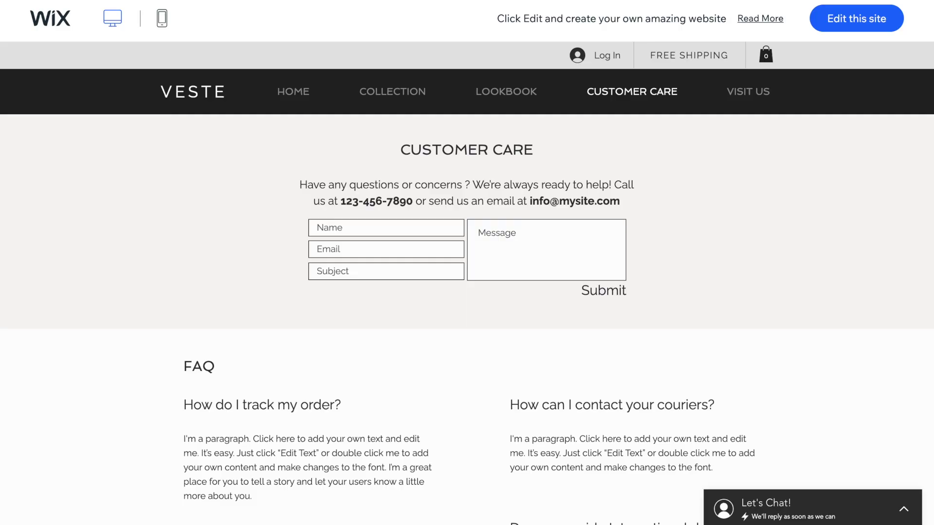
mouse_move(384, 91)
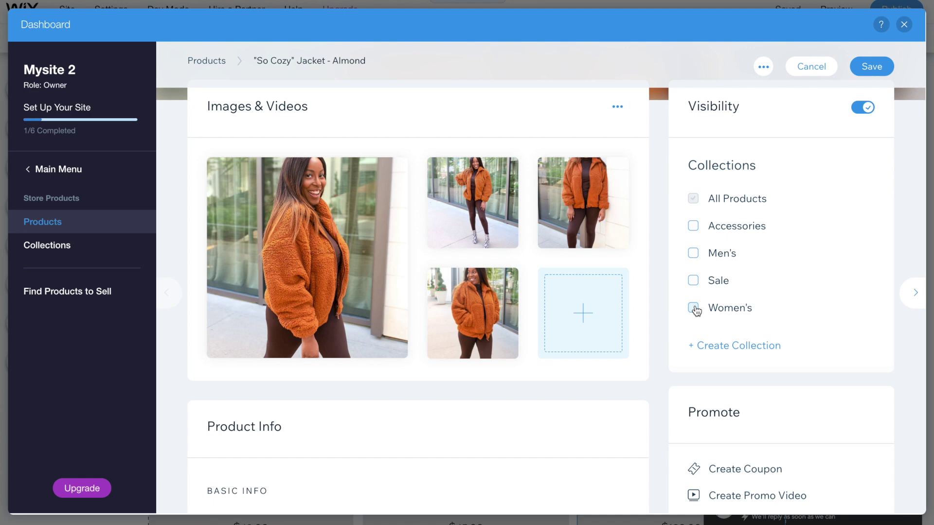
click(708, 346)
text(Outerwear)
click(858, 308)
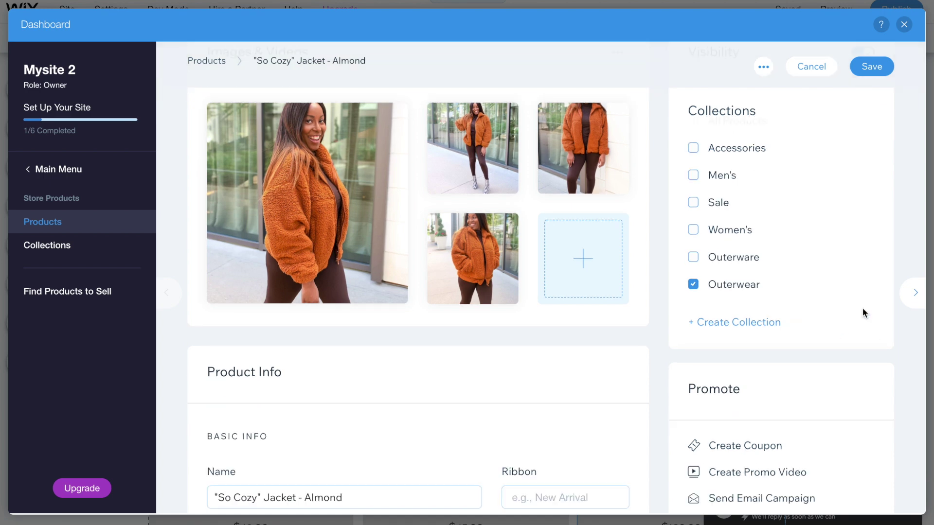
- Set the jacket's price to $52.90
scroll(863, 312, down, 7)
click(283, 212)
text(52.90)
- Replace the placeholder product description with the copied sherpa jacket text and insert a blank line above The Details
scroll(271, 317, down, 2)
triple_click(261, 290)
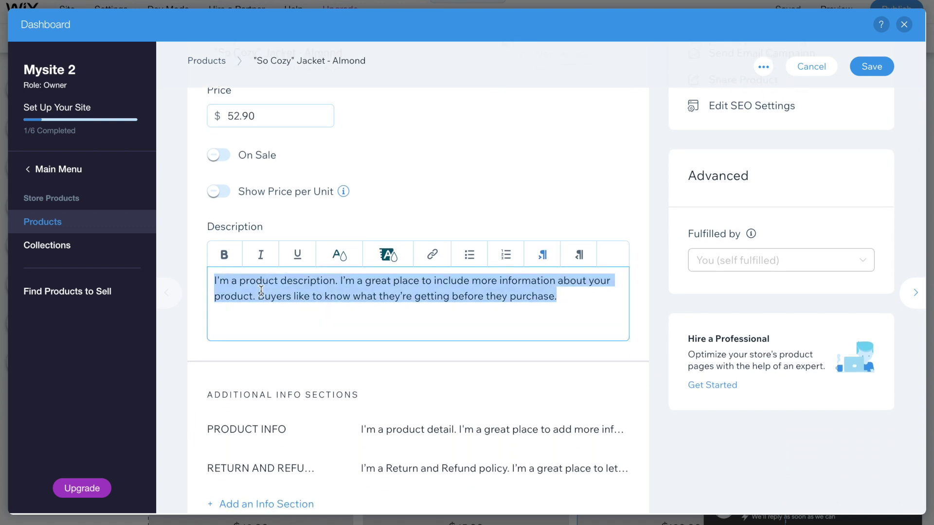
key(ctrl+v)
key(Return)
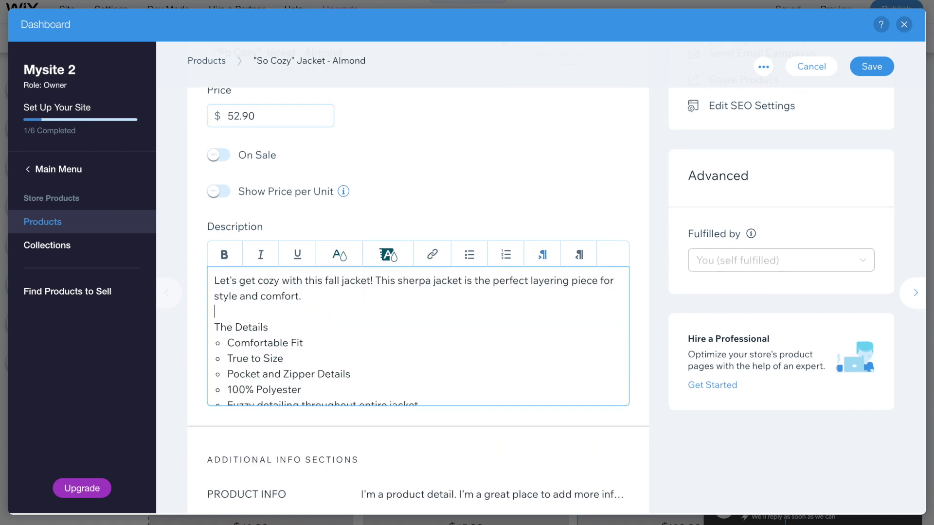
- Underline the heading The Details in the jacket's product description
double_click(243, 326)
click(236, 322)
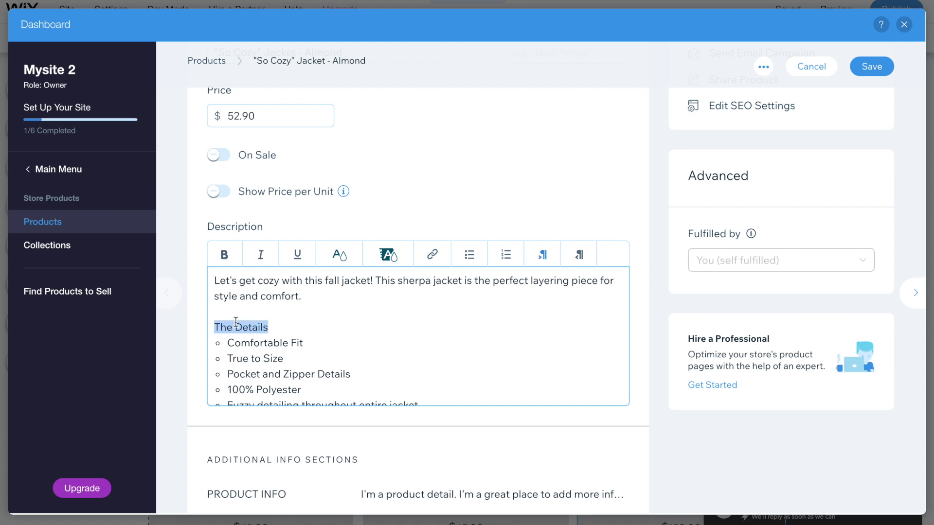
click(297, 254)
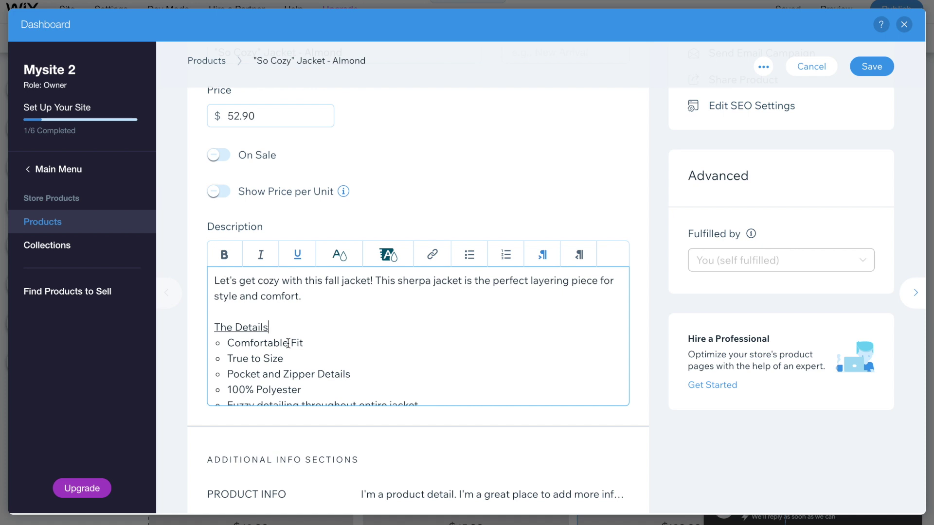
scroll(288, 343, down, 1)
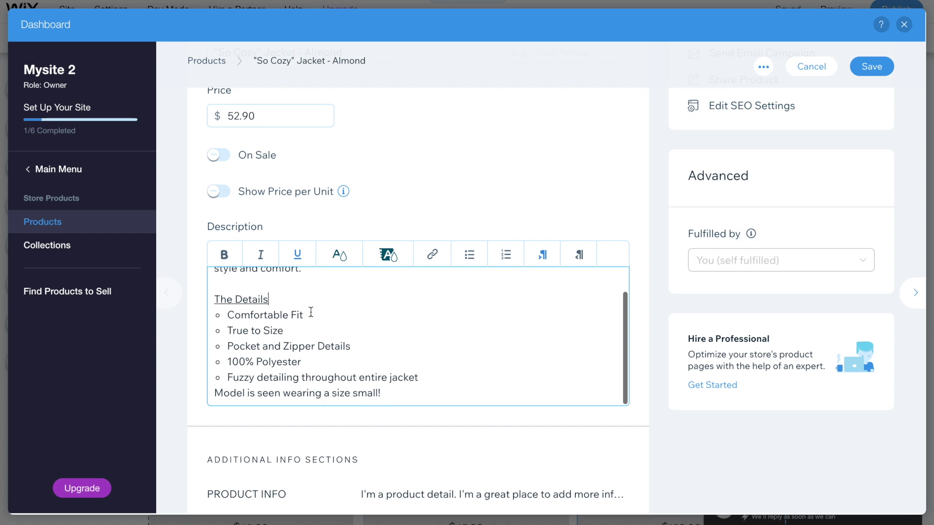
double_click(255, 331)
triple_click(256, 332)
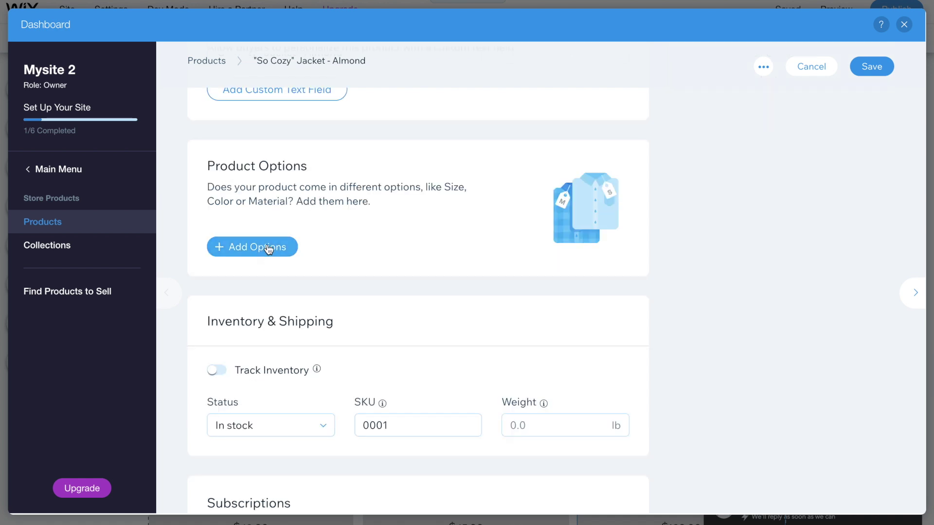
- Add a product option named Size with the choices Small, Medium, Large and XL, shown as a list
click(262, 247)
click(343, 238)
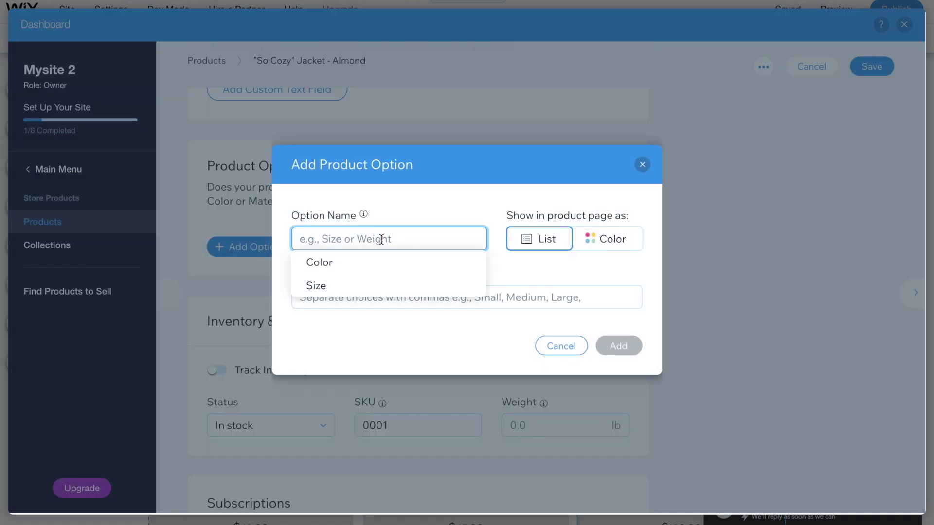
text(Size)
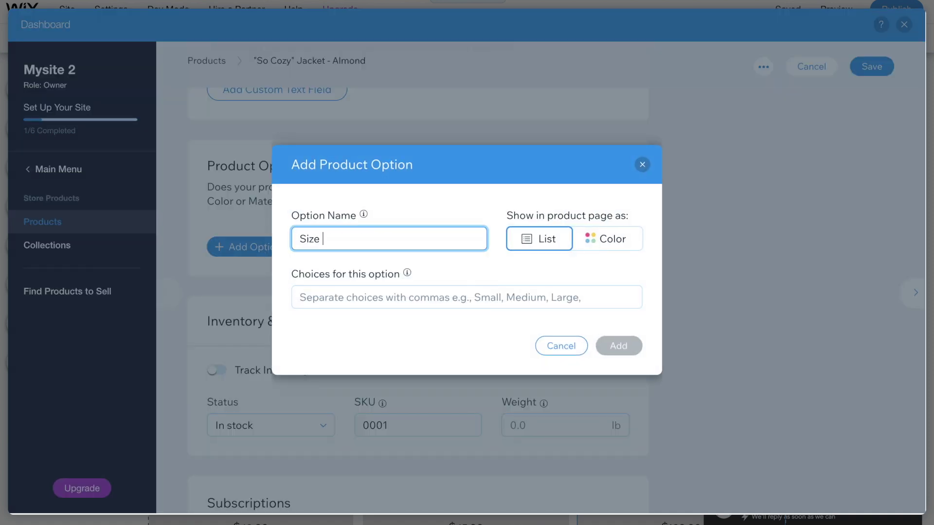
click(378, 293)
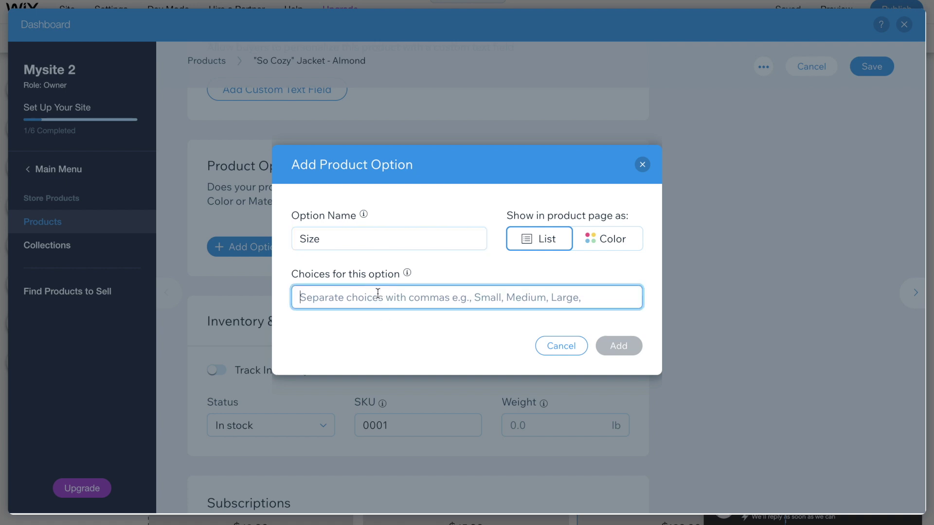
text(Small)
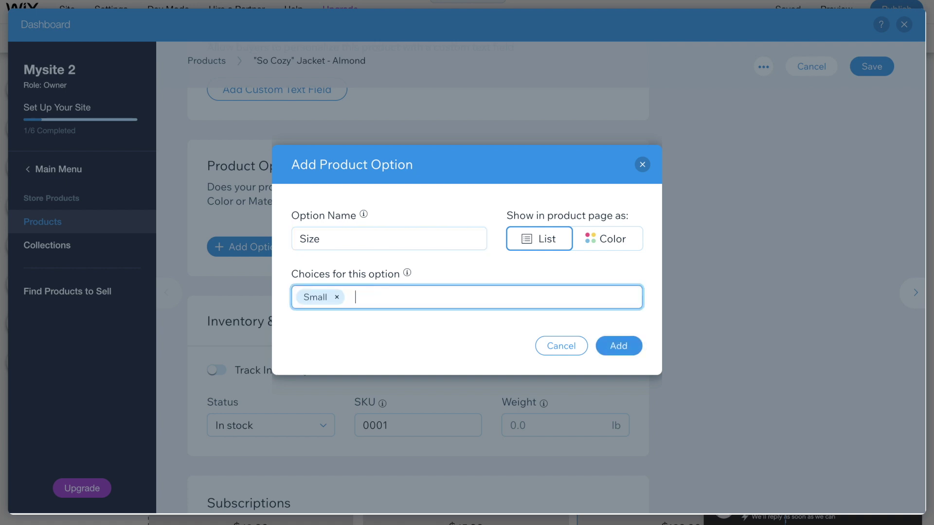
text(, Medium, )
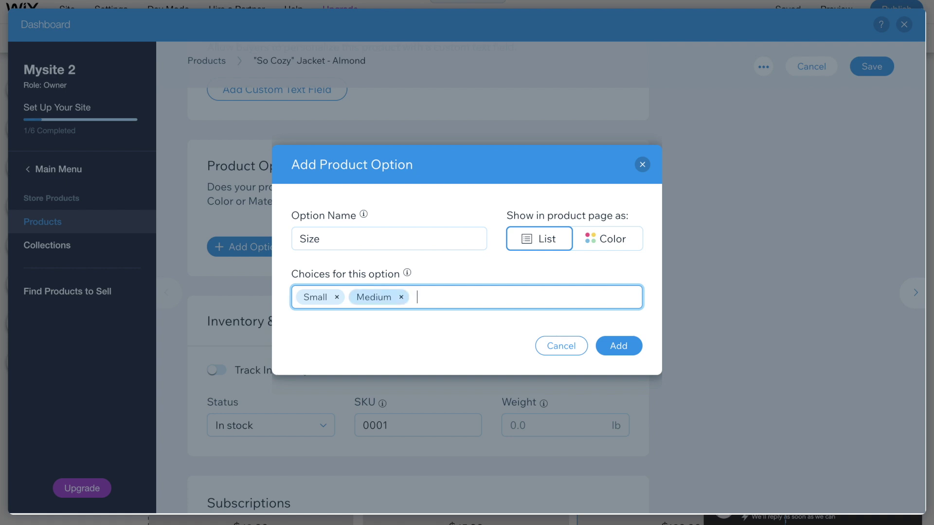
text(Large, XL)
click(623, 346)
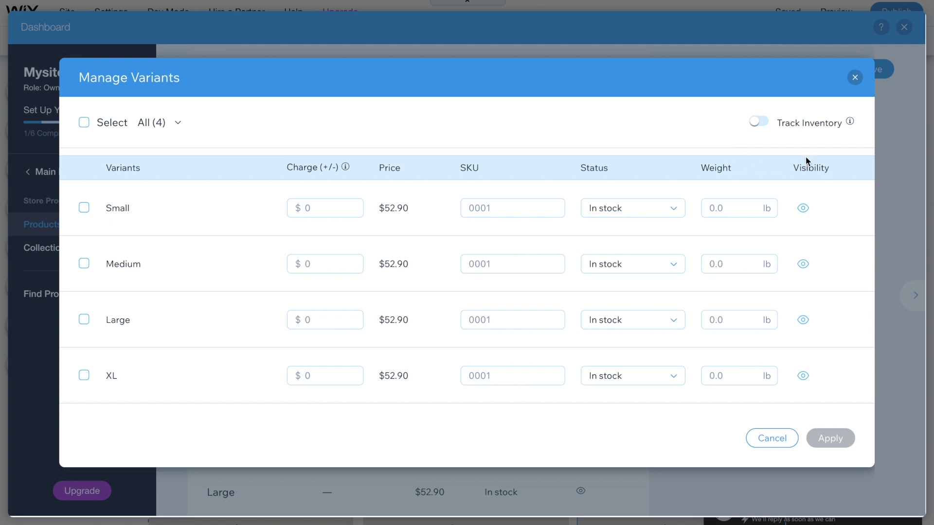
- Turn on inventory tracking for the size variants and set the inventory of Small, Medium, Large and XL to 2 each
click(761, 123)
click(629, 205)
text(2)
click(602, 266)
text(2)
click(600, 314)
text(2)
click(606, 377)
text(2)
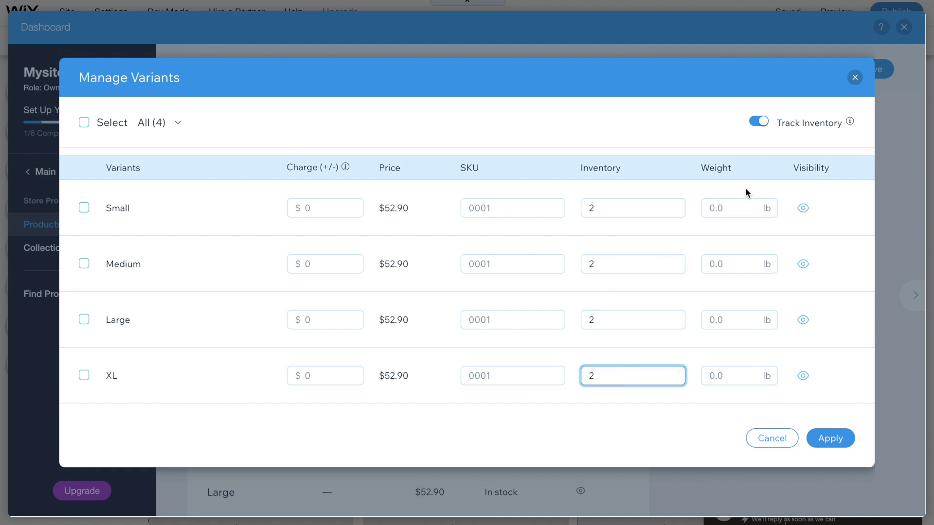
- Set the weight of the Small, Medium and Large variants to 1.2 lb and fill in the XL variant's weight
click(722, 210)
text(1.2)
click(722, 263)
text(1.2)
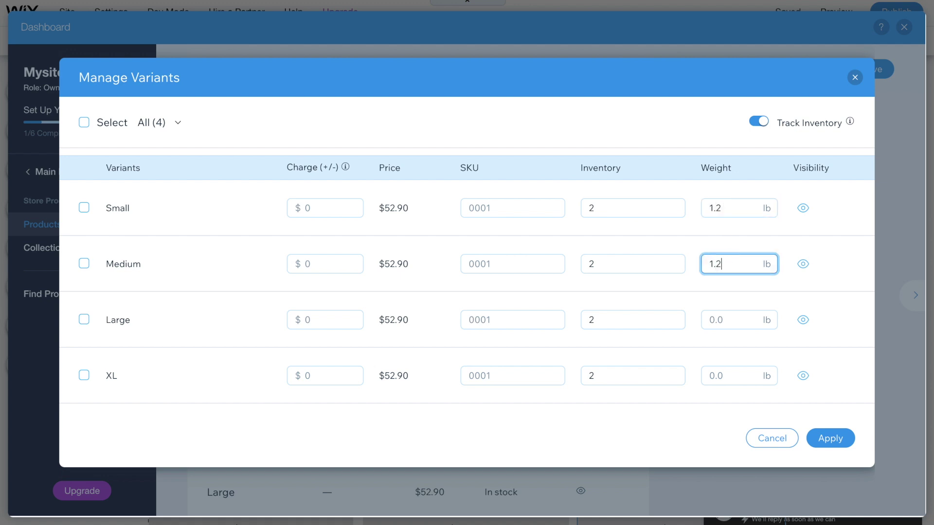
click(719, 318)
text(1.2)
click(723, 377)
text(1)
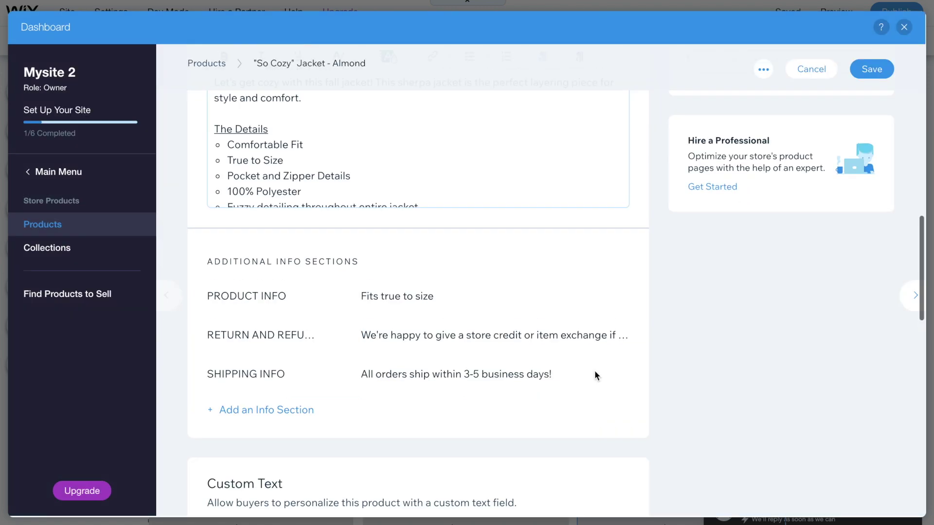
- Save the edited "So Cozy" Jacket - Almond product
scroll(595, 369, up, 10)
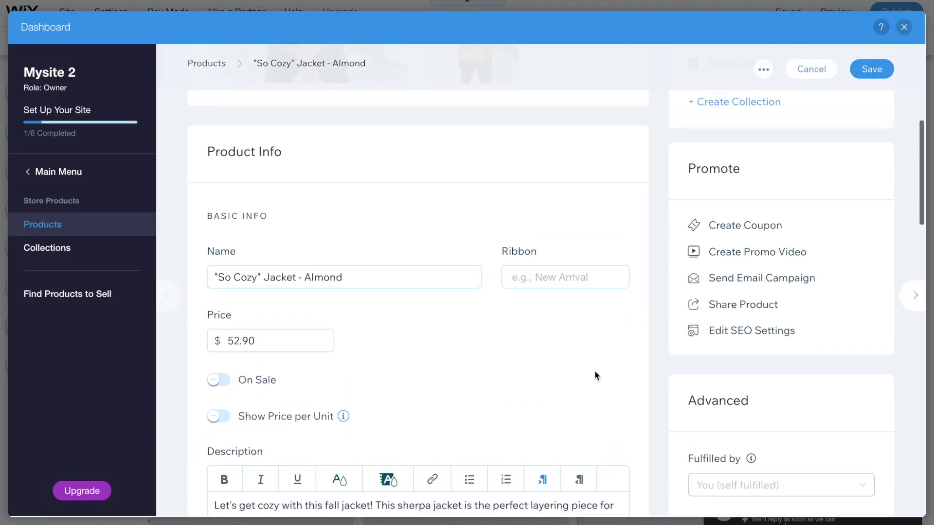
scroll(594, 369, up, 6)
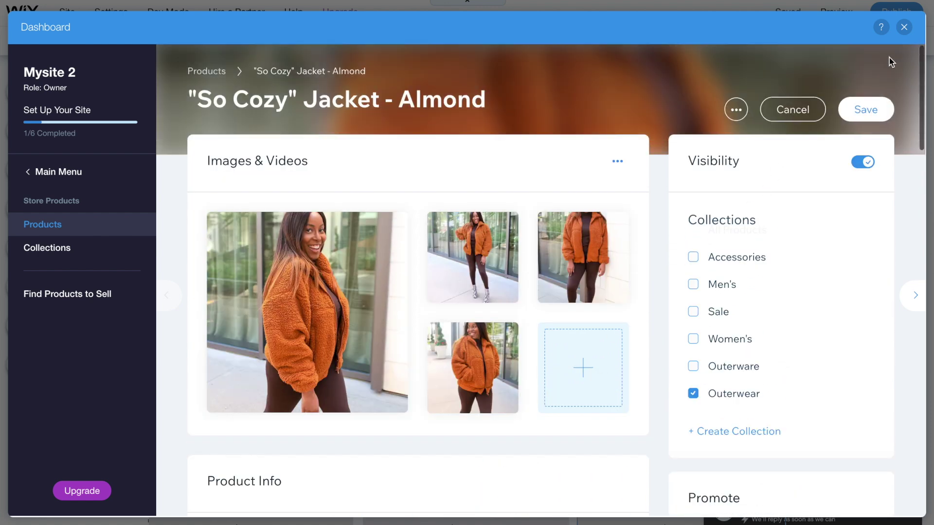
click(866, 110)
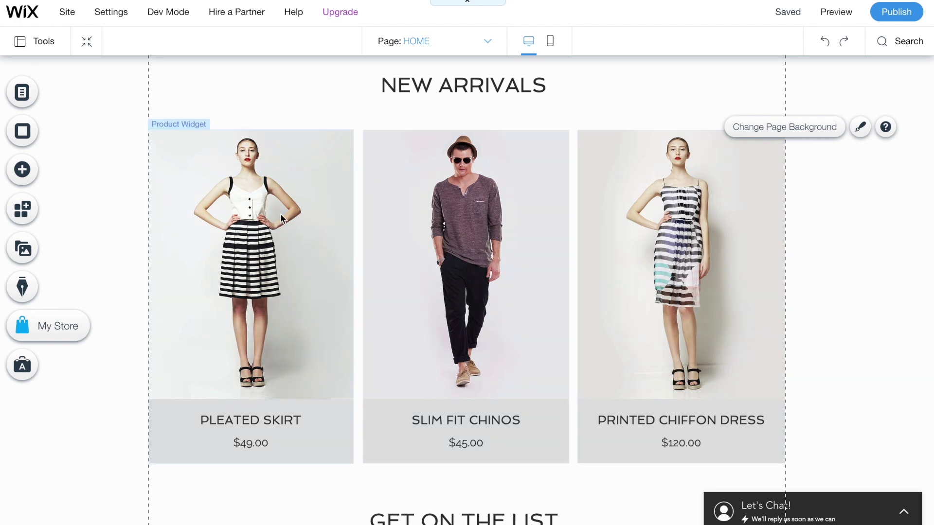
- Connect the Pleated Skirt product widget under NEW ARRIVALS to the "So Cozy" Jacket - Almond product
double_click(243, 247)
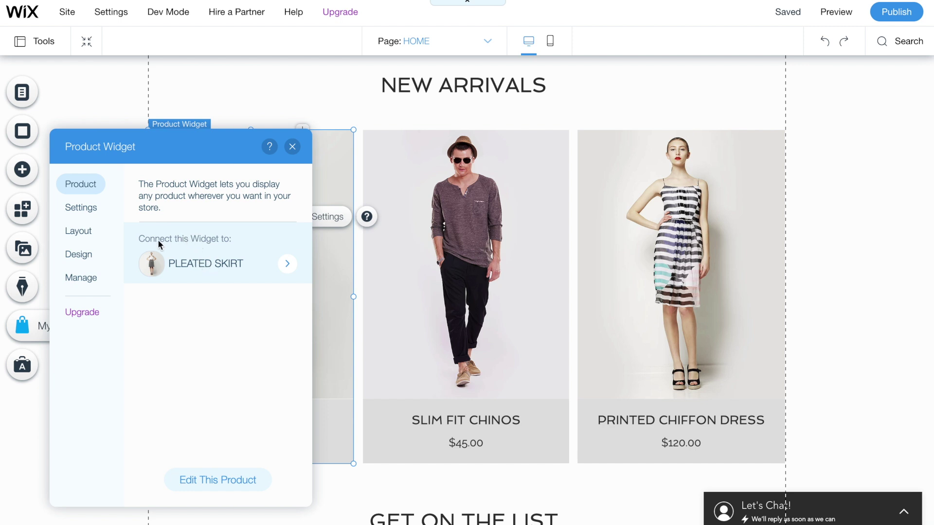
click(283, 271)
click(225, 291)
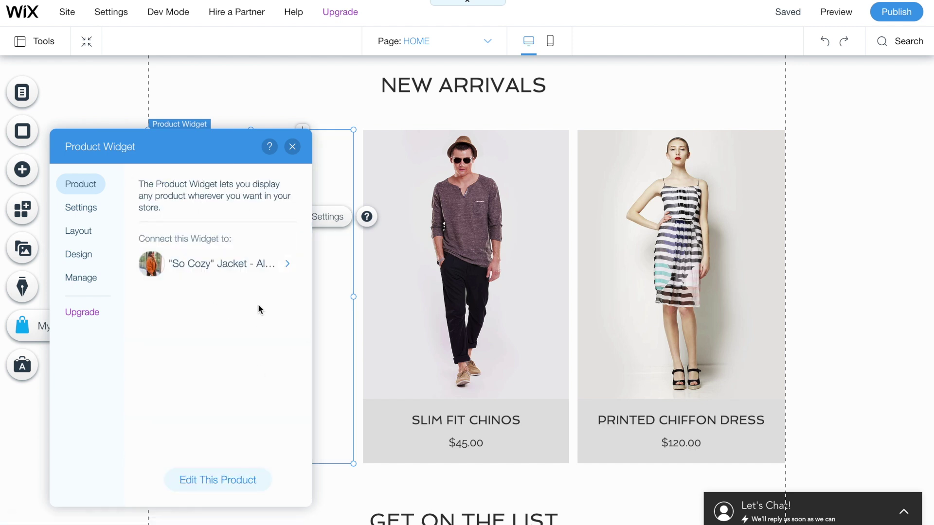
click(292, 146)
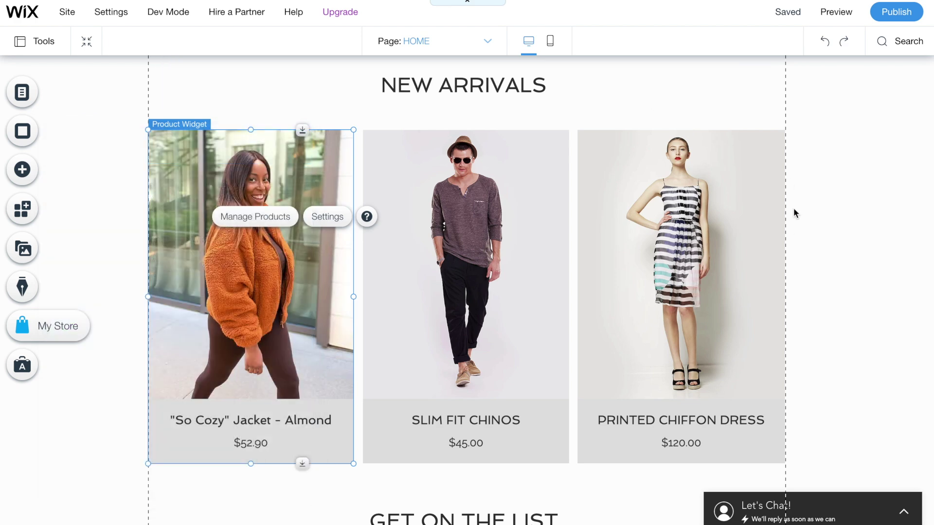
scroll(898, 208, up, 1)
scroll(898, 209, down, 3)
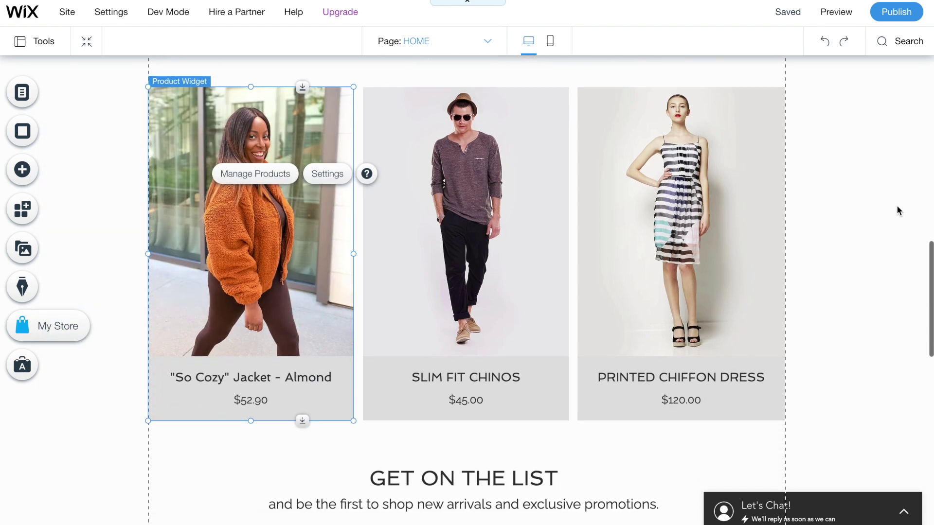
scroll(898, 210, up, 4)
scroll(898, 210, down, 1)
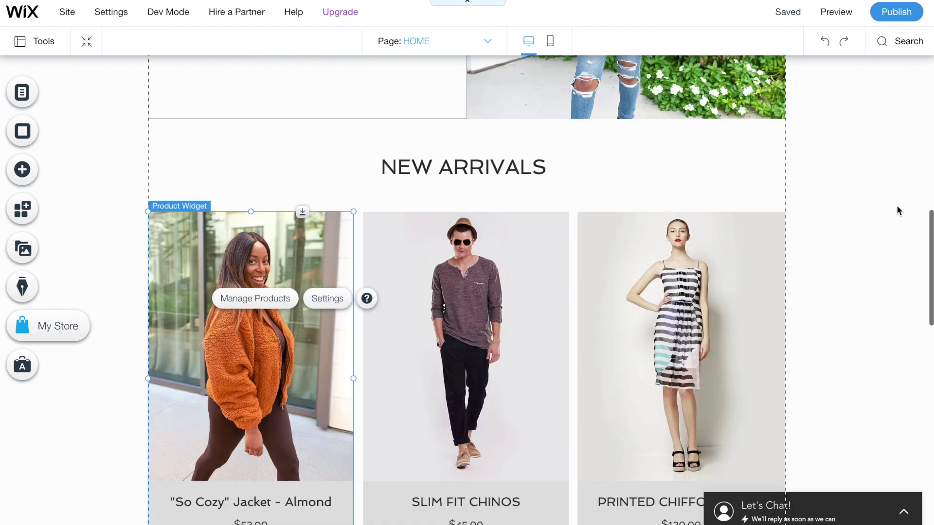
scroll(899, 210, up, 5)
scroll(898, 210, down, 7)
- Add a Grid Product Gallery from the store elements to the home page and place it under the NEW ARRIVALS heading
click(22, 169)
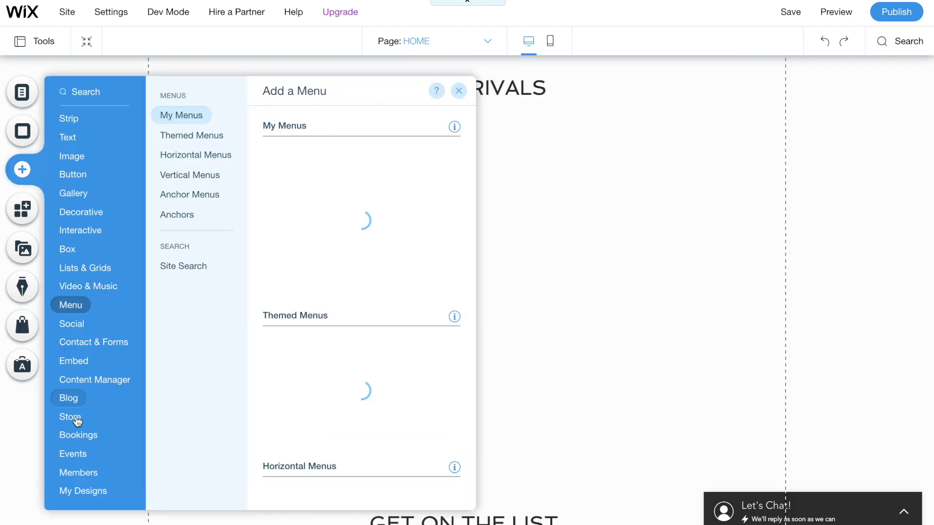
mouse_move(76, 423)
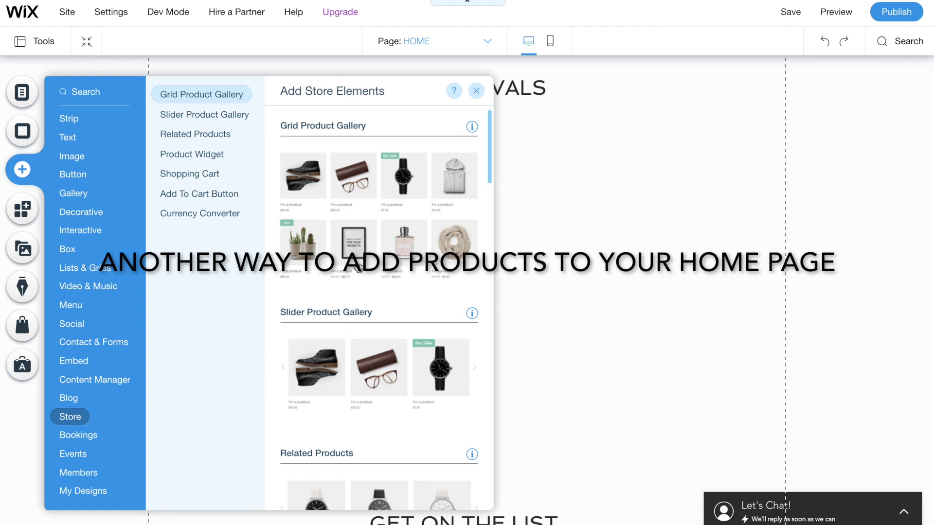
scroll(358, 217, down, 1)
scroll(358, 217, down, 7)
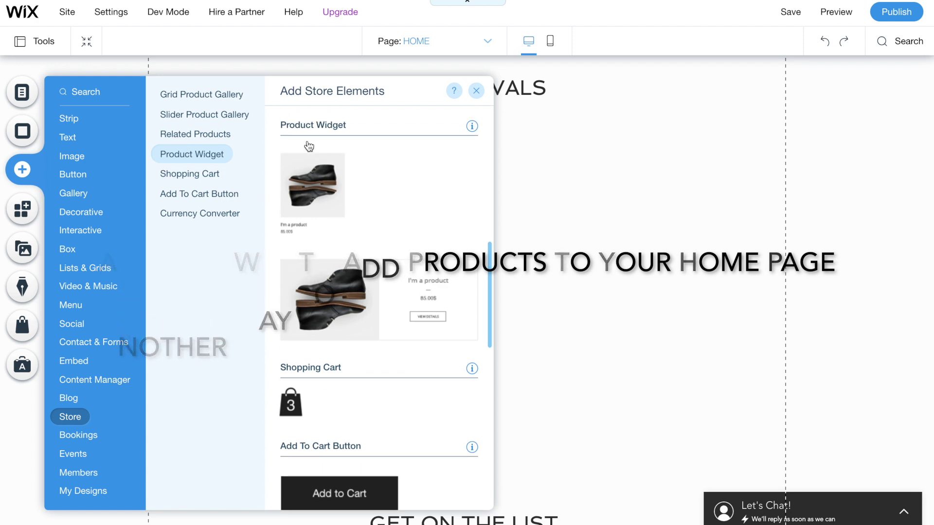
scroll(366, 185, up, 5)
scroll(365, 176, up, 3)
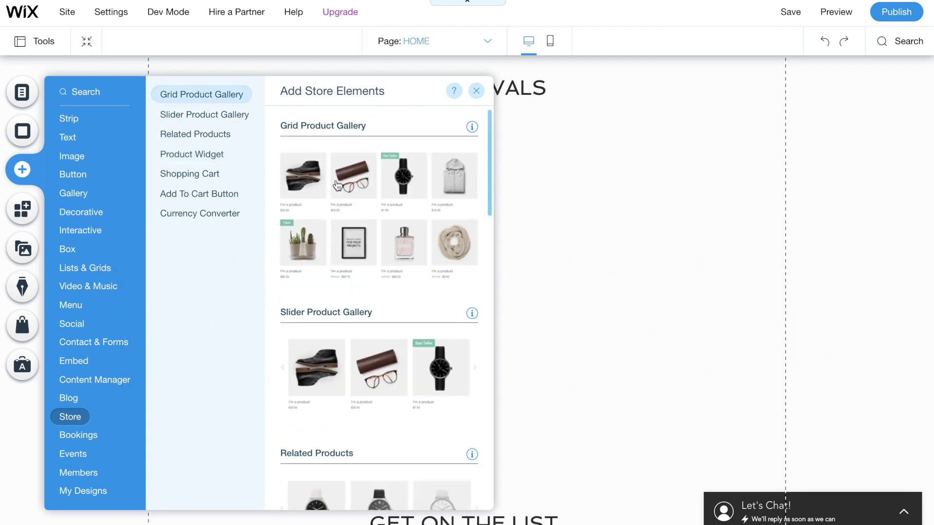
drag(337, 185, 538, 196)
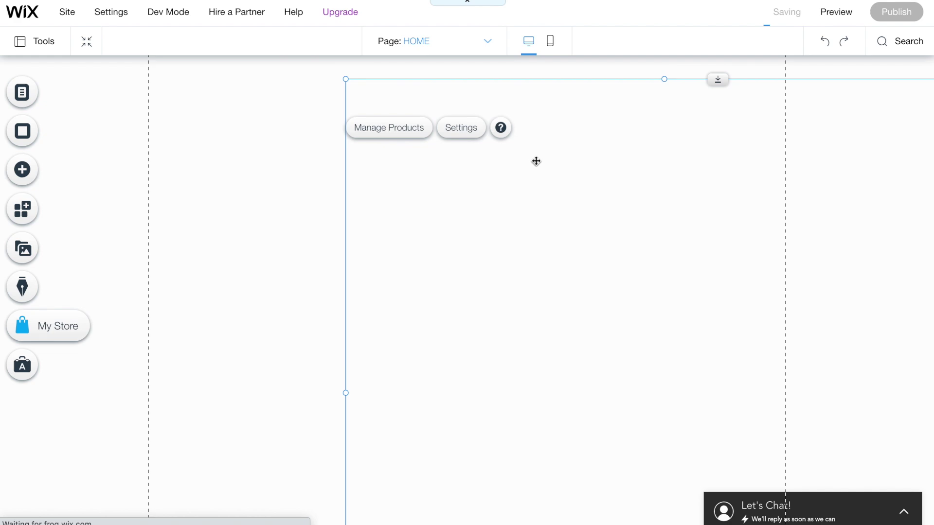
mouse_move(558, 306)
mouse_down()
mouse_move(417, 256)
mouse_move(361, 256)
mouse_move(574, 302)
mouse_up()
scroll(313, 319, up, 1)
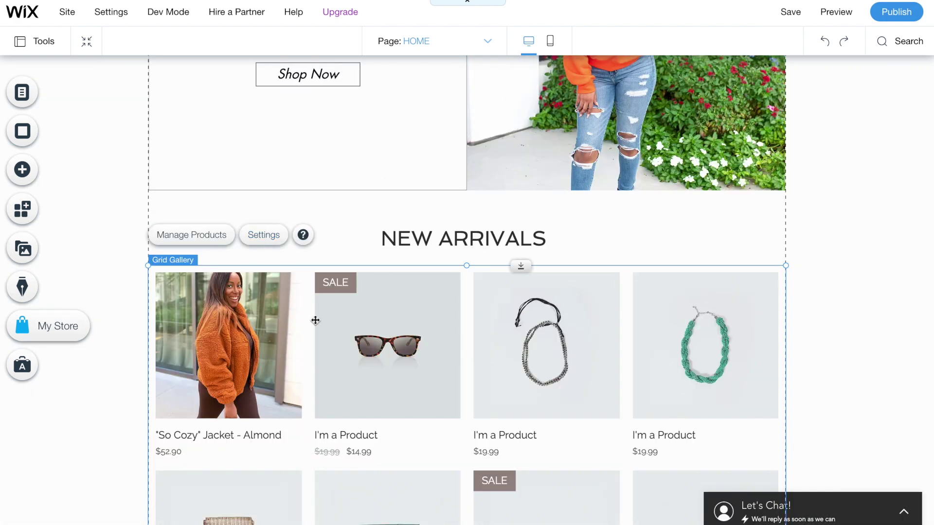
- Set the Grid Gallery under NEW ARRIVALS to a layout of 3 columns and 1 row
double_click(315, 320)
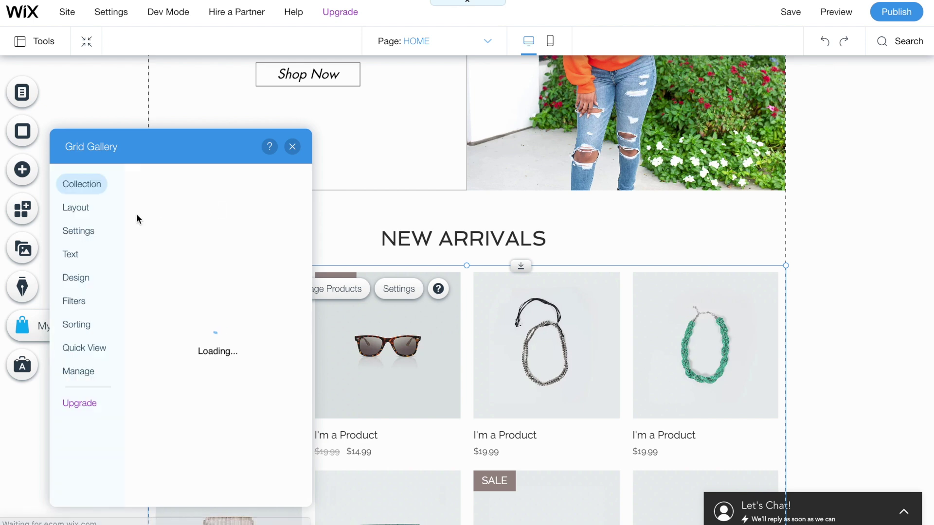
click(77, 208)
scroll(199, 351, down, 8)
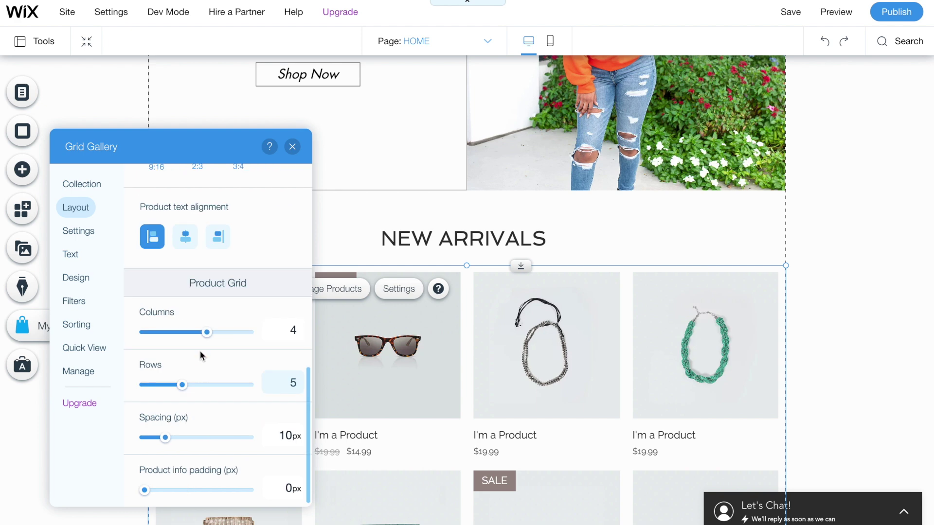
drag(208, 335, 196, 336)
drag(182, 384, 135, 386)
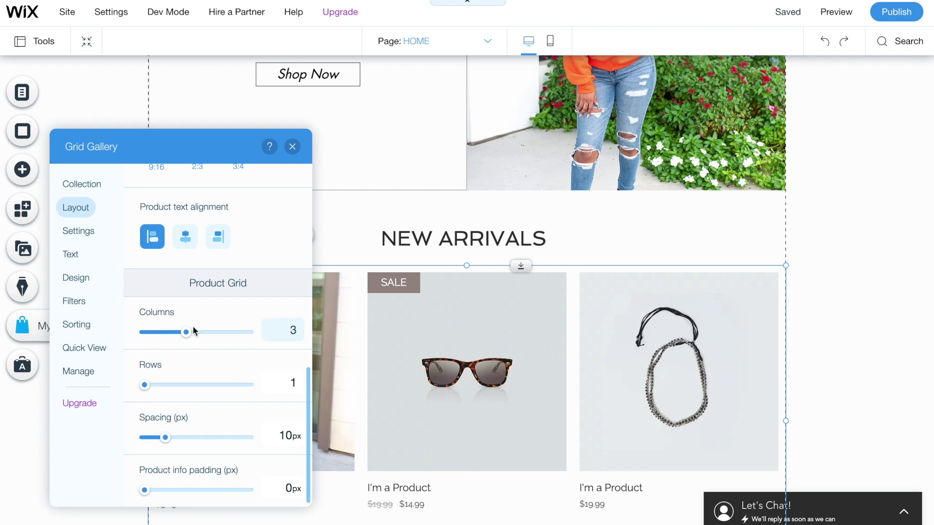
click(292, 146)
- Examine the Grid Gallery on the page and which store collections are available for it to display
scroll(880, 233, up, 5)
scroll(880, 234, down, 4)
scroll(882, 239, down, 5)
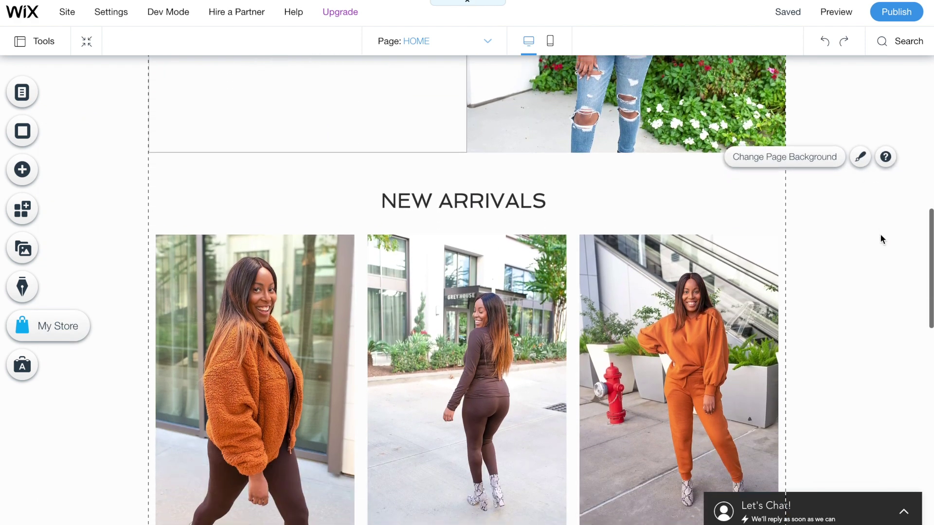
scroll(695, 225, up, 1)
scroll(695, 224, up, 1)
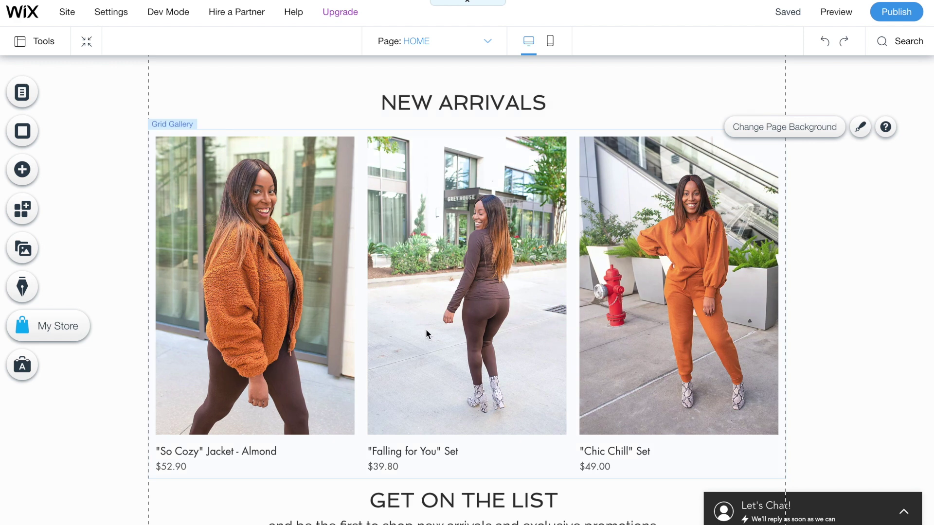
click(315, 287)
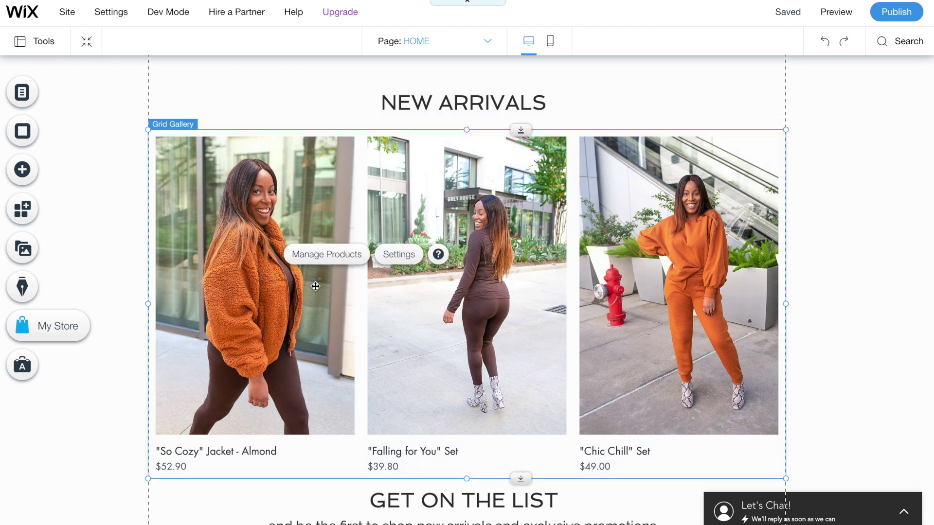
click(398, 254)
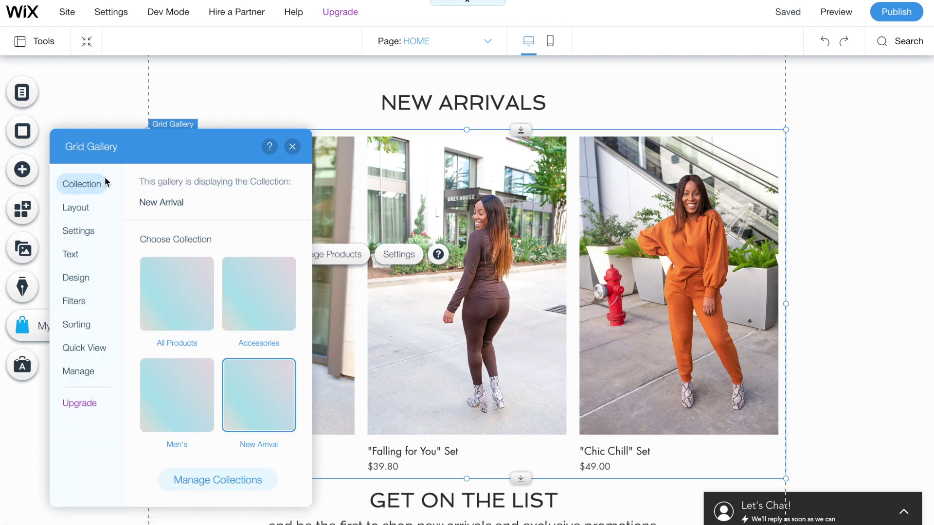
click(86, 205)
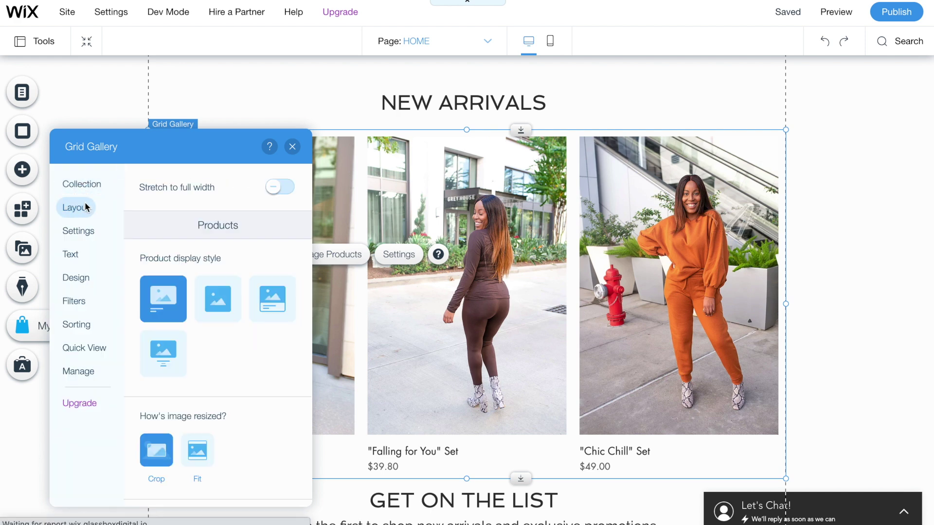
click(83, 188)
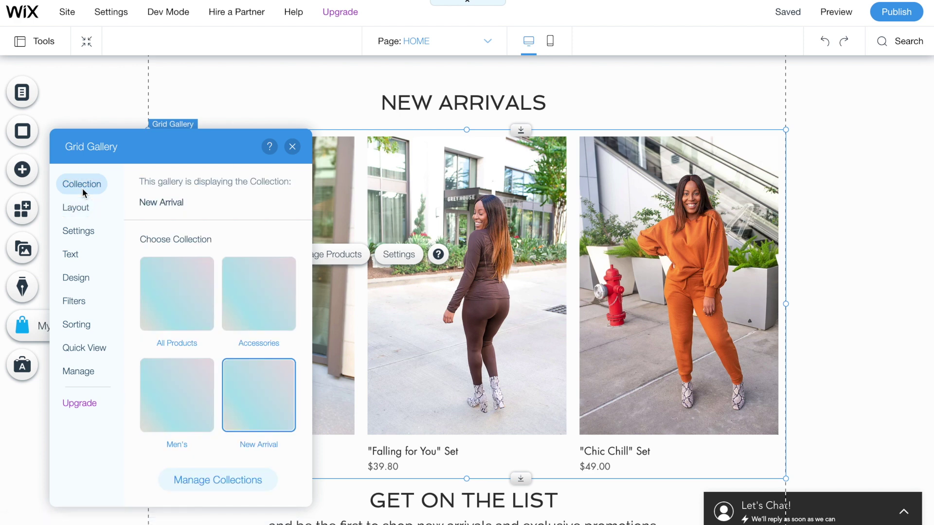
scroll(238, 340, down, 1)
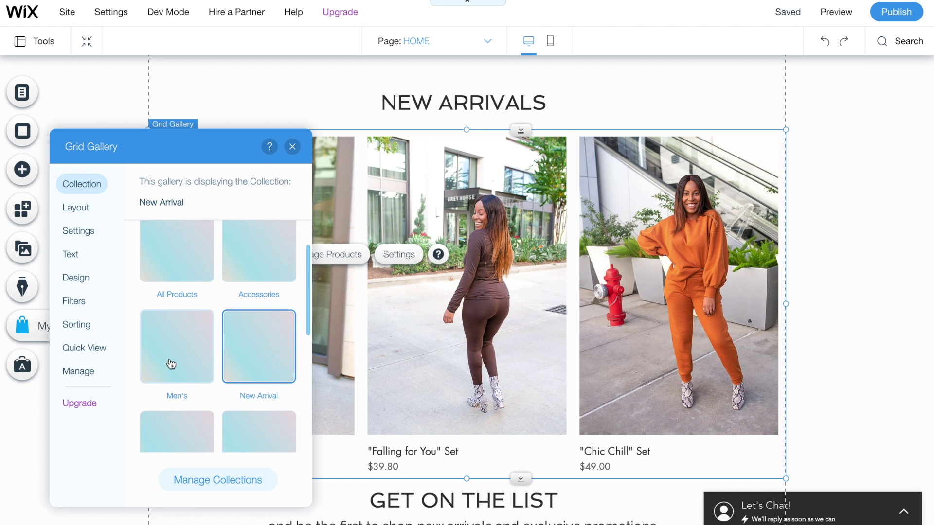
scroll(173, 363, down, 2)
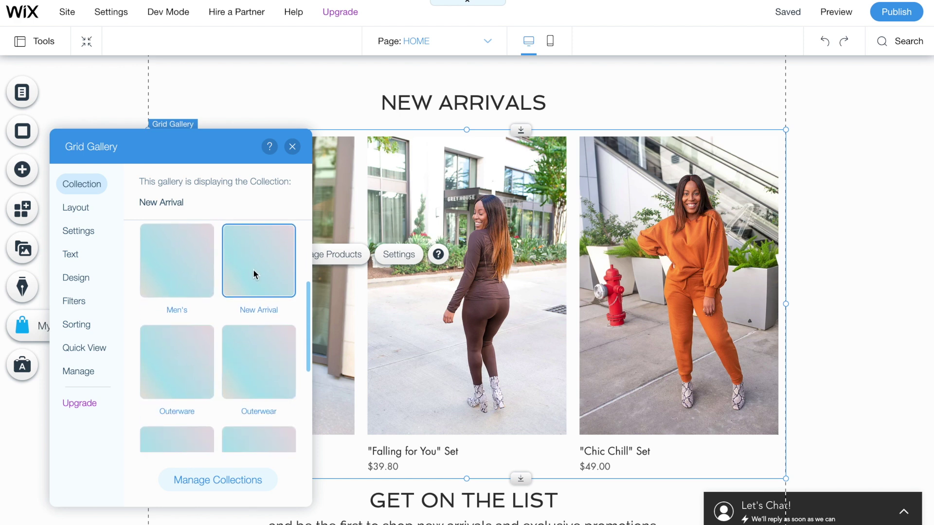
scroll(194, 381, down, 1)
scroll(193, 381, down, 2)
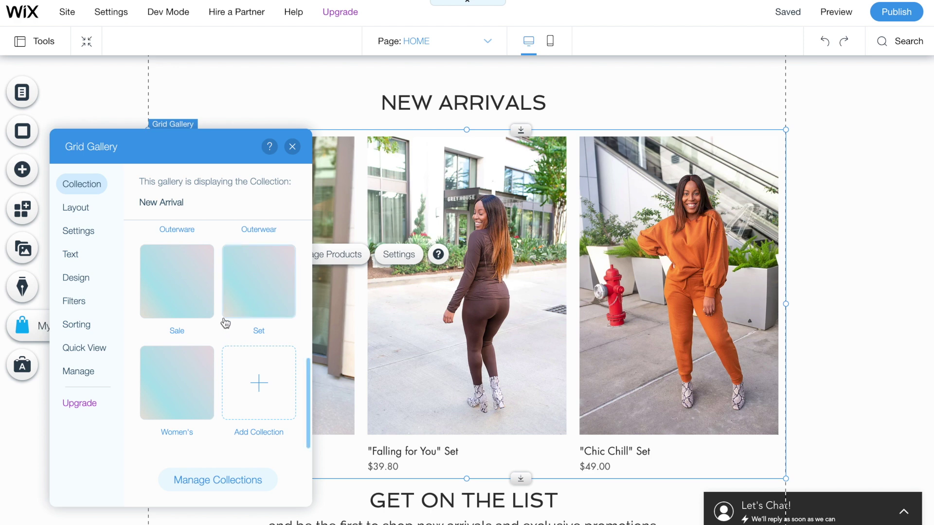
scroll(234, 297, up, 5)
scroll(234, 298, down, 4)
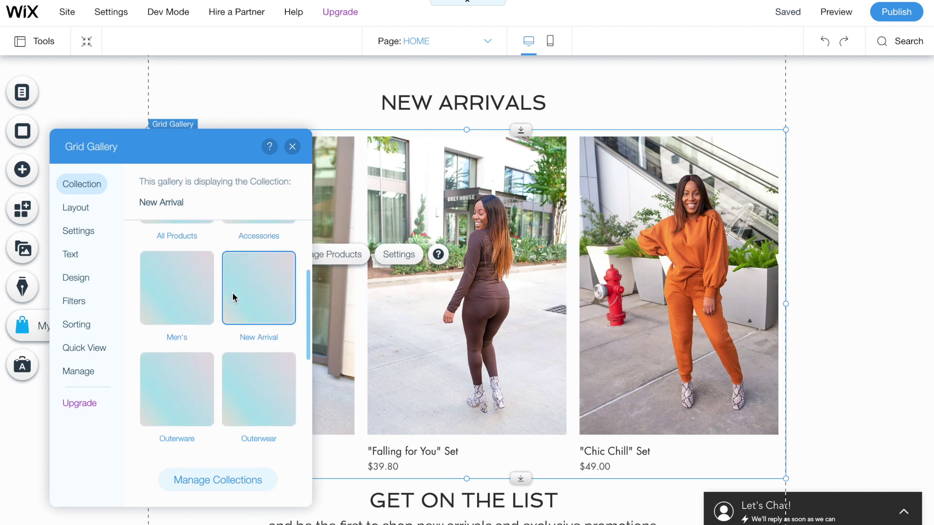
scroll(234, 297, down, 2)
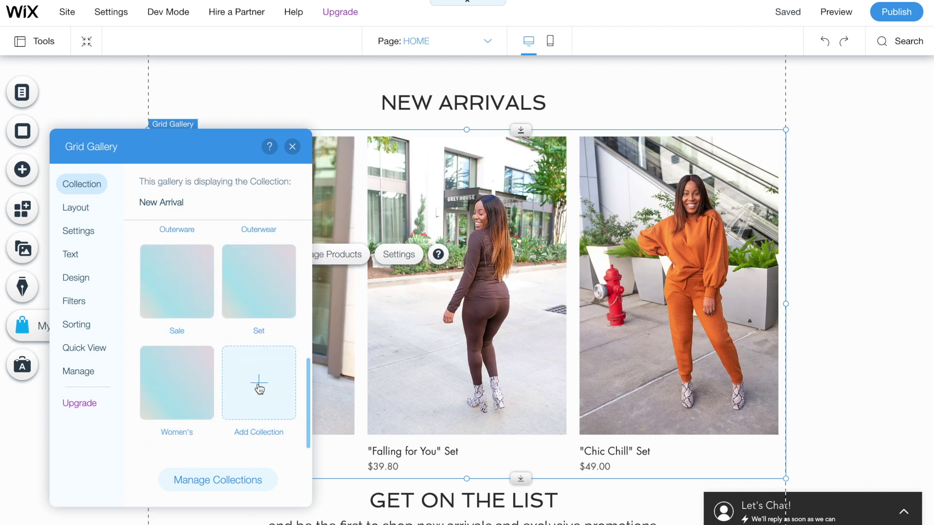
- Open the store's collection management and delete the Accessories, Men's, Outerware and Women's collections
click(214, 483)
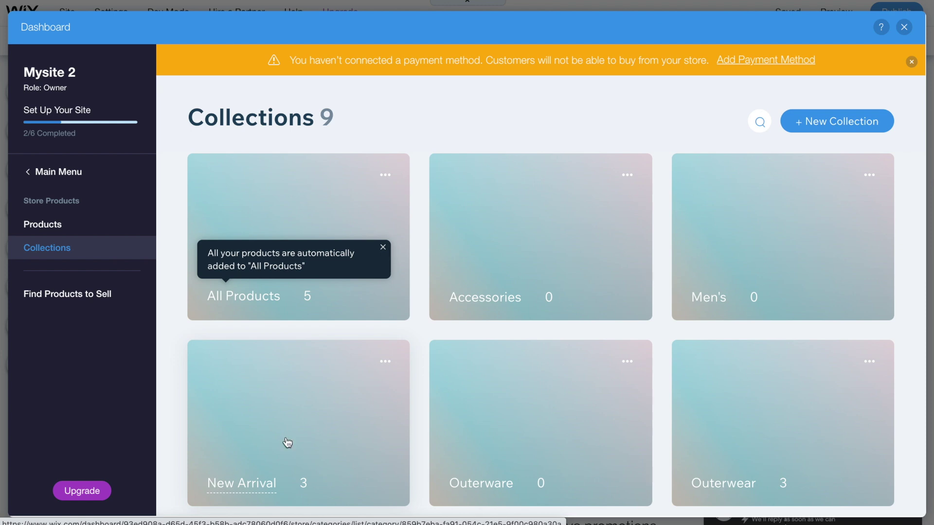
click(622, 177)
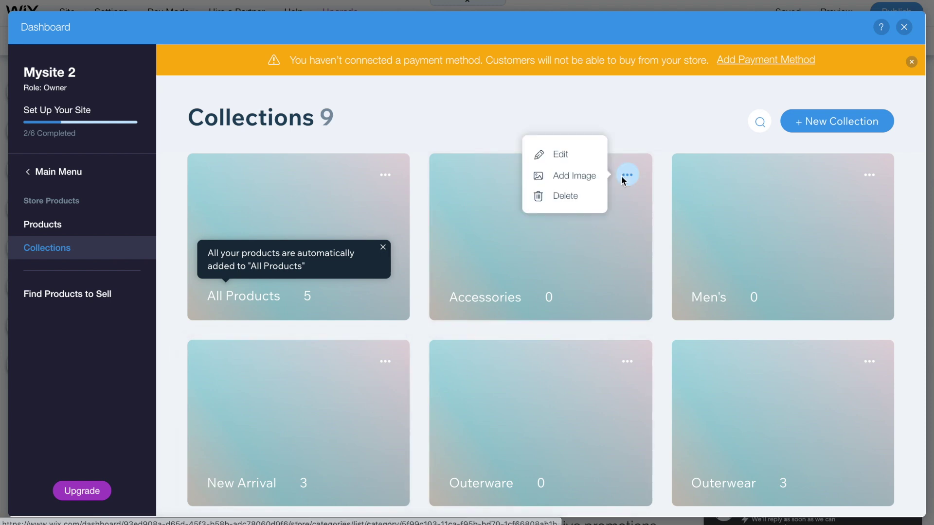
click(559, 196)
click(597, 325)
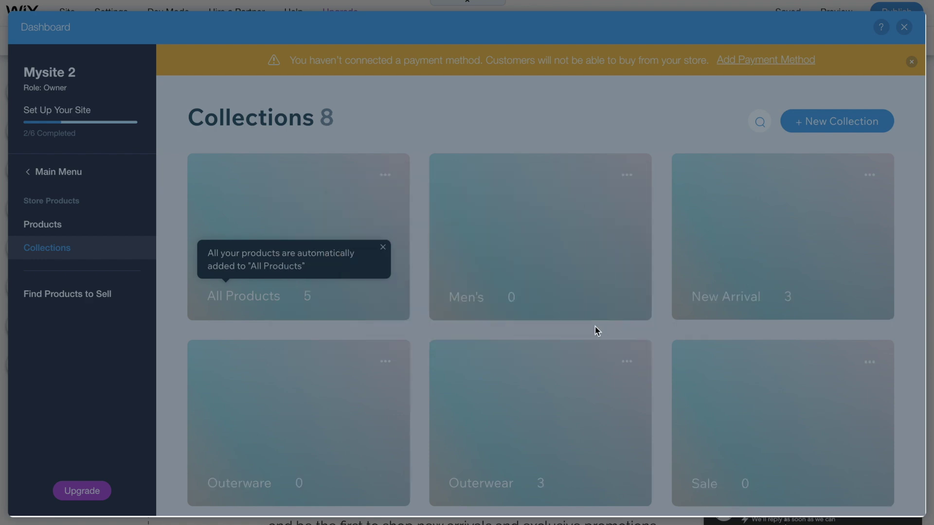
click(627, 174)
click(568, 196)
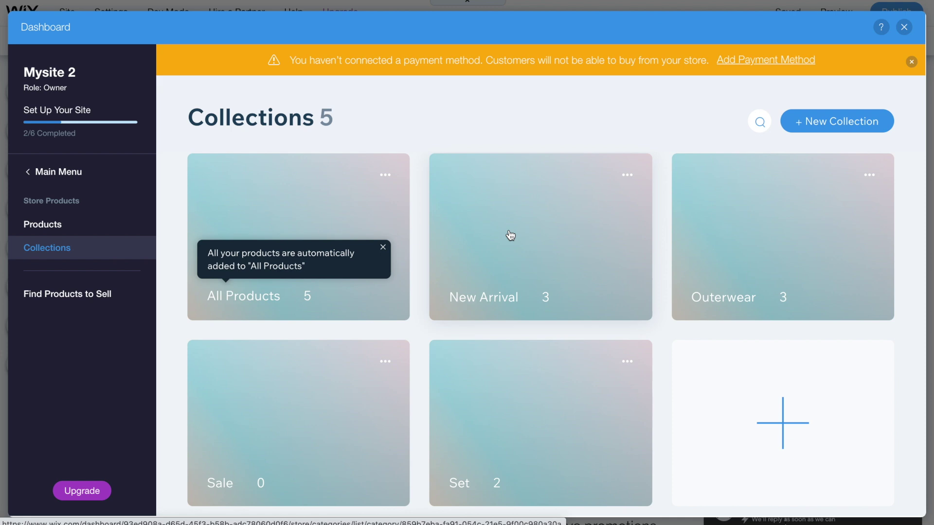
- Remove the "Falling for You" Set and the "Chic Chill" Set from the New Arrival collection
click(510, 235)
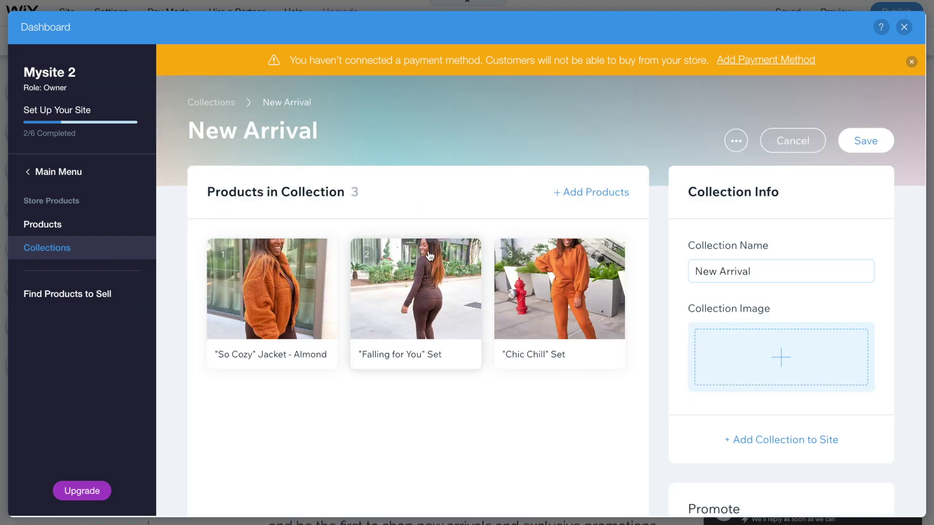
click(468, 253)
click(468, 253)
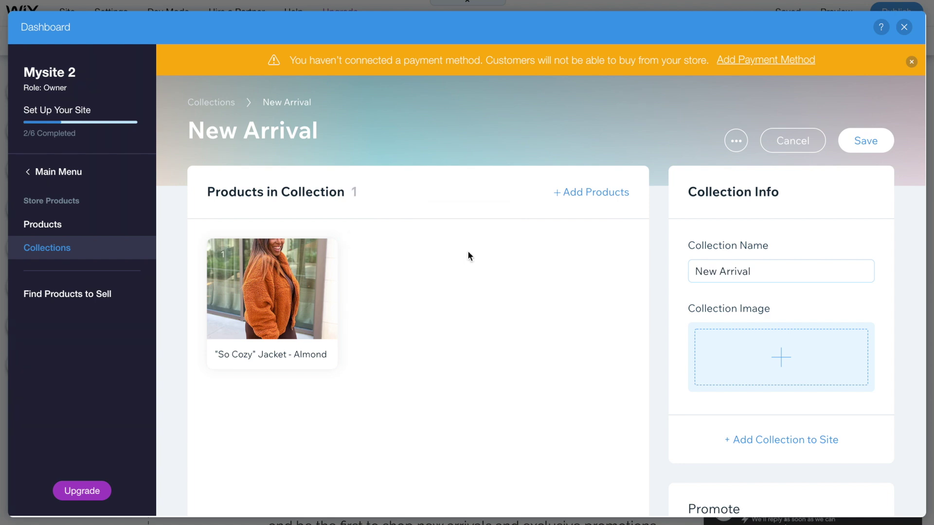
- Add the "Falling for You" and "Chic Chill" sets to the New Arrival collection and move the "So Cozy" Jacket - Almond to first place
click(589, 192)
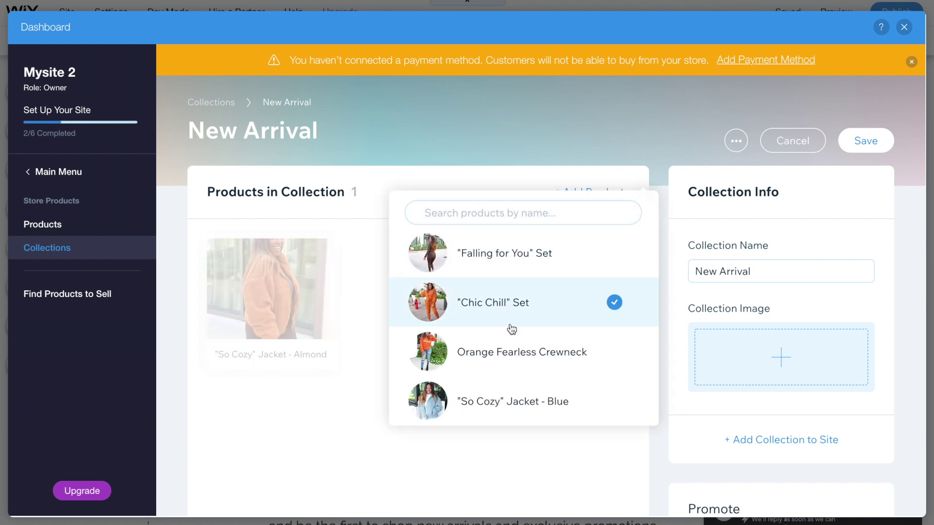
scroll(511, 327, down, 1)
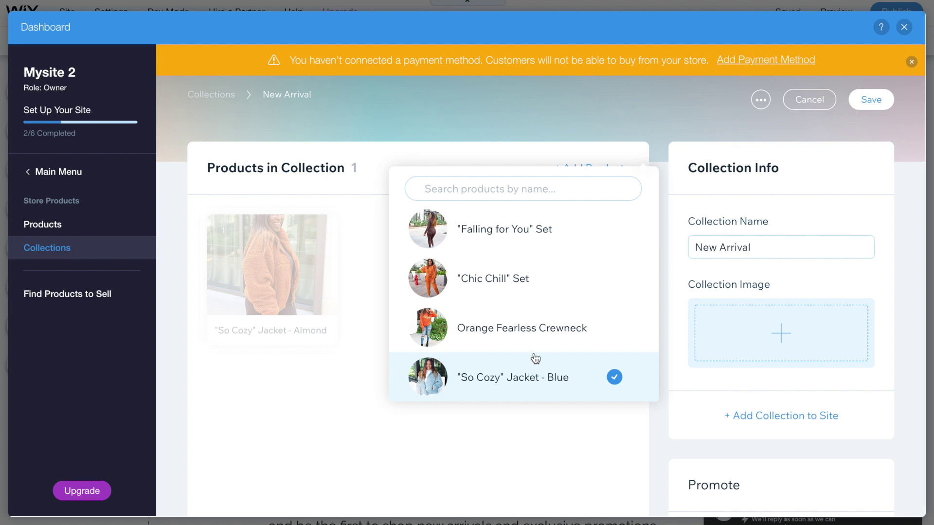
click(567, 242)
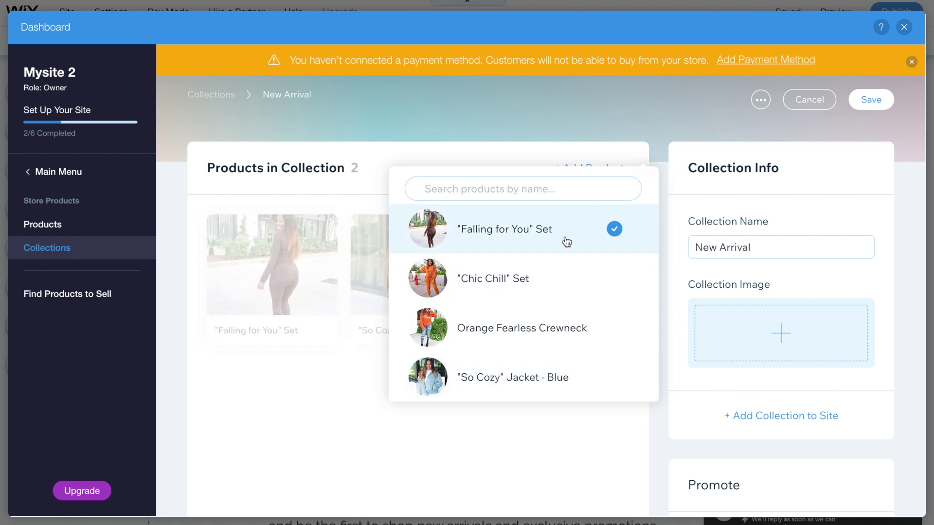
click(521, 294)
click(398, 416)
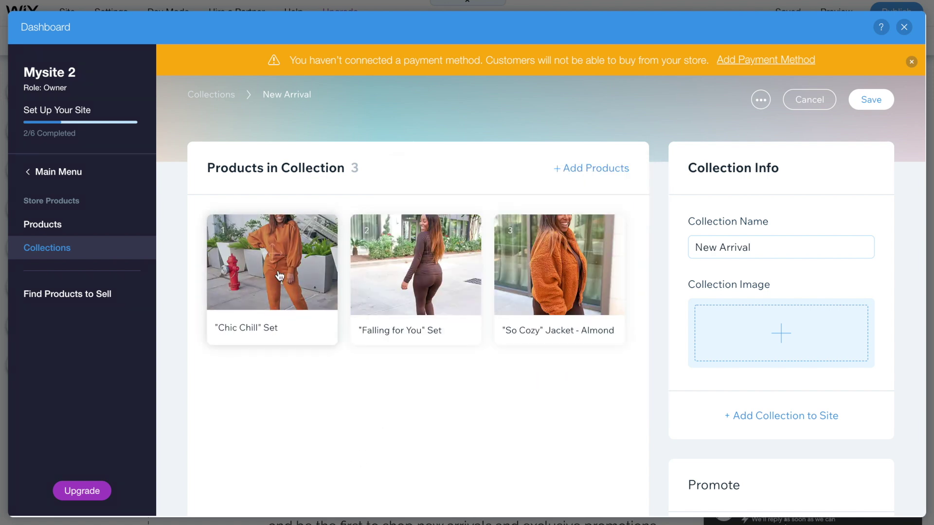
drag(271, 263, 438, 260)
drag(552, 250, 260, 252)
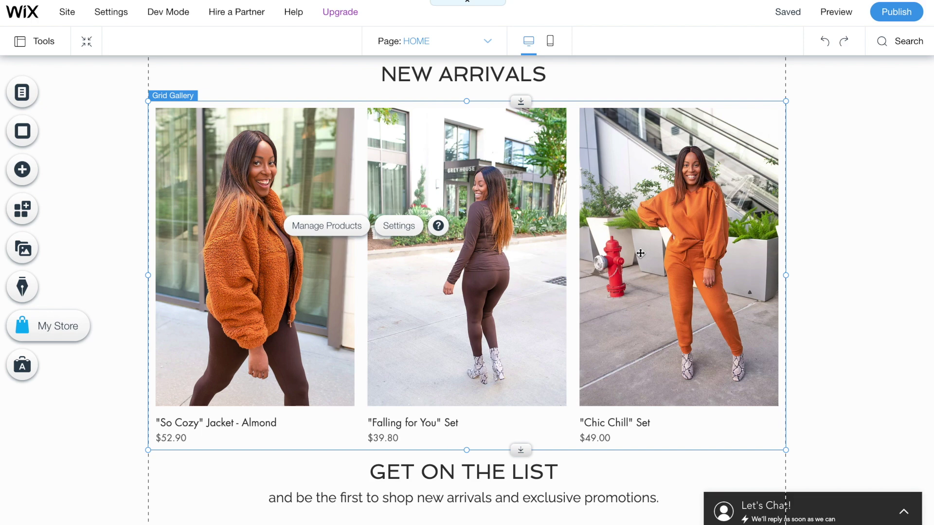
- Add a Slider Product Gallery from the store elements to the home page and place it centred under the SALE ITEMS heading
click(18, 173)
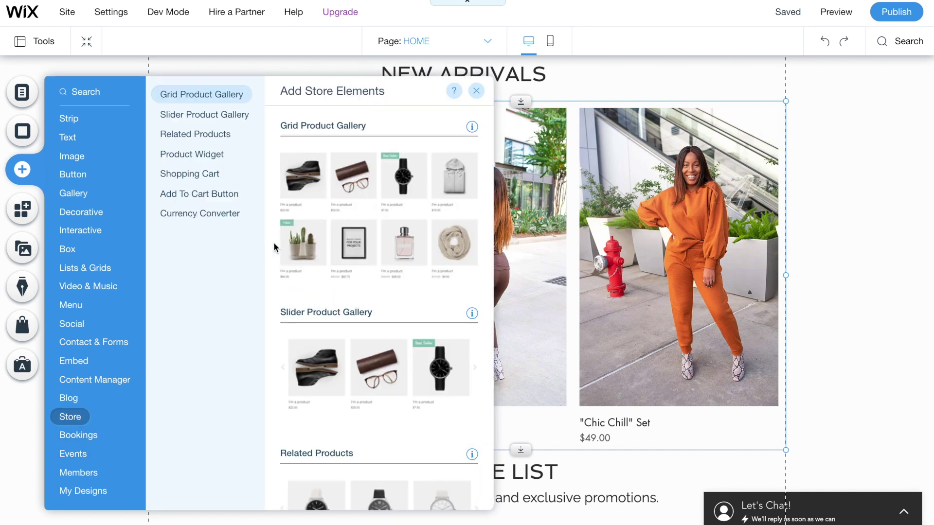
scroll(369, 242, down, 3)
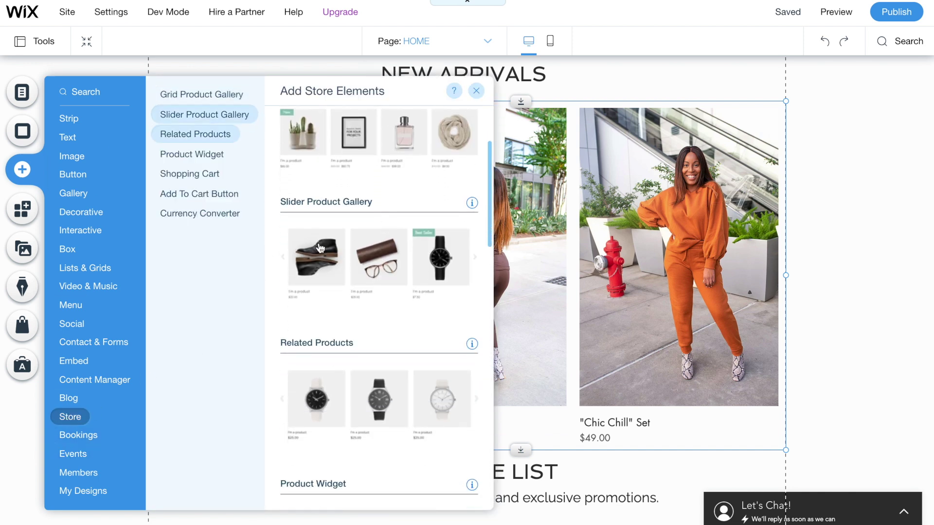
scroll(369, 243, down, 3)
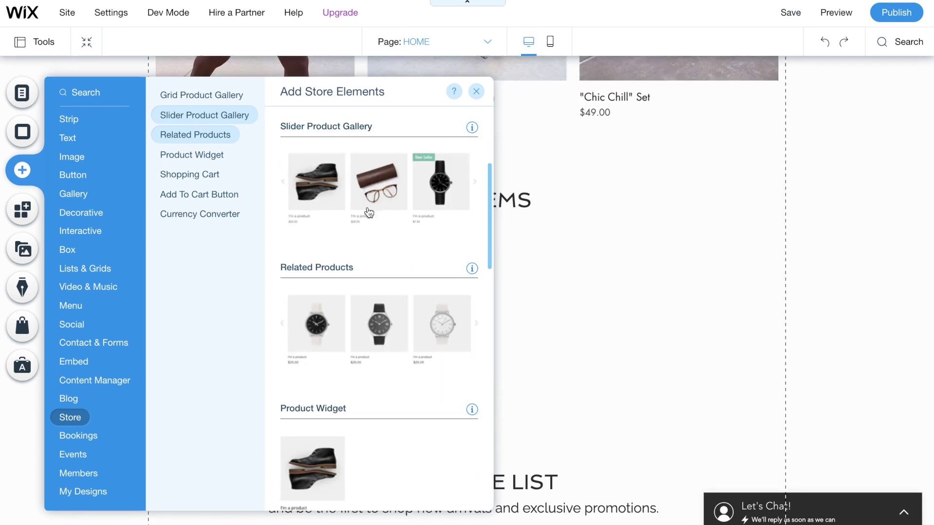
drag(379, 195, 521, 334)
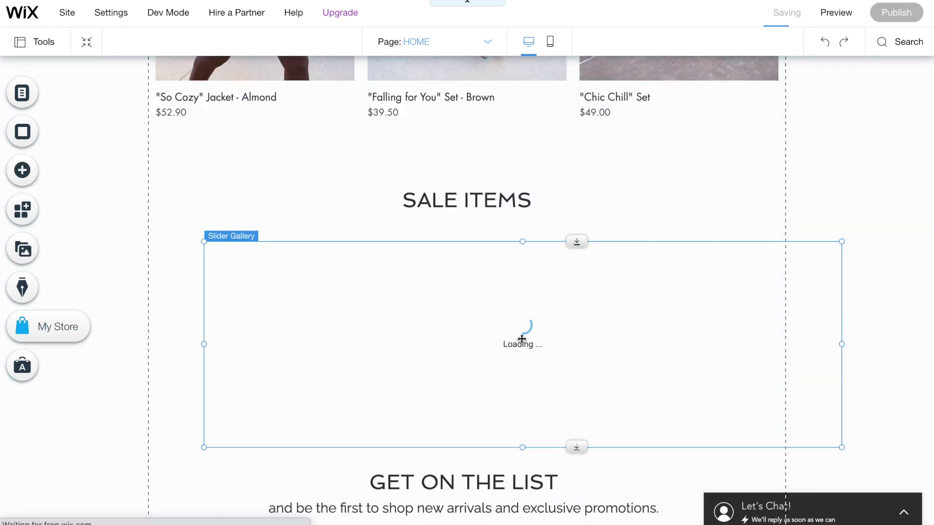
drag(571, 316, 521, 314)
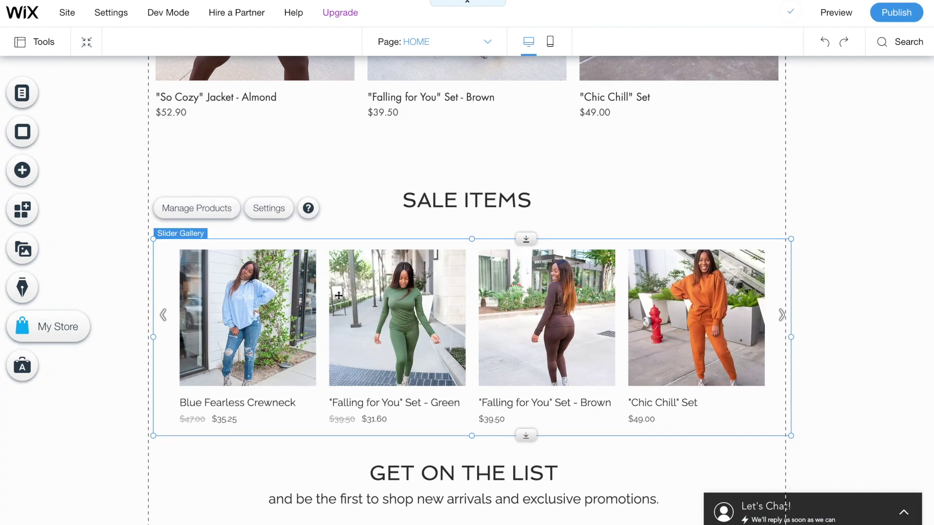
- Set the Slider Gallery under SALE ITEMS to display the Sale collection
scroll(611, 294, up, 5)
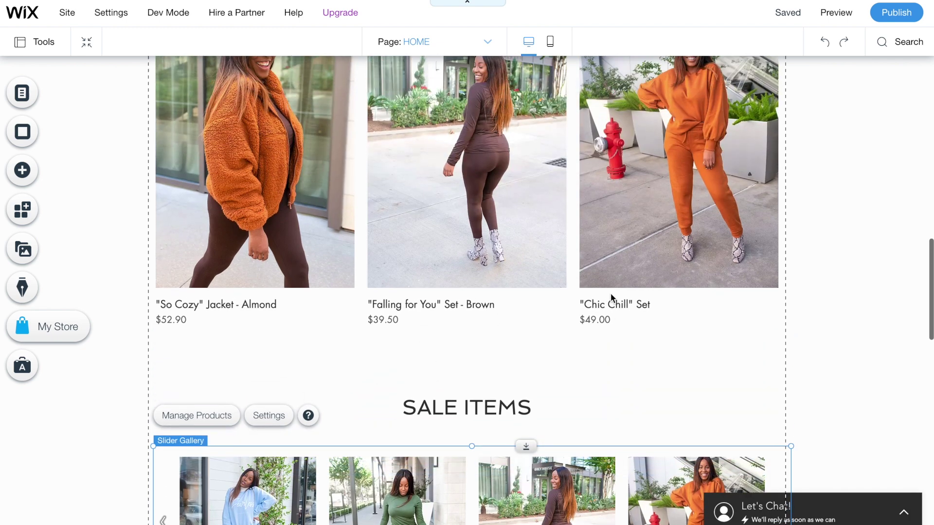
scroll(577, 418, down, 1)
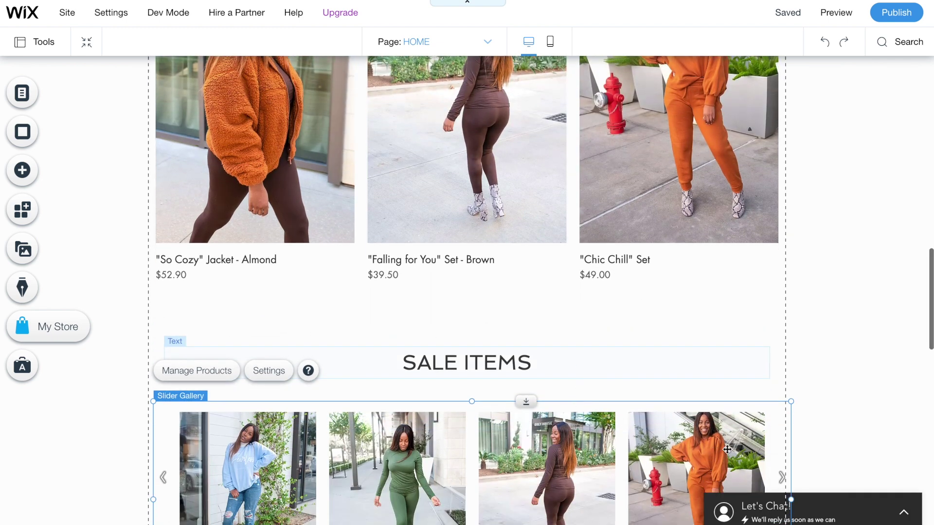
scroll(610, 403, down, 2)
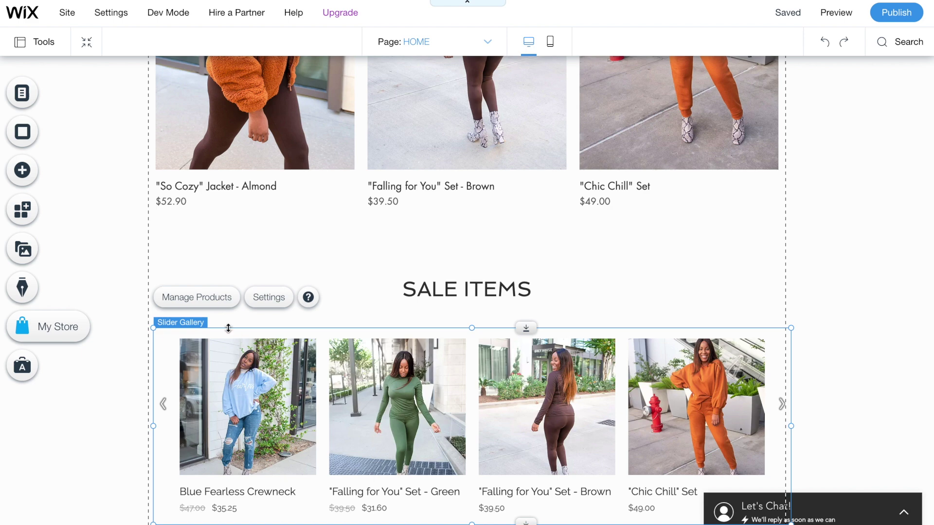
double_click(265, 403)
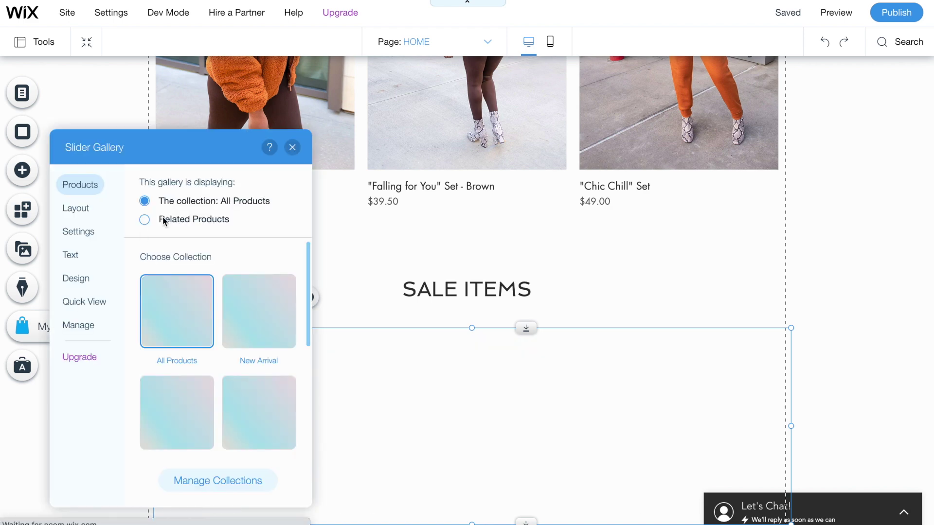
scroll(247, 358, down, 3)
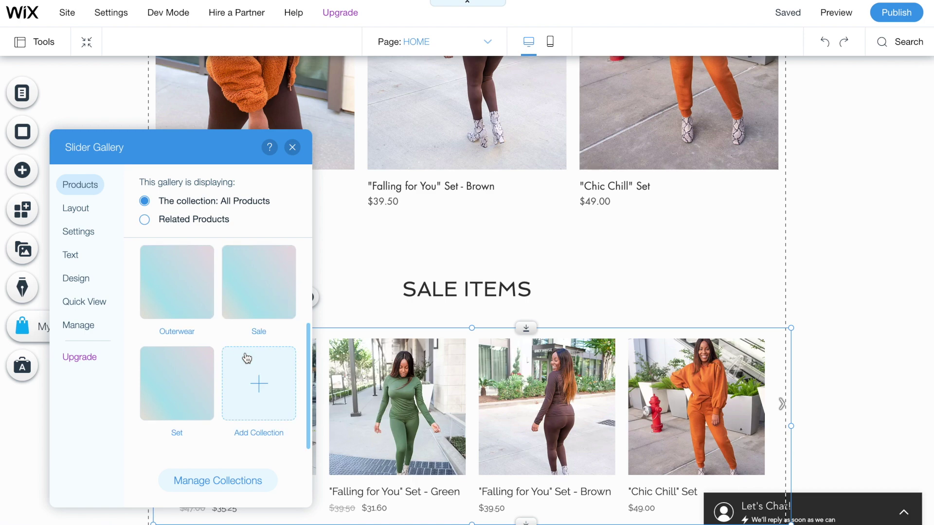
click(249, 296)
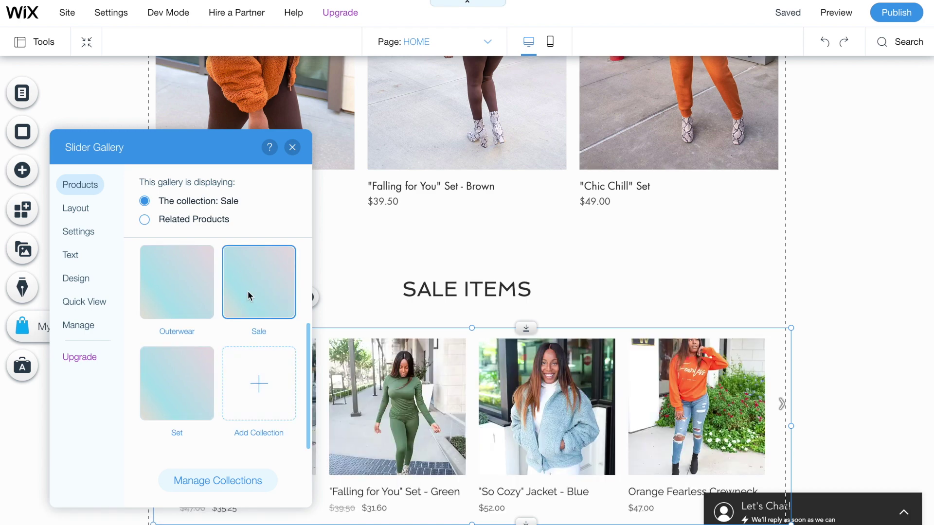
- Set the SALE ITEMS slider gallery's layout to 3 columns
scroll(248, 296, down, 2)
click(263, 183)
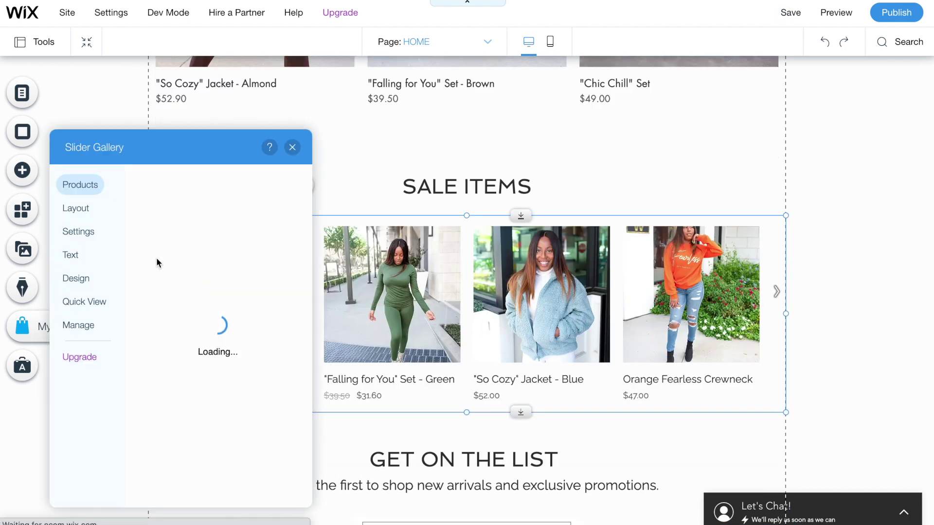
click(82, 212)
scroll(243, 346, down, 5)
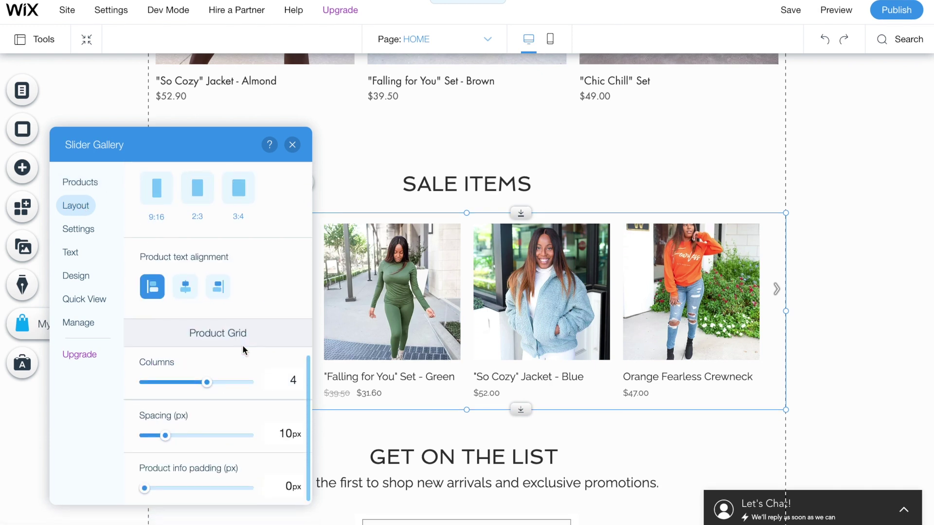
drag(207, 384, 193, 388)
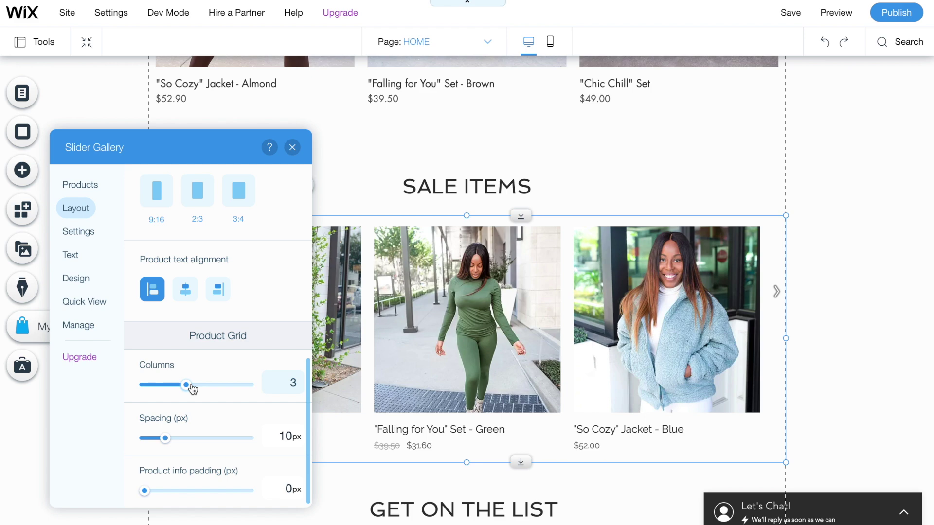
- Preview the home page and check the NEW ARRIVALS and SALE ITEMS galleries, including the slider's navigation
click(673, 171)
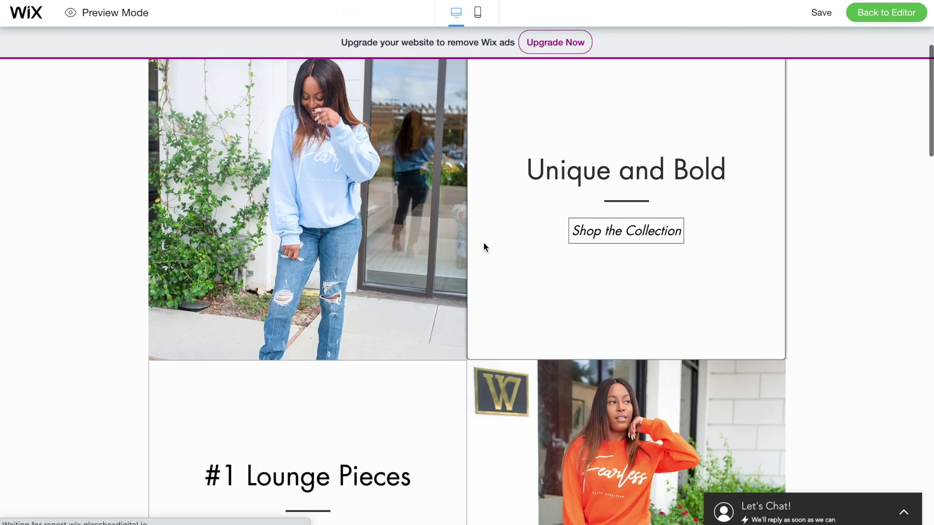
scroll(483, 246, down, 6)
scroll(484, 248, down, 8)
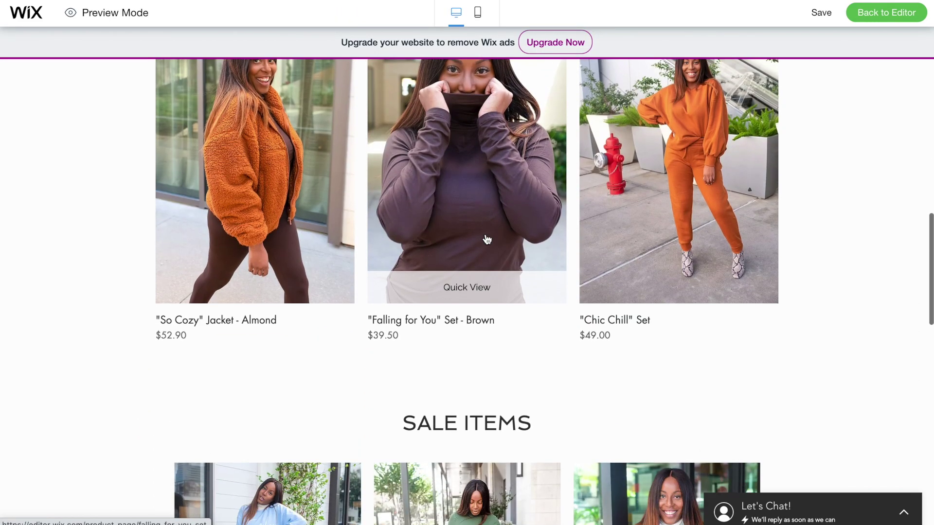
scroll(486, 237, down, 6)
click(776, 271)
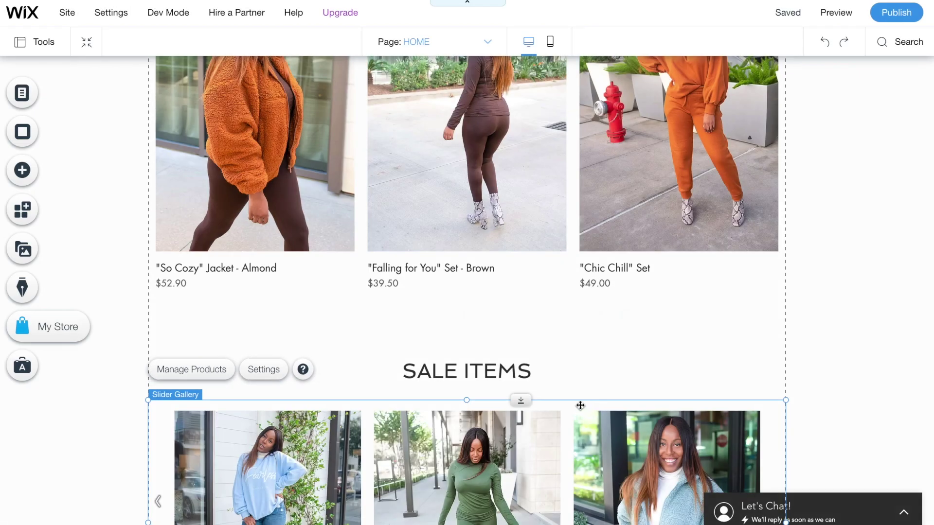
- Move the SALE ITEMS heading down and add a Heading 4 text above it reading "A Clothing Store for Bold Women. Dare to Stand Out"
click(540, 370)
drag(518, 355, 523, 434)
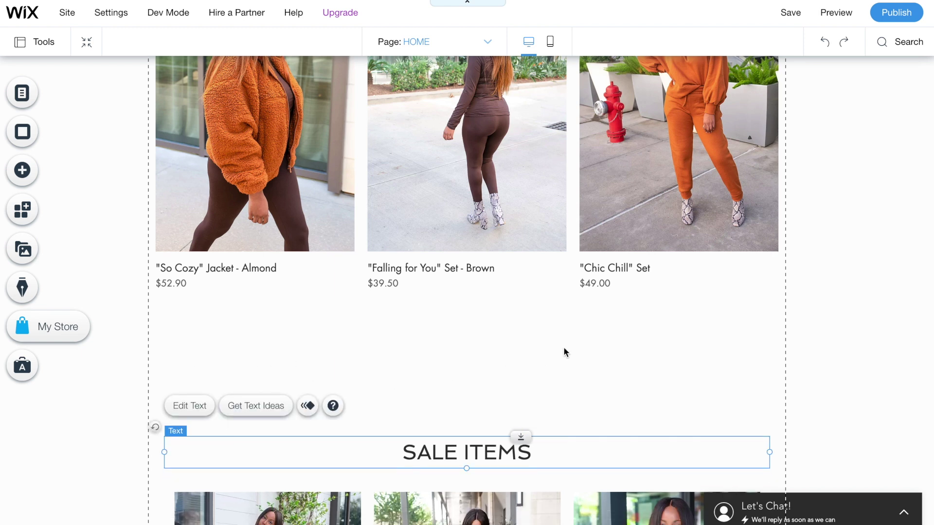
scroll(563, 346, down, 1)
click(17, 168)
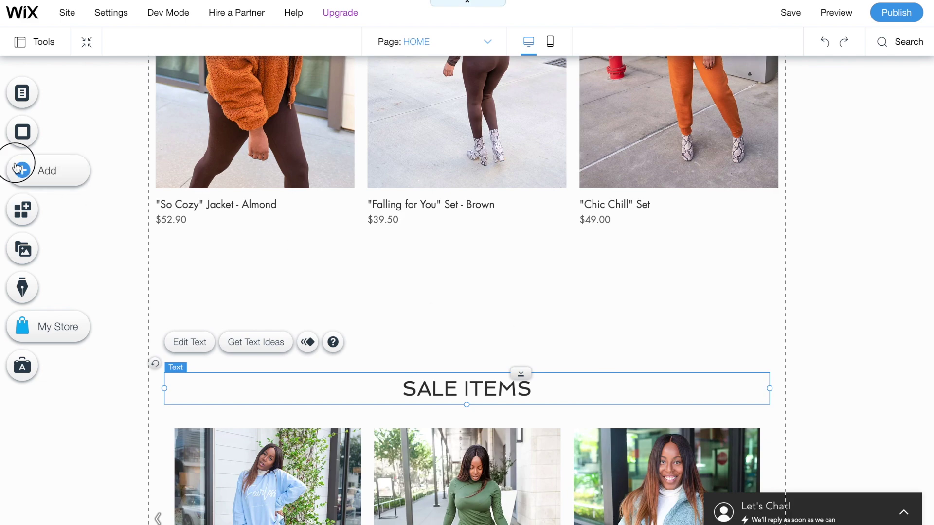
click(76, 124)
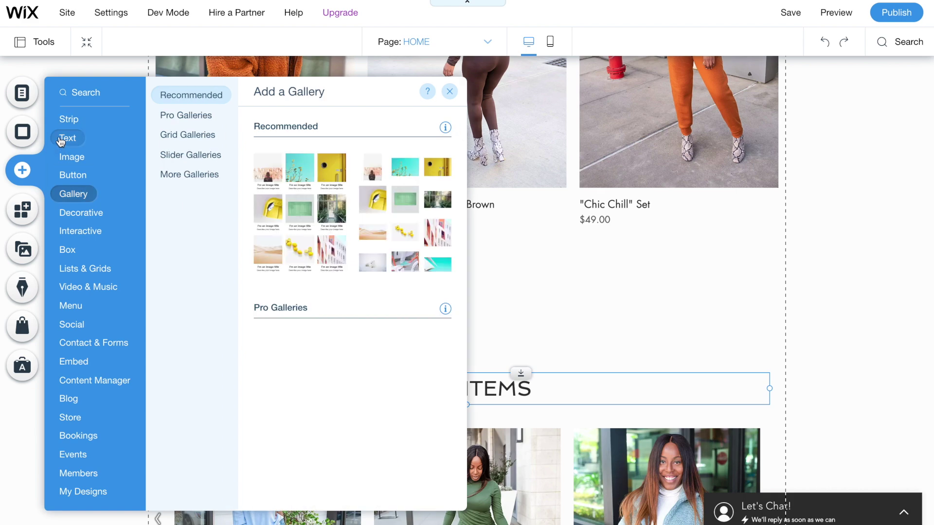
mouse_move(69, 141)
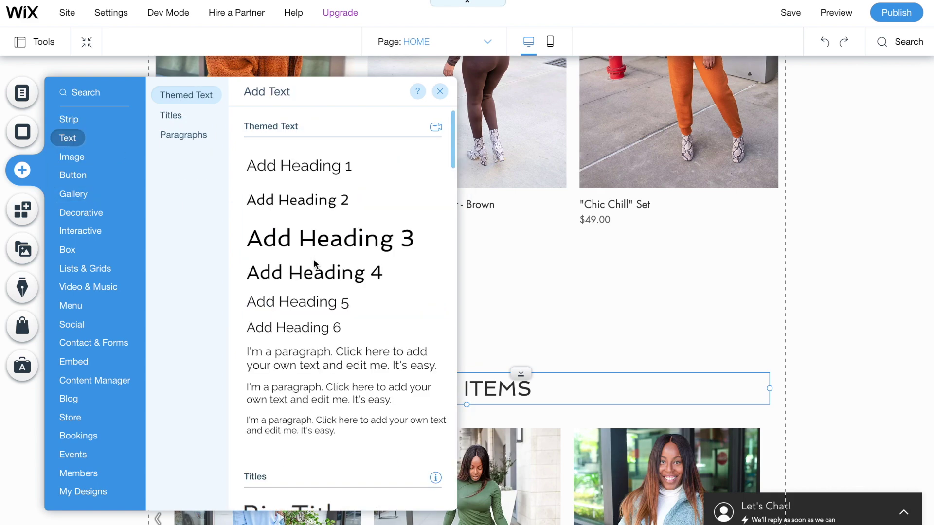
click(318, 278)
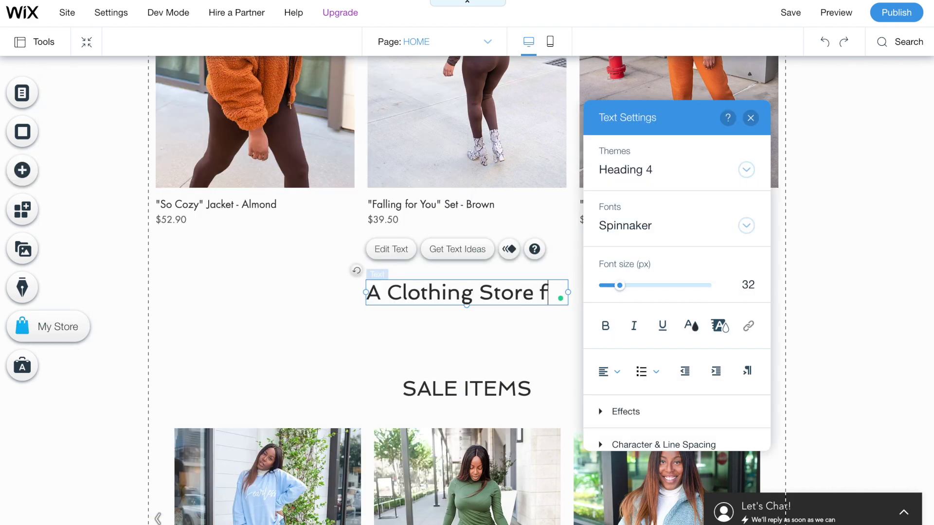
text(or Bold )
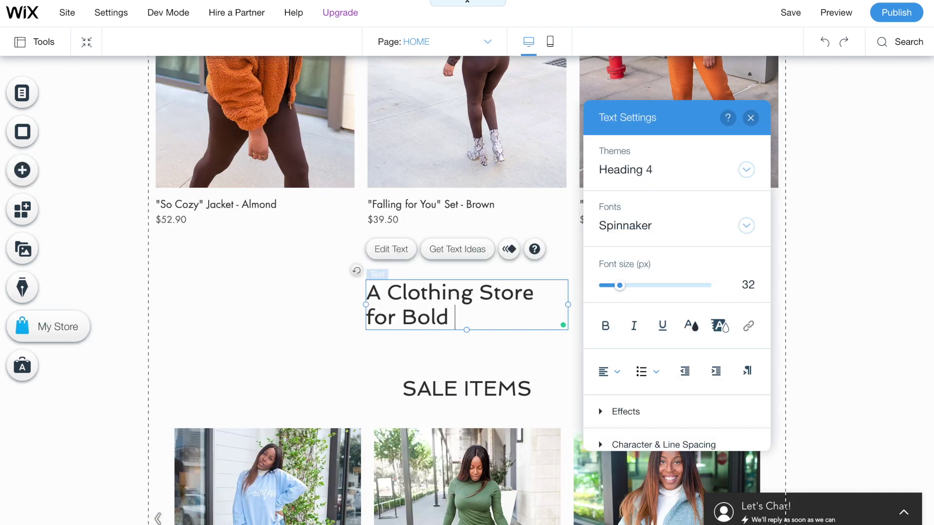
text(Women)
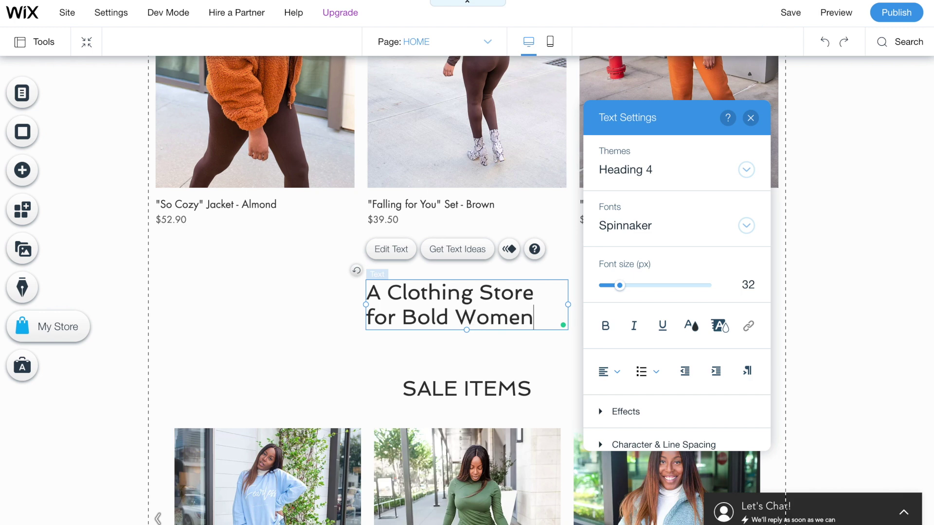
text(. Dare to Stand Out)
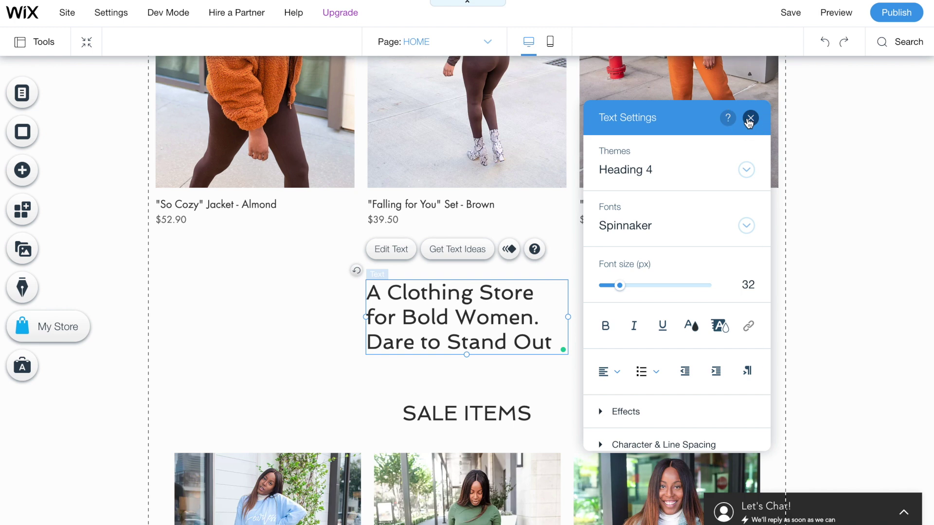
- Widen the tagline text box across the page so it fits on one line, centred above SALE ITEMS
click(750, 118)
drag(365, 317, 194, 304)
drag(569, 304, 766, 305)
drag(505, 301, 500, 308)
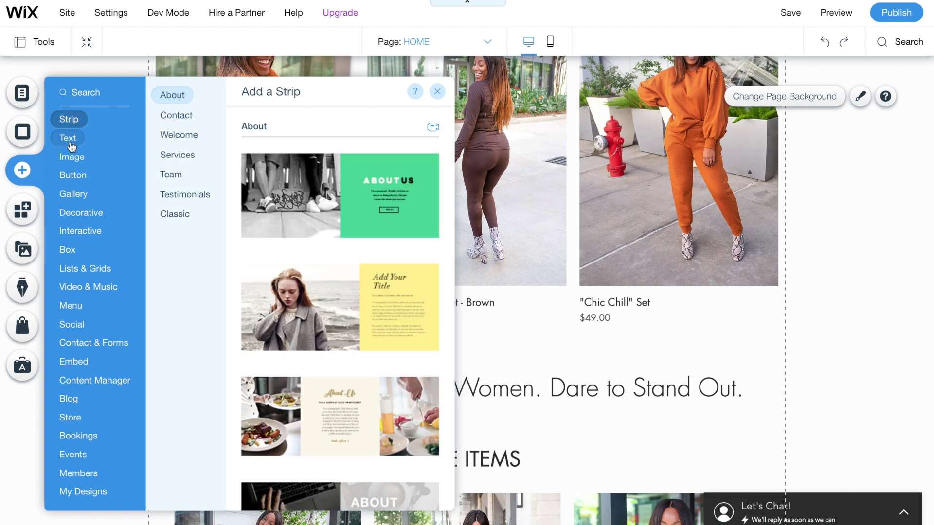
- Add a thin themed line between the NEW ARRIVALS products and the tagline and extend it slightly past both page margins
mouse_move(70, 158)
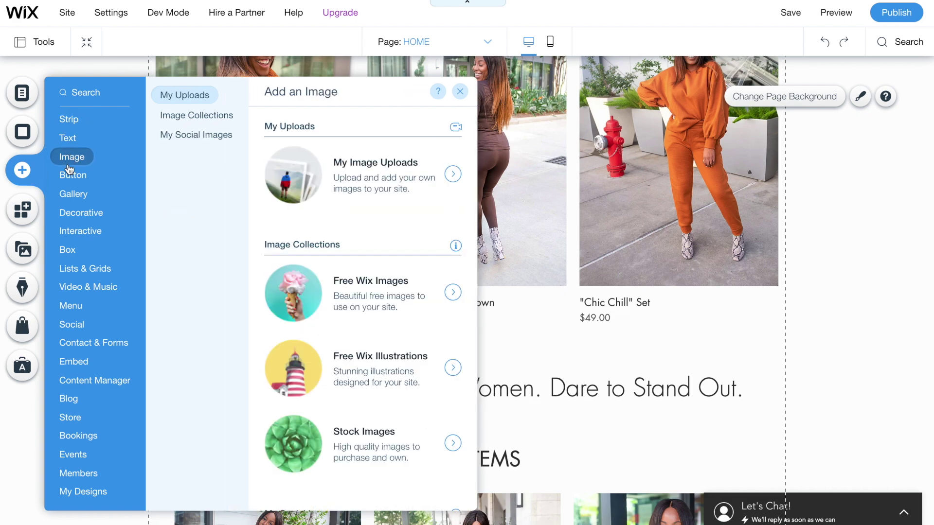
mouse_move(63, 214)
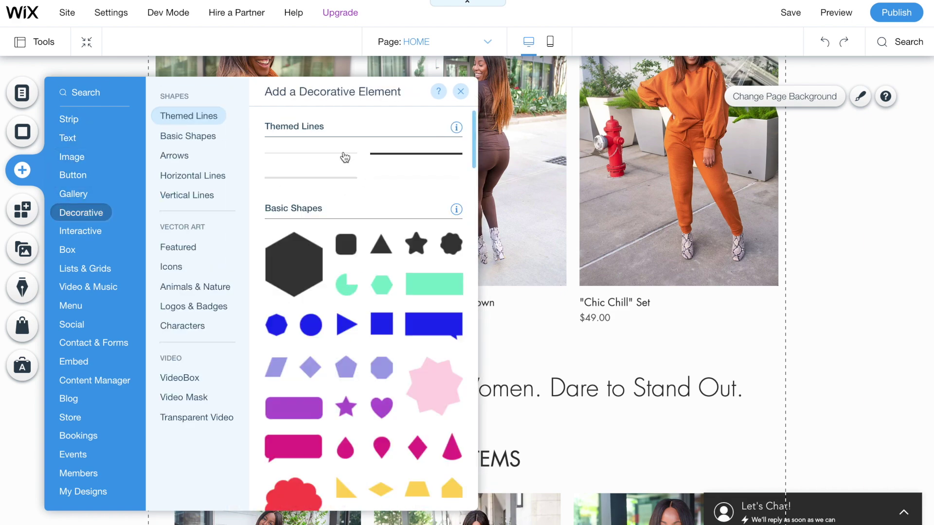
drag(345, 157, 631, 354)
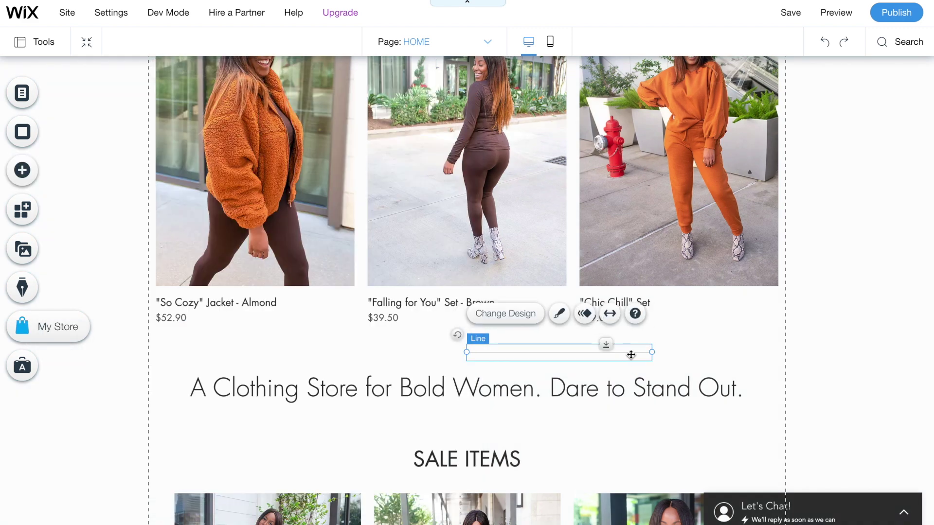
drag(465, 352, 134, 352)
drag(651, 352, 807, 351)
click(851, 301)
- Shorten the line at both ends to match the page margins and position a line just below the tagline
scroll(807, 304, down, 1)
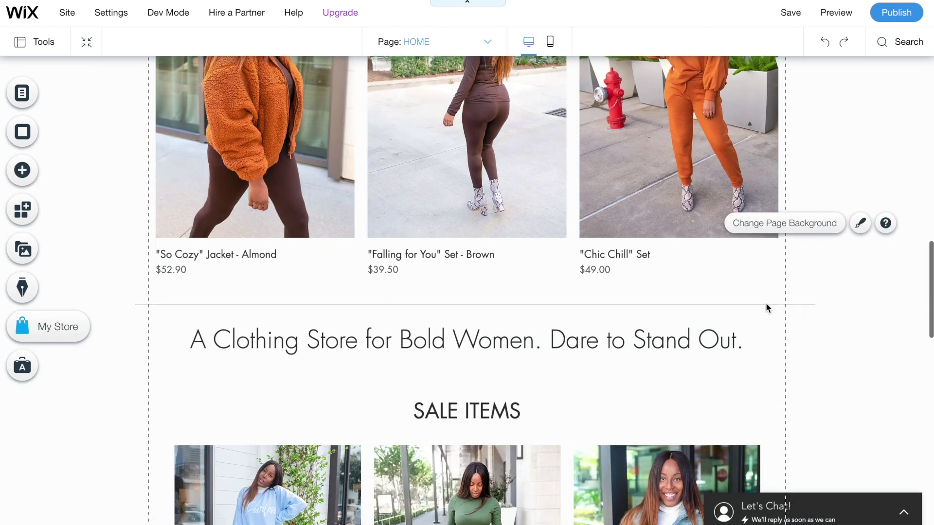
click(802, 305)
drag(816, 305, 786, 305)
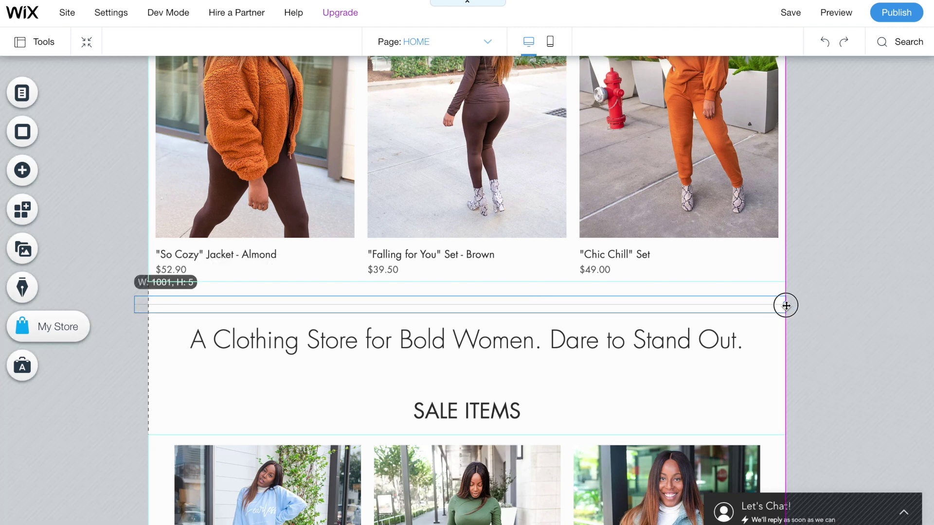
drag(135, 303, 155, 304)
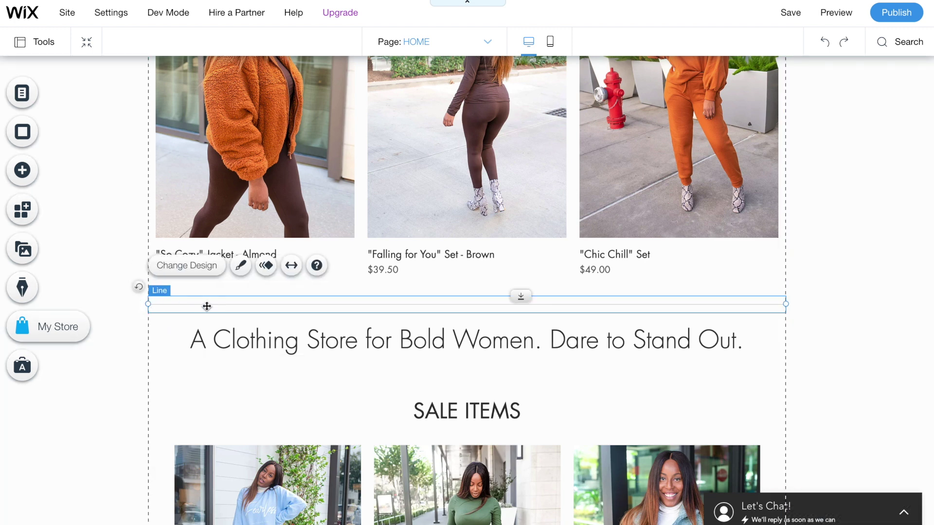
click(203, 376)
click(369, 306)
drag(369, 307, 361, 373)
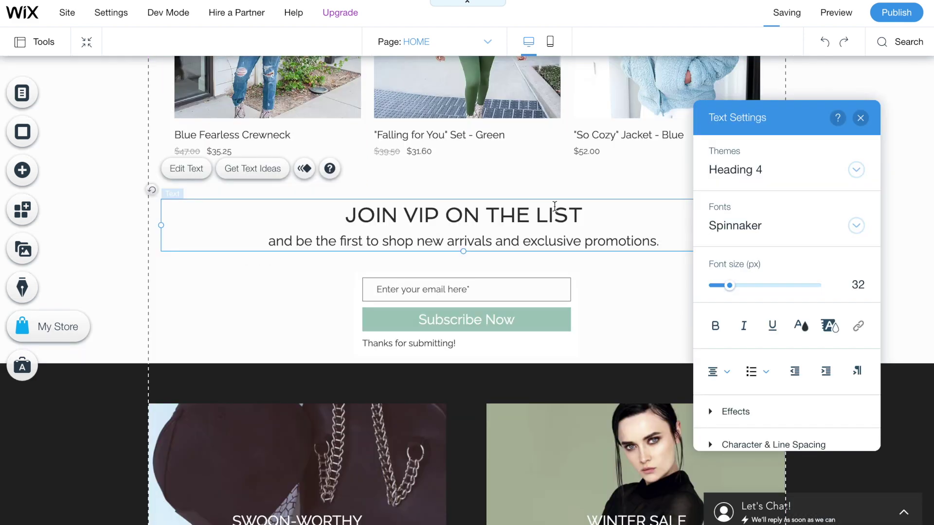
- Change the newsletter section's heading above the email form to "JOIN VIP!"
key(BackSpace)
key(BackSpace)
key(BackSpace)
key(BackSpace)
key(BackSpace)
key(BackSpace)
key(BackSpace)
key(BackSpace)
key(BackSpace)
key(BackSpace)
key(BackSpace)
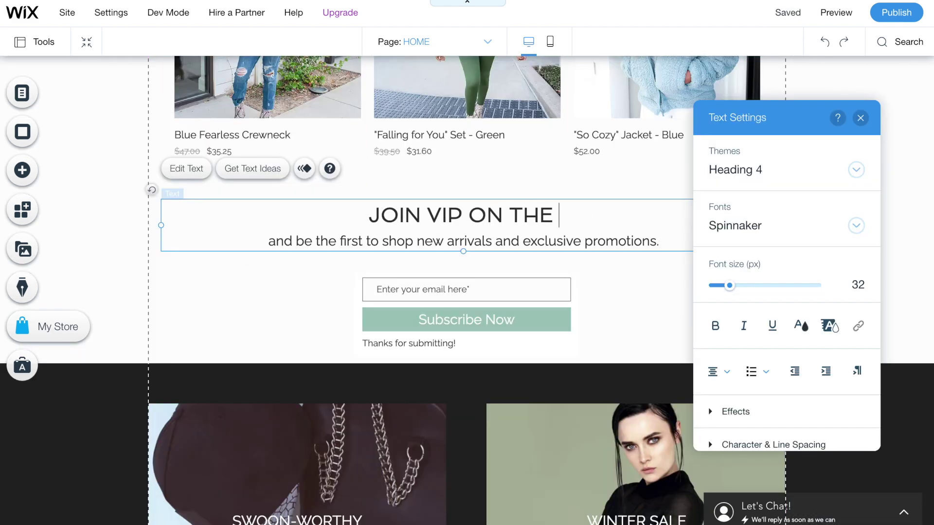
key(BackSpace)
text(!)
- Rewrite the line under the JOIN VIP! heading as "Be first to know about new arrivals and exclusive promotions."
triple_click(555, 242)
double_click(280, 241)
text(Be first to know about new arrivals and)
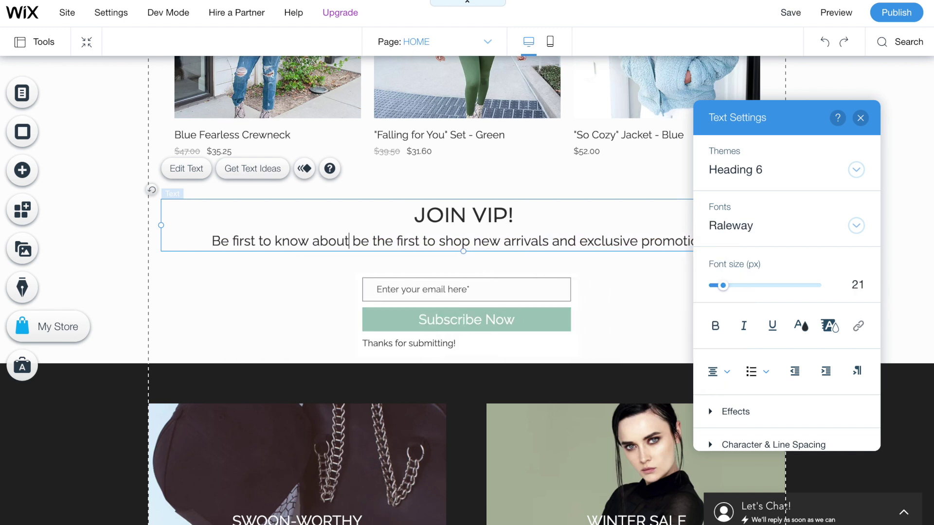
key(BackSpace)
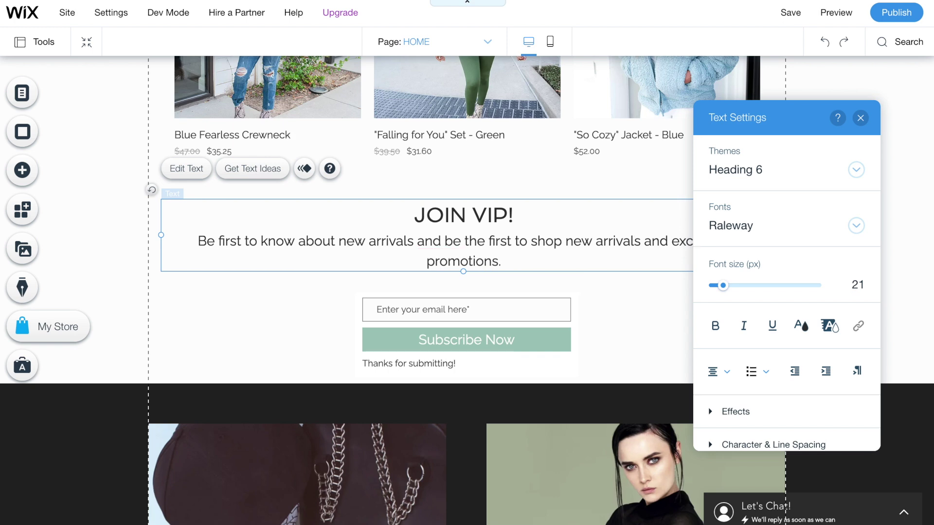
drag(445, 246, 676, 248)
key(BackSpace)
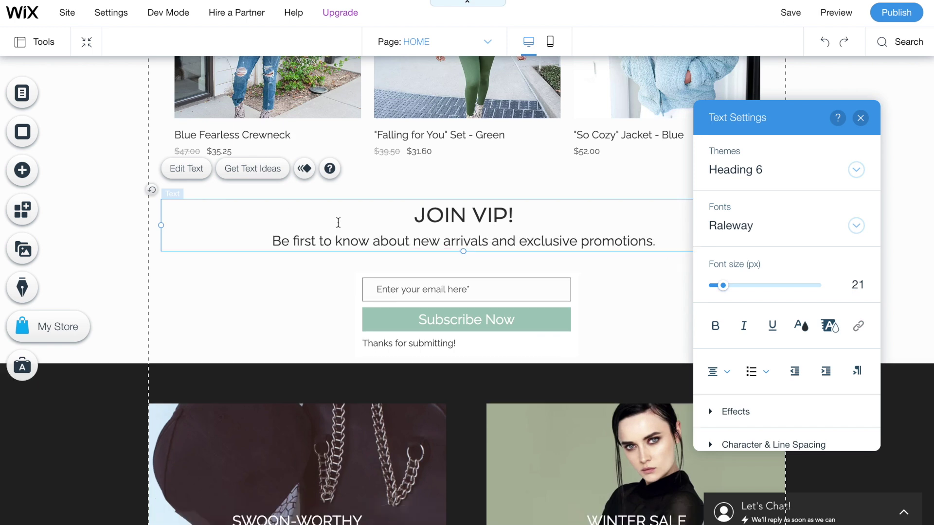
- Delete the dark strip with the ACCESSORIES and WINTER SALE banners below the subscribe form
scroll(358, 233, down, 5)
click(357, 233)
click(861, 210)
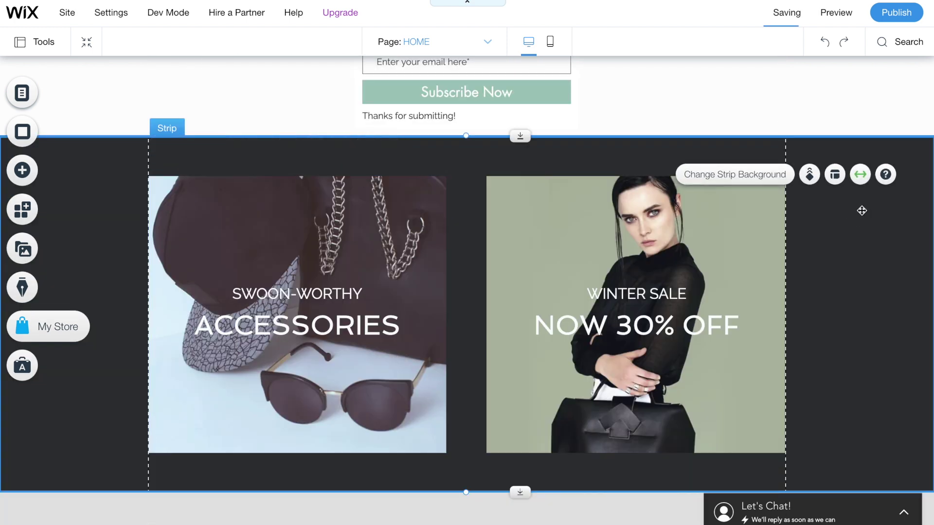
key(Delete)
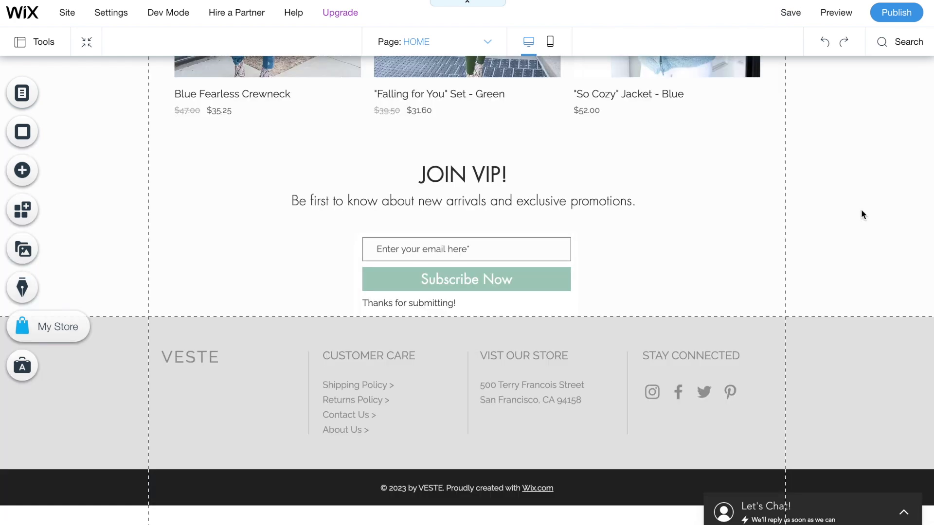
scroll(591, 270, up, 6)
scroll(590, 270, up, 10)
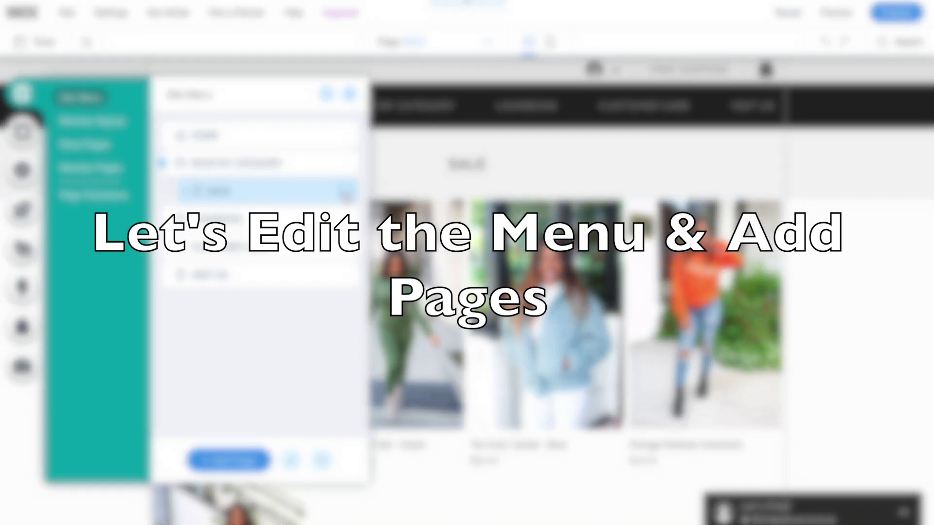
- Add a new product gallery page to the store and move its gallery slightly down, away from the header
click(23, 333)
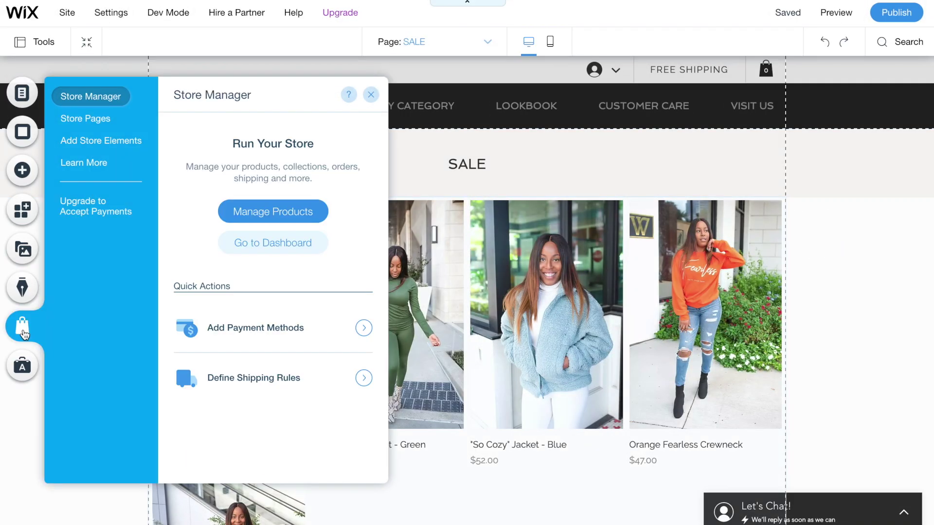
click(103, 120)
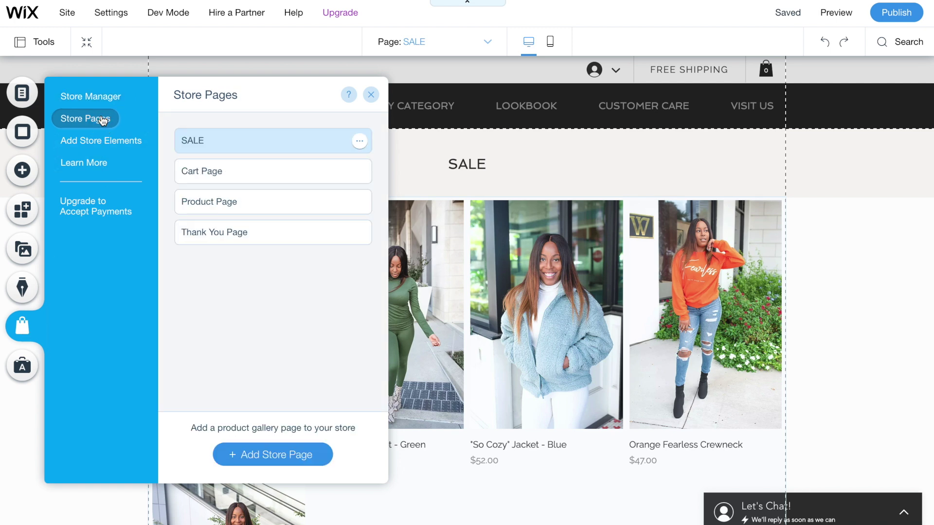
click(267, 461)
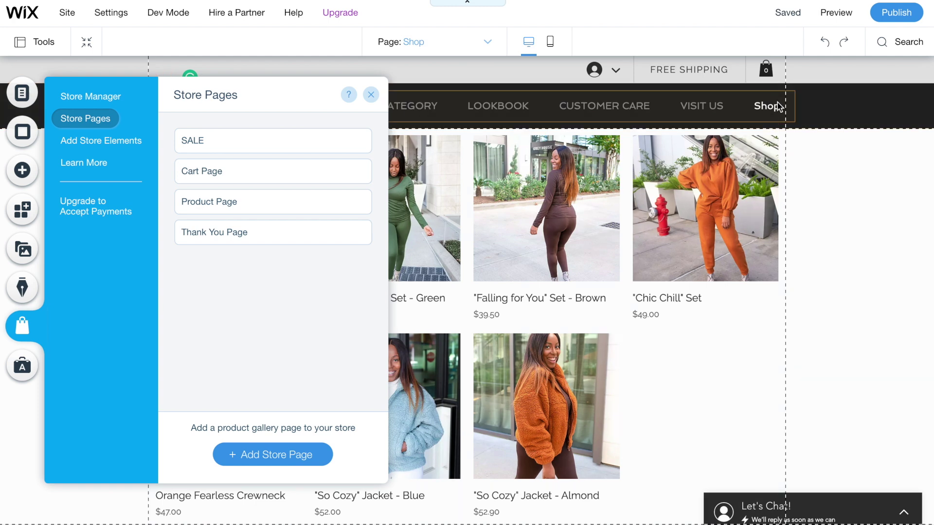
click(371, 94)
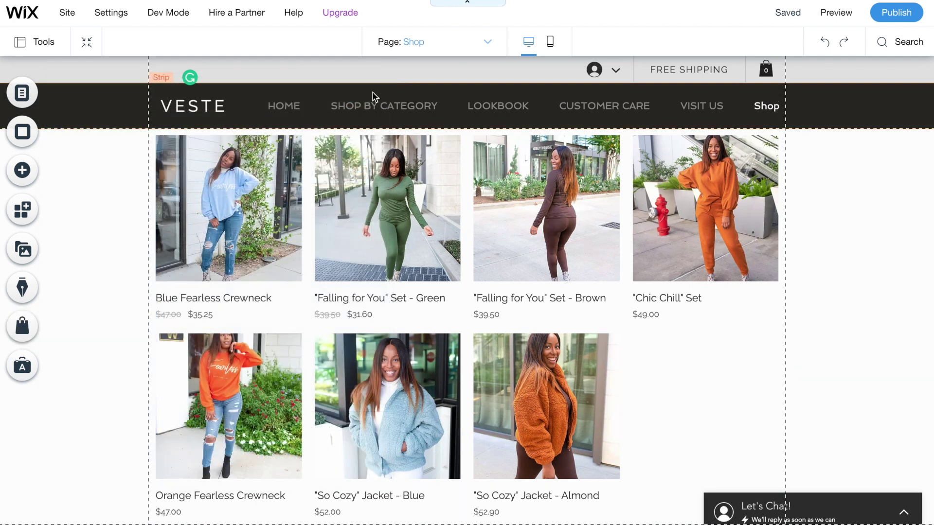
click(423, 191)
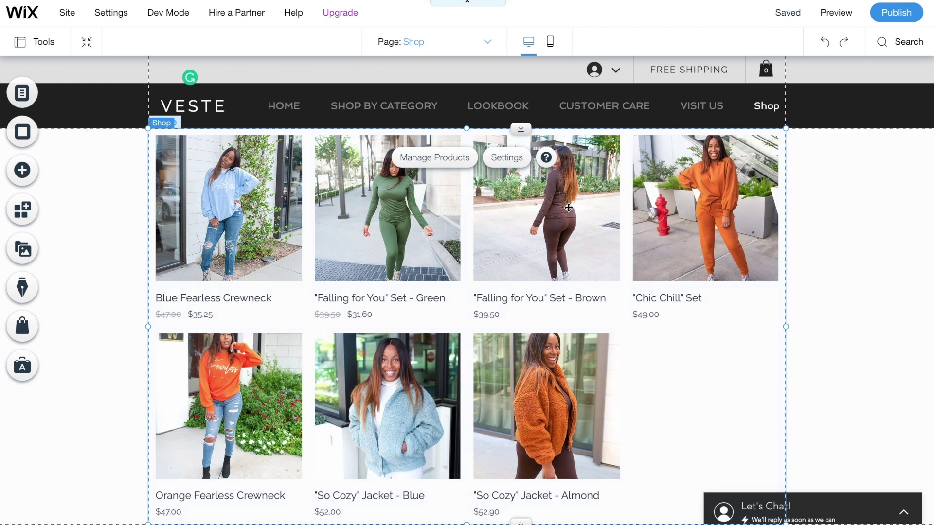
drag(557, 219, 558, 294)
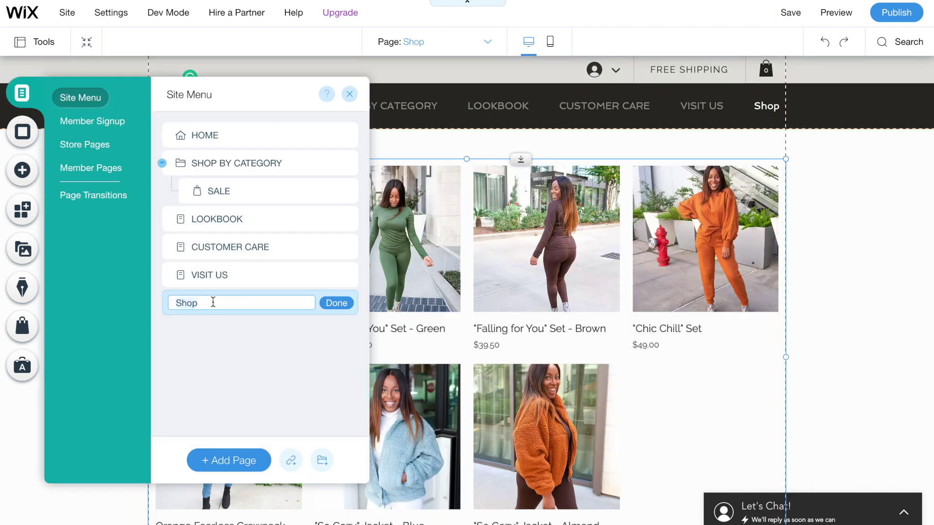
- Rename the new Shop page to SHOP ALL and nest it under SHOP BY CATEGORY, above SALE
text(s)
key(BackSpace)
text(SJ)
click(337, 303)
drag(170, 307, 183, 190)
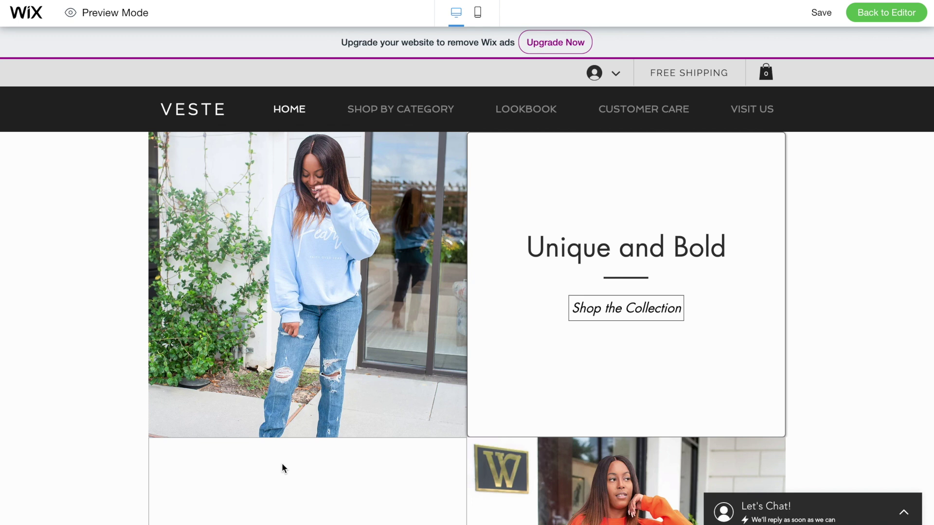
- Check the SHOP BY CATEGORY submenu in the site preview and open SHOP ALL from it
mouse_move(370, 114)
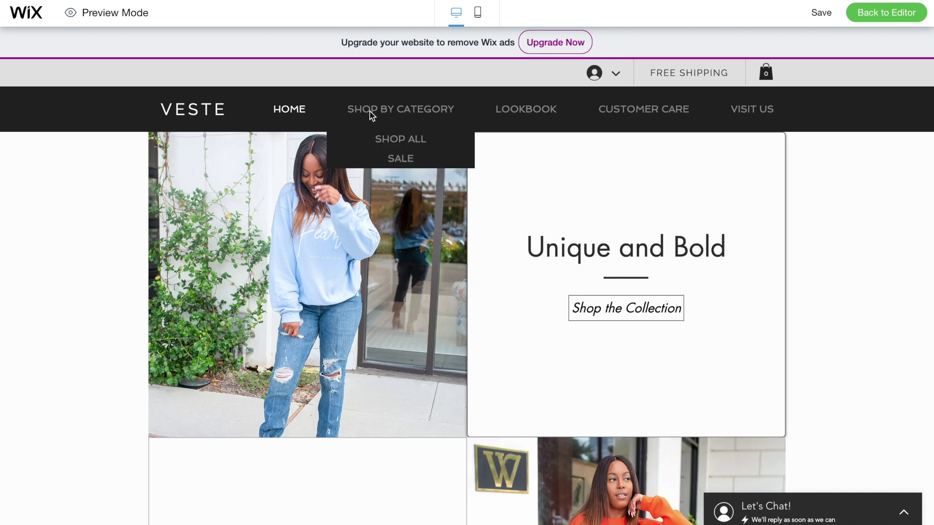
click(397, 141)
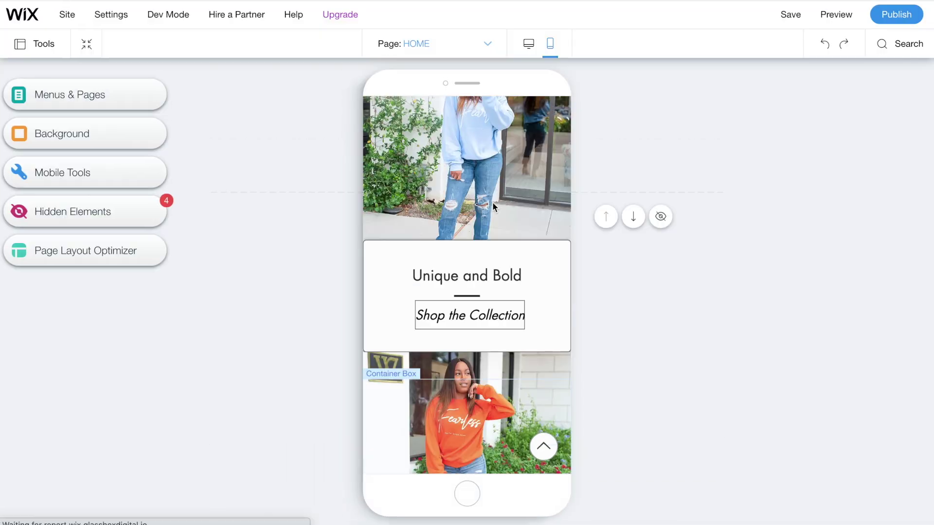
- In the home page's mobile layout, position the Unique and Bold box just below the first photo
scroll(492, 202, up, 3)
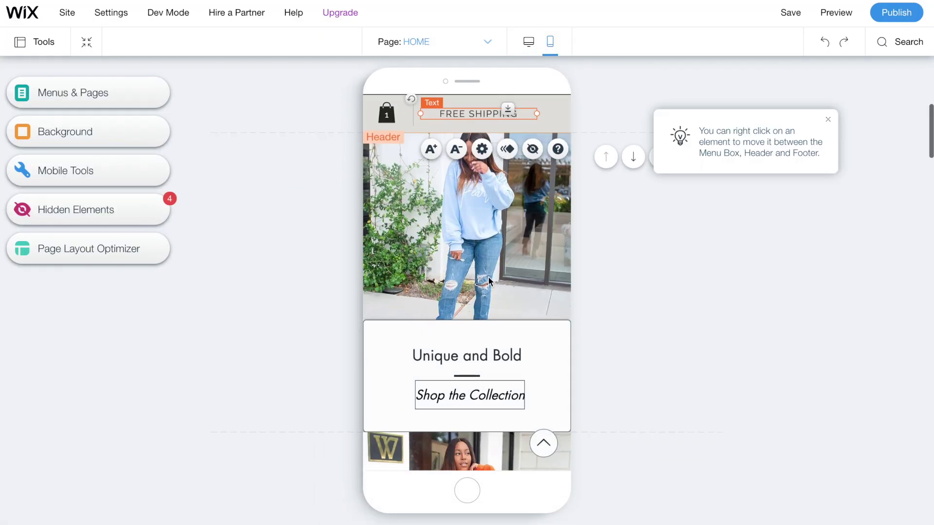
click(486, 348)
drag(487, 349, 475, 381)
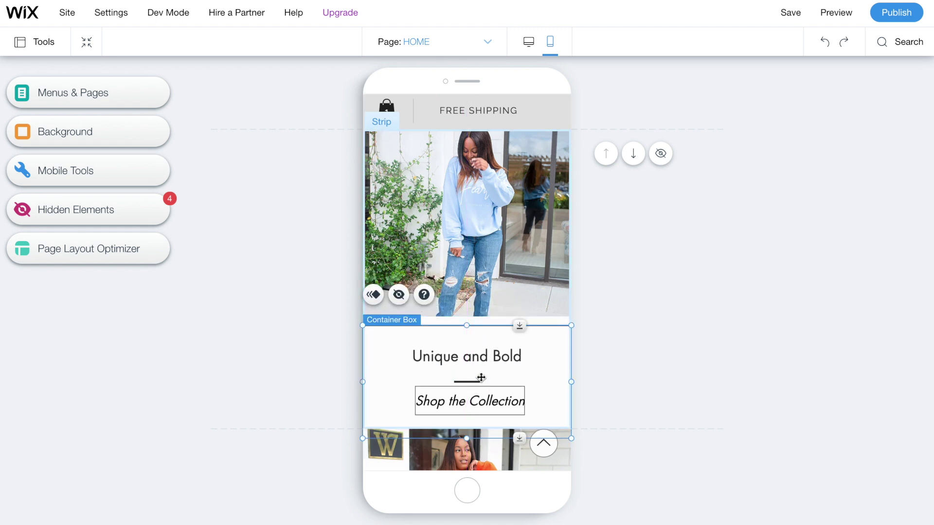
drag(543, 370, 543, 364)
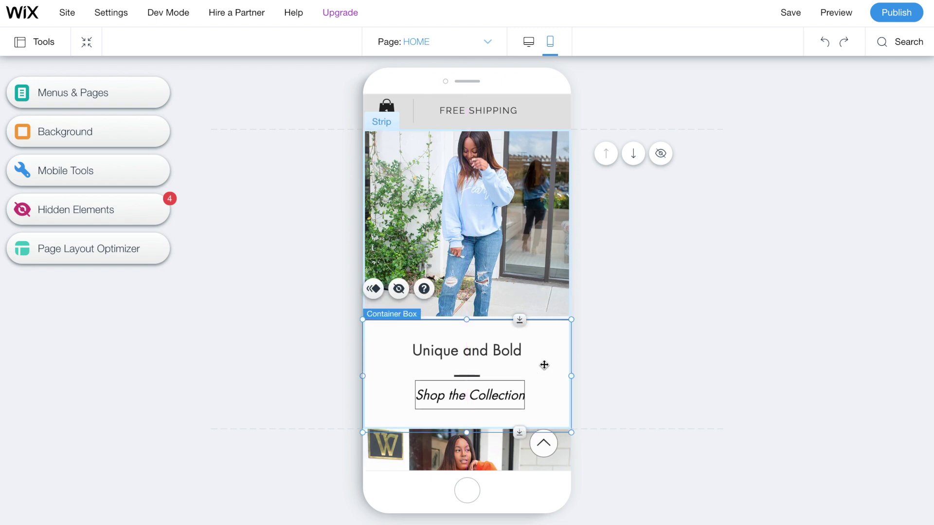
- Move the short line and the Unique and Bold heading slightly higher inside their box
click(465, 374)
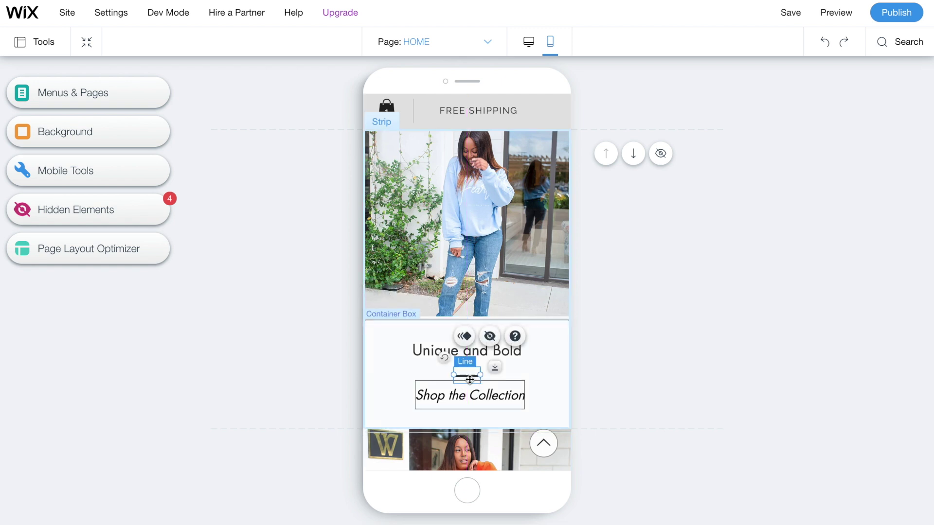
drag(465, 374, 450, 352)
click(440, 350)
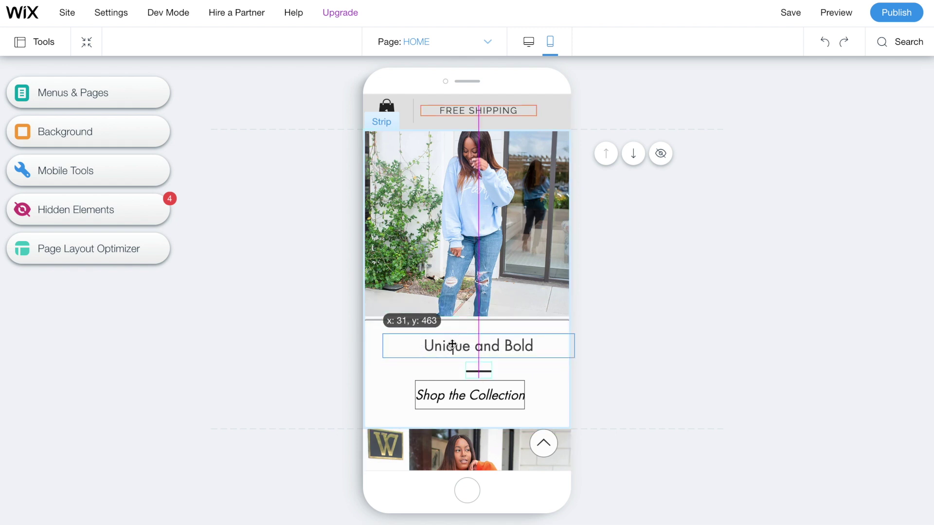
- Reduce the text size of the Shop the Collection button and shrink its frame to fit
click(509, 400)
click(450, 349)
drag(524, 395, 488, 397)
click(538, 398)
scroll(539, 401, down, 3)
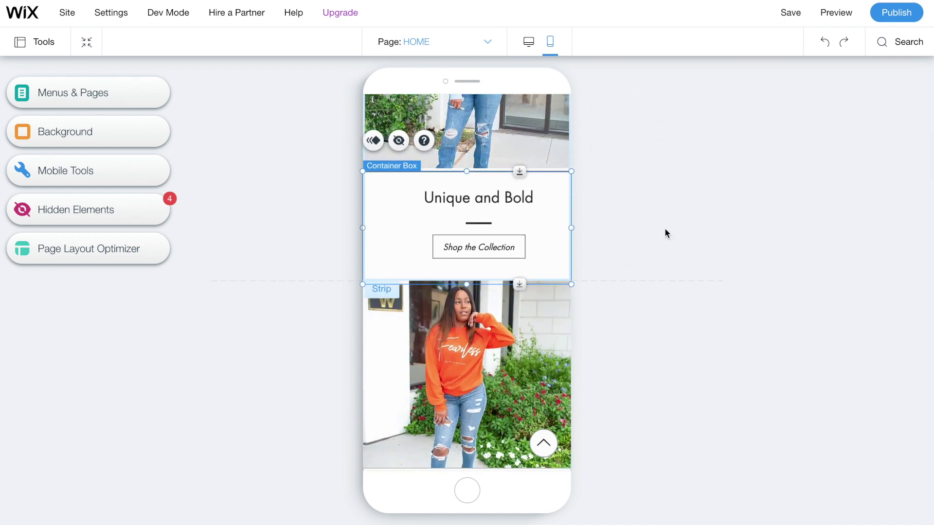
- Centre the Unique and Bold heading, the line and the Shop the Collection button horizontally in their box
scroll(665, 228, up, 3)
scroll(498, 325, down, 1)
drag(498, 325, 471, 382)
click(521, 381)
click(536, 387)
- Move the #1 Lounge Sweater box and its contents up toward the photo, and reduce the Shop Now button's text size
scroll(535, 386, down, 7)
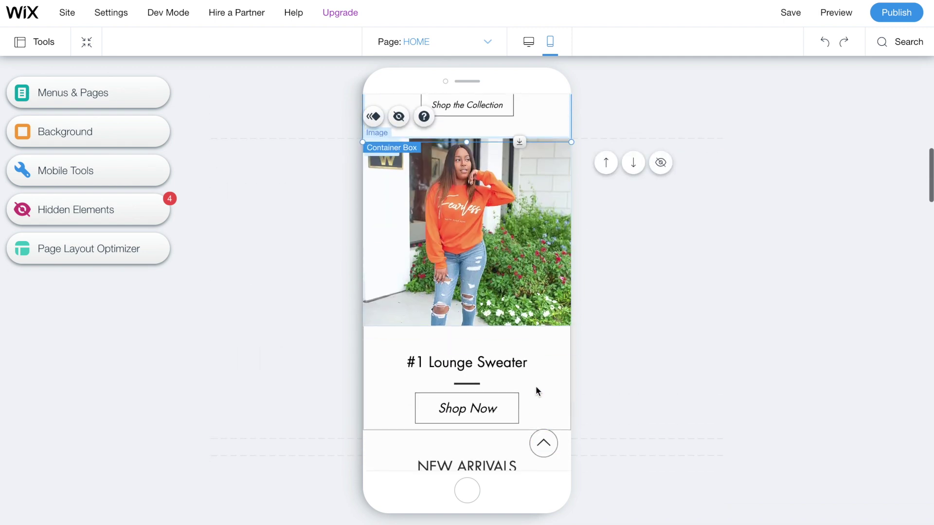
click(512, 312)
drag(513, 312, 509, 300)
drag(469, 336, 469, 322)
drag(480, 357, 482, 348)
- Shrink the Shop Now button's frame to match the style of the Shop the Collection button
scroll(450, 307, up, 3)
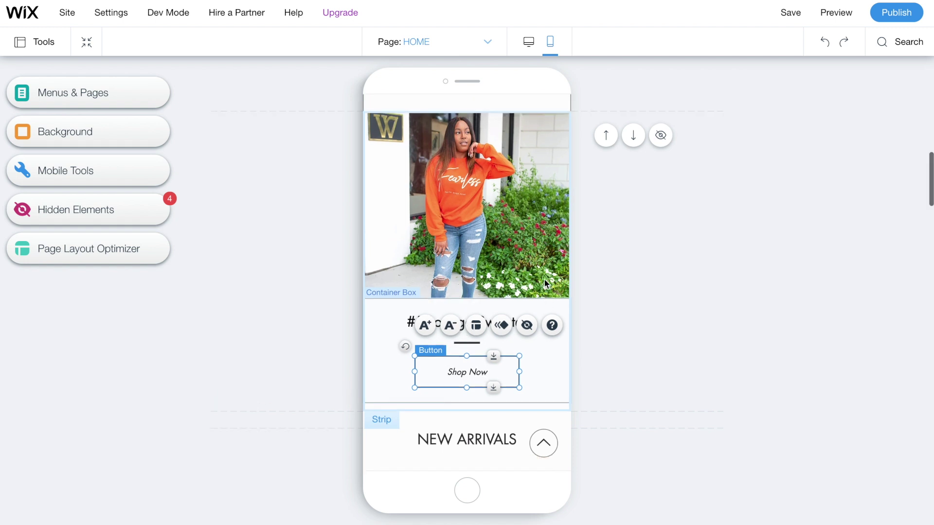
click(479, 189)
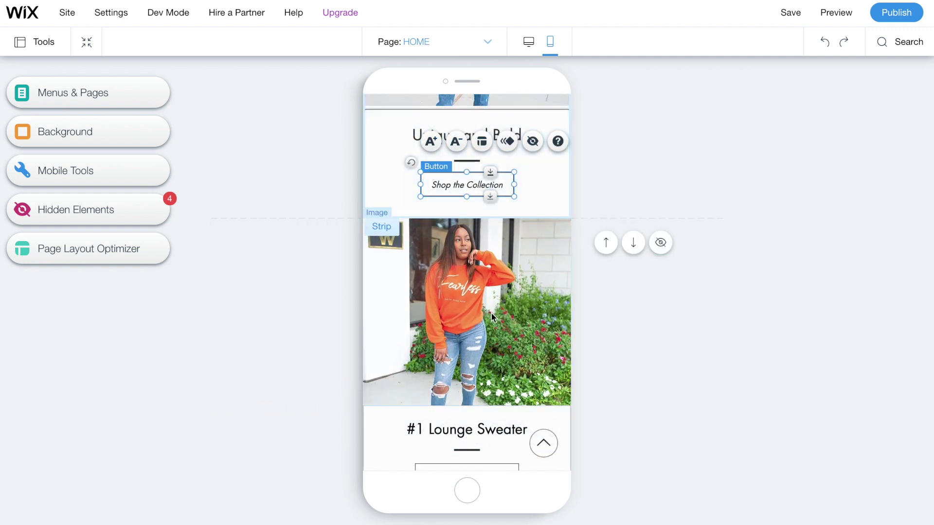
scroll(491, 313, down, 2)
click(508, 389)
drag(518, 413, 494, 393)
scroll(535, 398, down, 5)
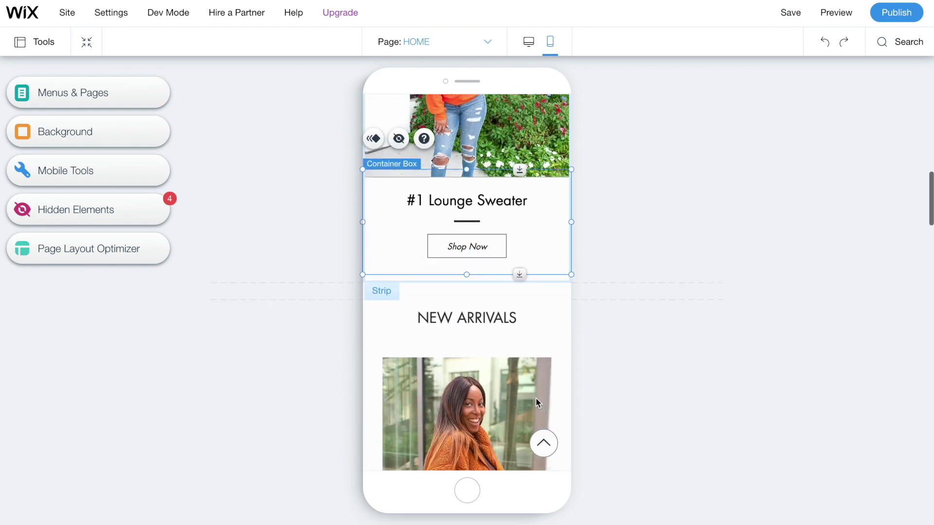
- Move the JOIN VIP! text block above the email subscribe form in the mobile layout
scroll(649, 357, down, 10)
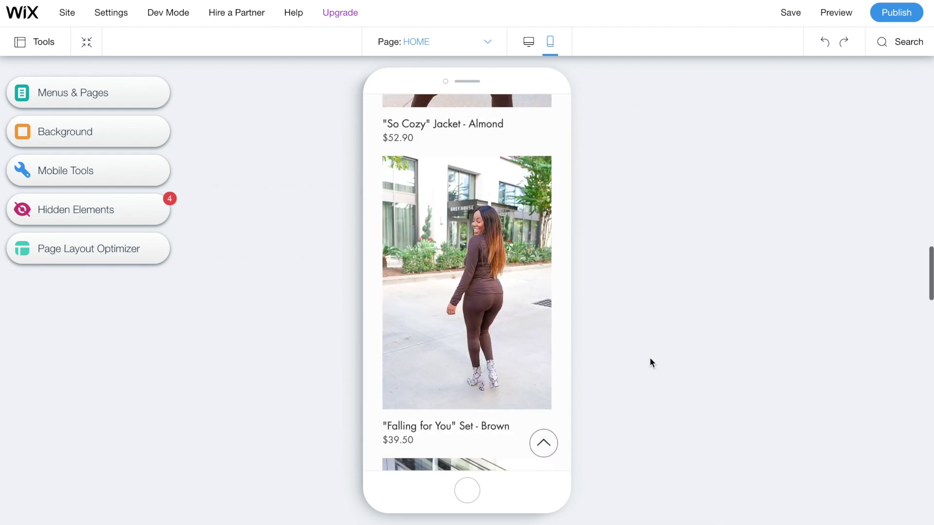
click(460, 322)
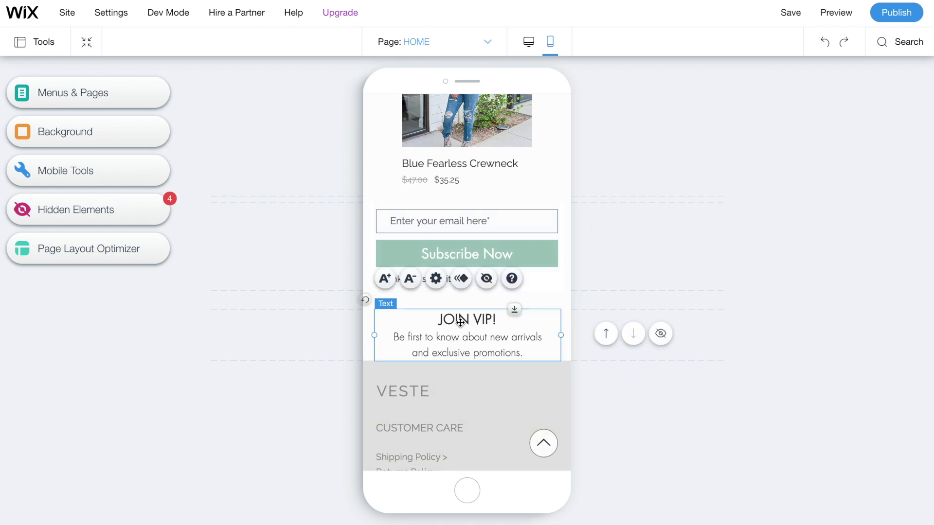
click(606, 333)
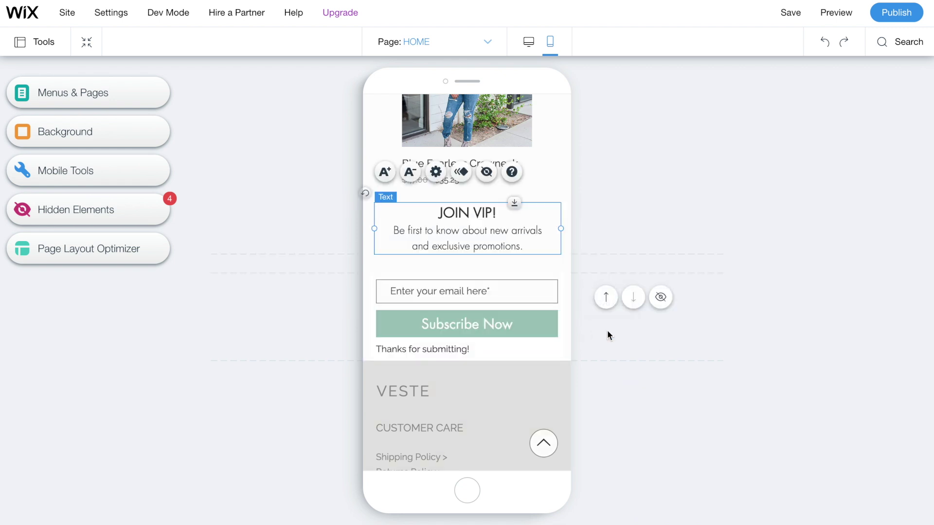
- Preview the mobile site, checking its navigation menu and the full length of the page
click(836, 13)
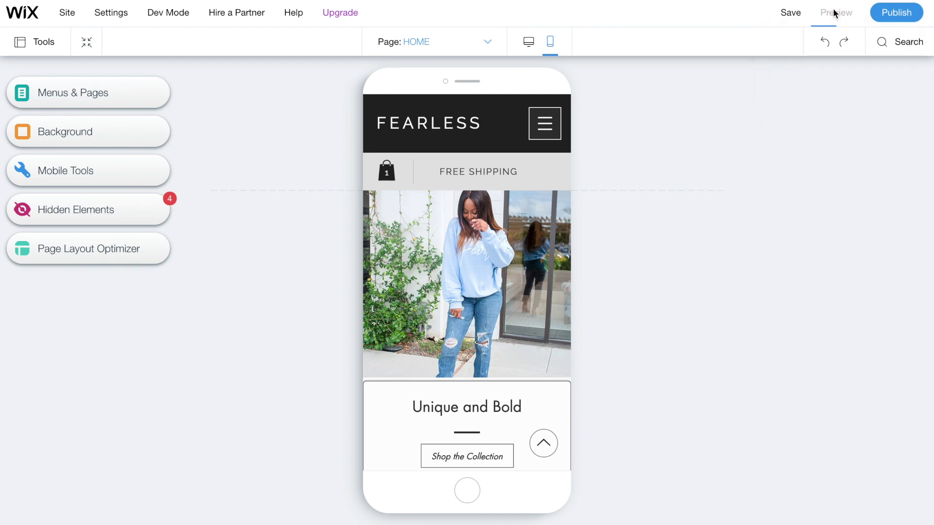
click(545, 93)
click(510, 213)
click(509, 213)
click(545, 93)
scroll(509, 225, down, 5)
scroll(509, 225, down, 10)
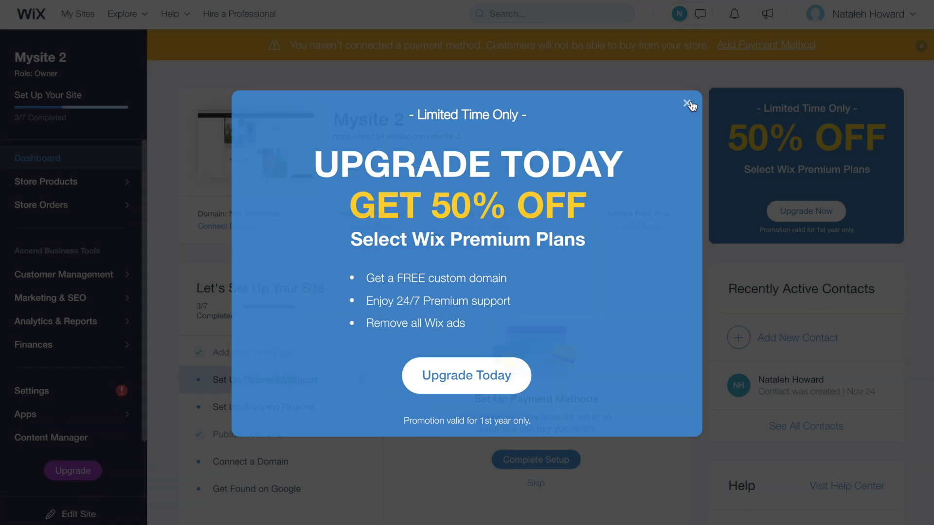
- Dismiss the upgrade offer, open the store's shipping regions setup and turn off the International region
click(688, 104)
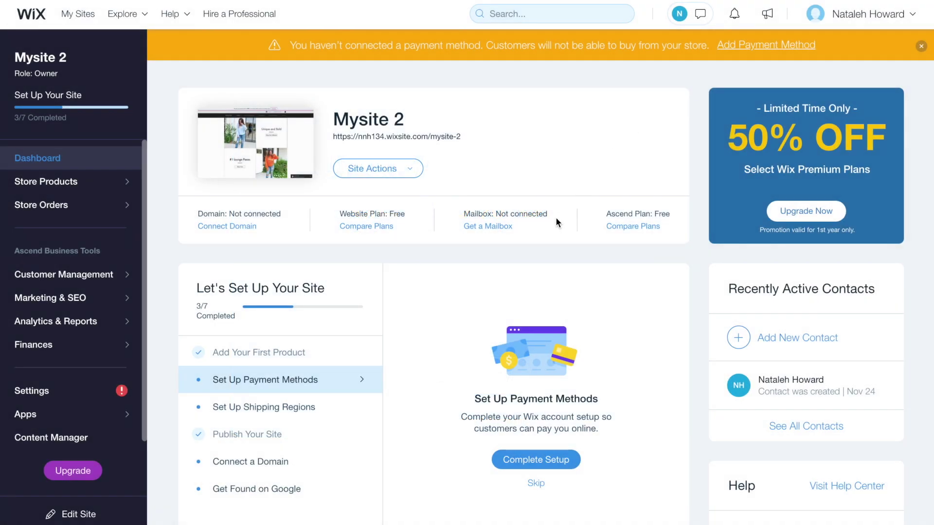
scroll(521, 223, down, 1)
click(255, 373)
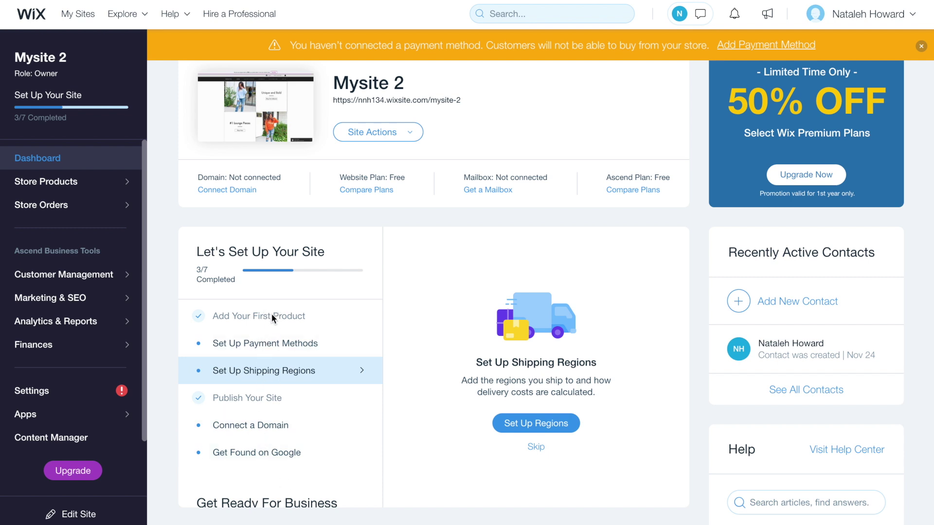
click(535, 423)
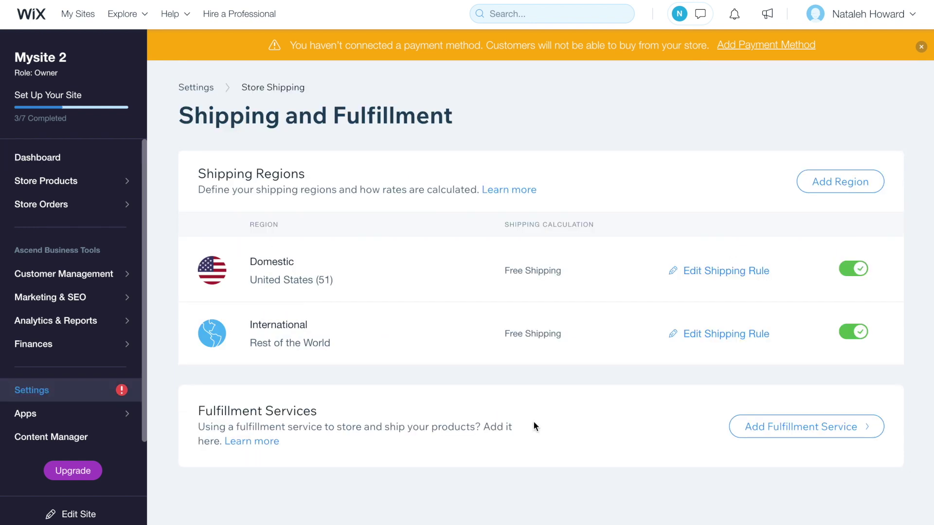
click(859, 333)
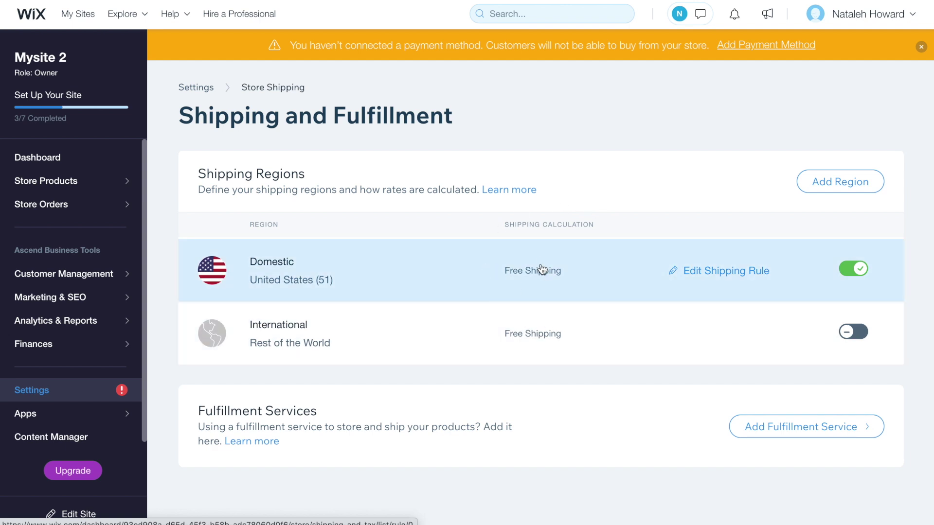
- Set the Domestic region's shipping calculation to Rate by Weight
click(680, 273)
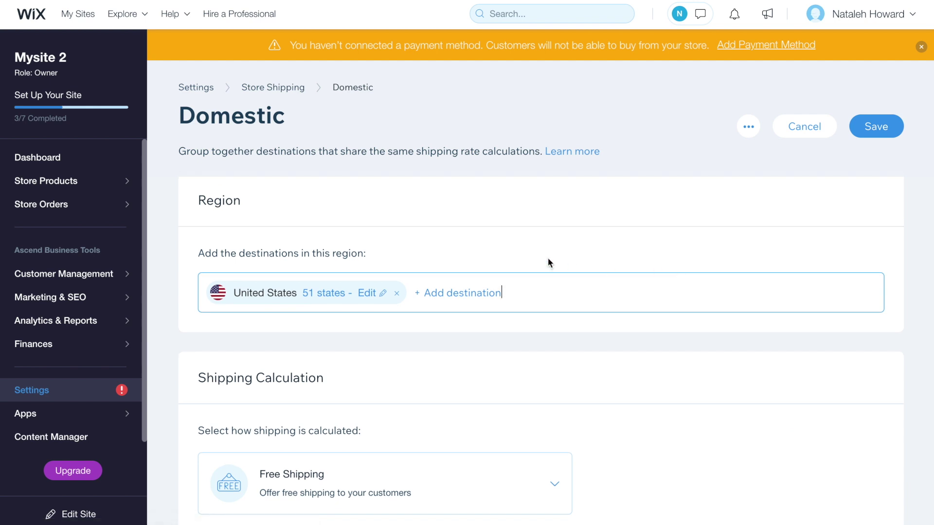
scroll(549, 251, down, 2)
scroll(548, 253, down, 4)
click(508, 238)
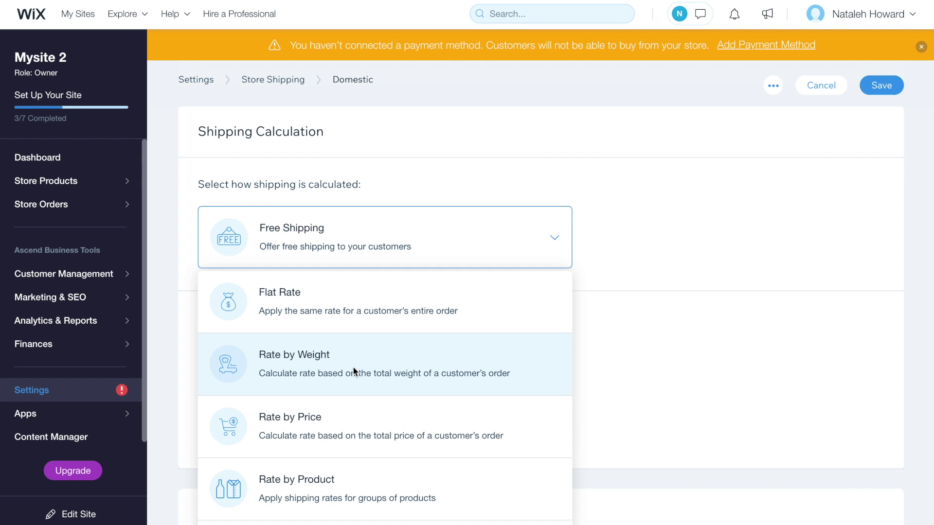
click(258, 363)
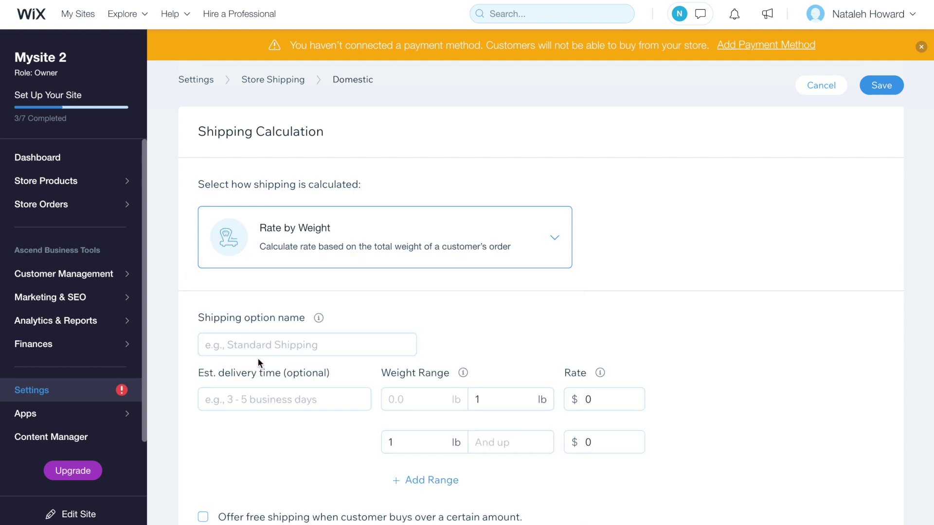
- Fill in the Domestic shipping option as Standard Shipping, 3-5 business days, at $5 for orders up to 1 lb
scroll(258, 362, down, 1)
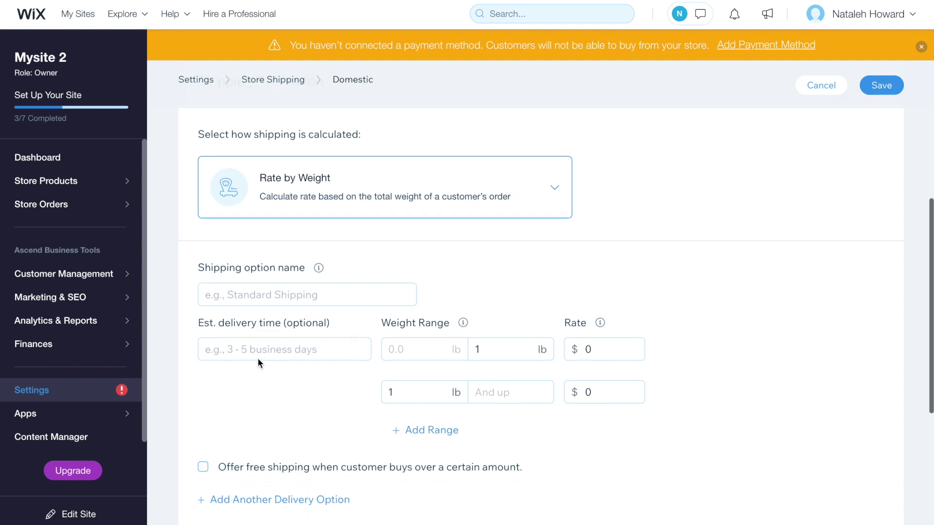
click(260, 292)
text(Standard Shipping)
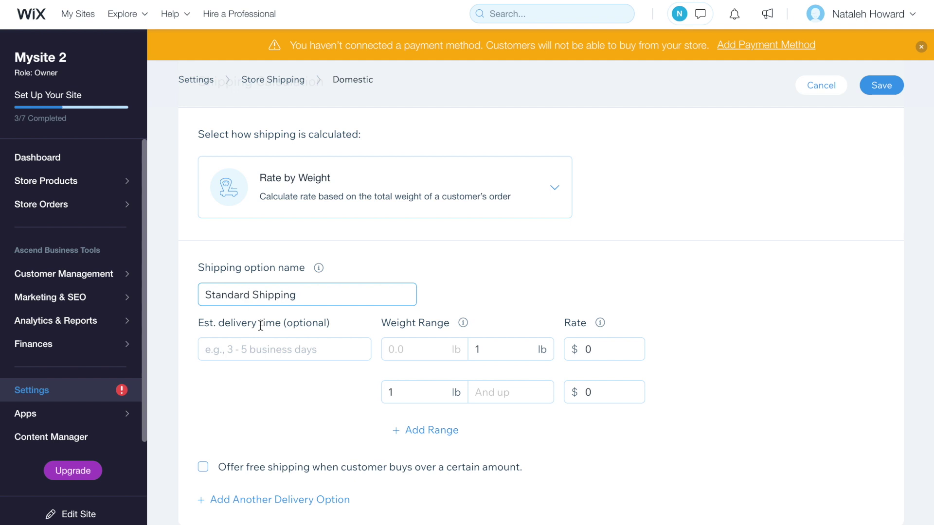
click(267, 357)
text(3-5 business days)
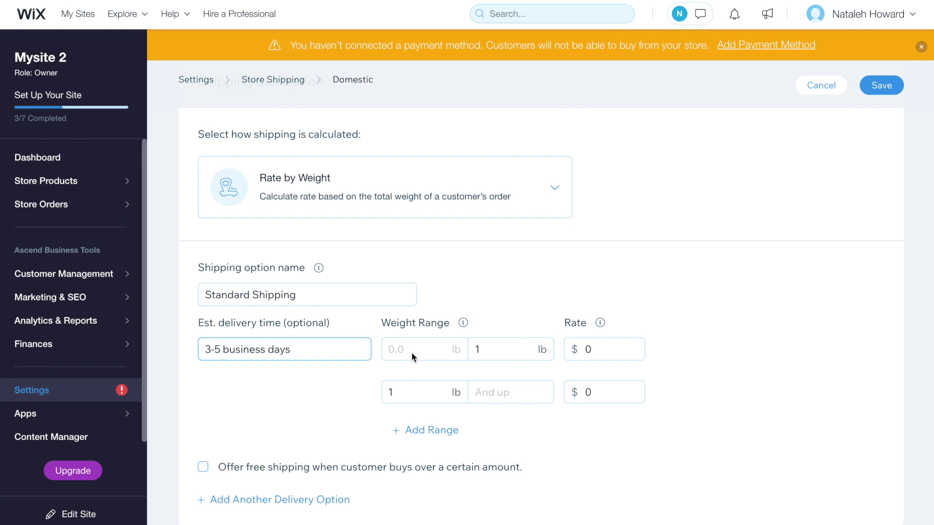
click(617, 342)
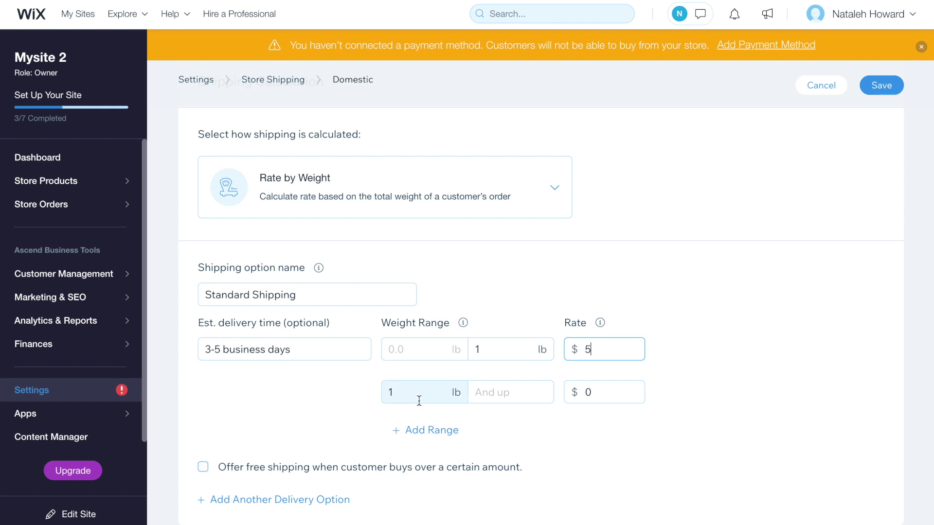
- Set the shipping rate for orders above 1 lb to $8, offer free shipping over $100, and save the Domestic rule
click(608, 392)
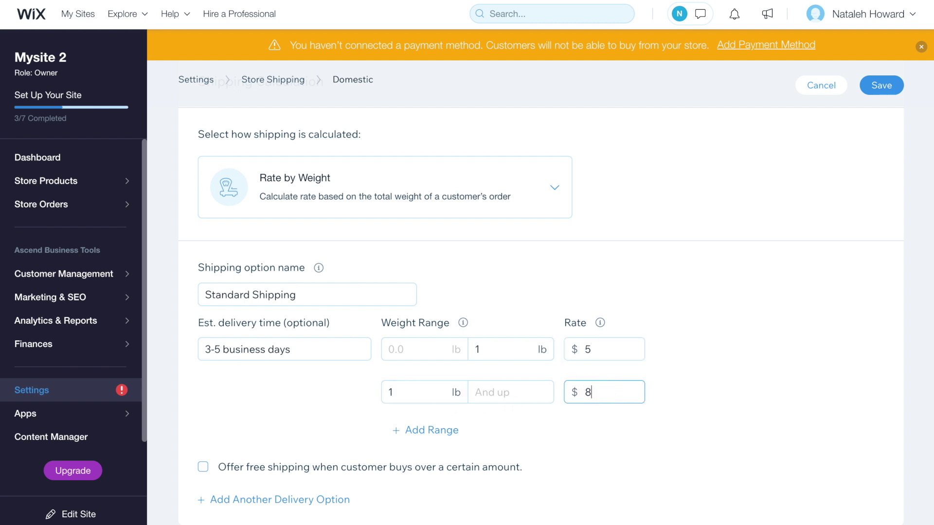
click(673, 384)
scroll(673, 383, down, 2)
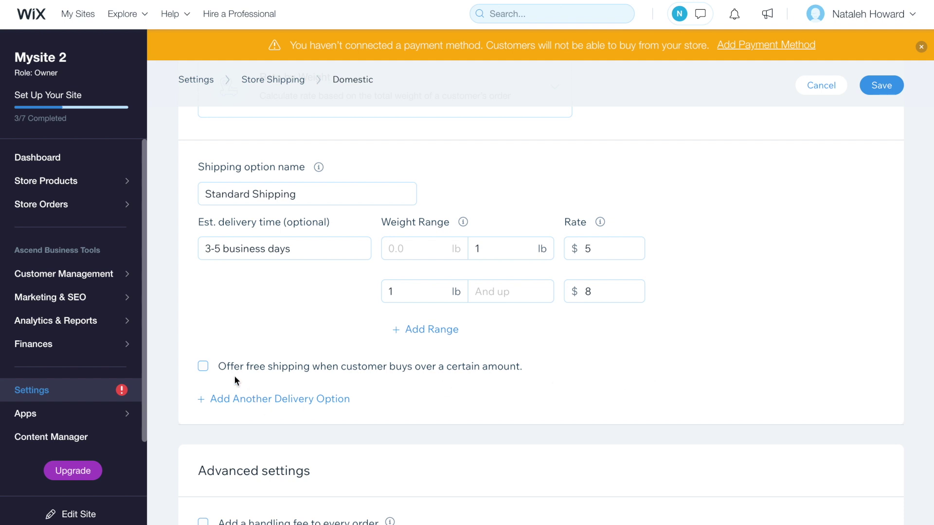
click(202, 366)
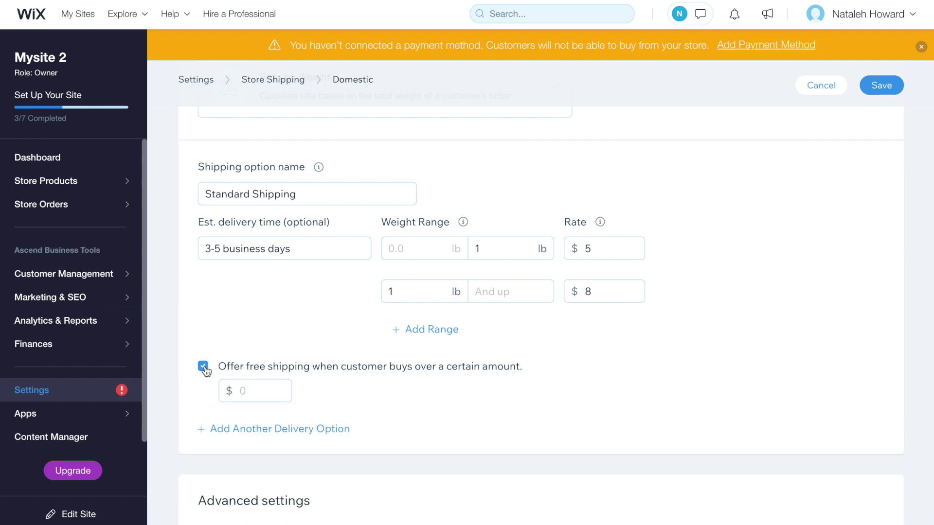
click(271, 382)
text(100)
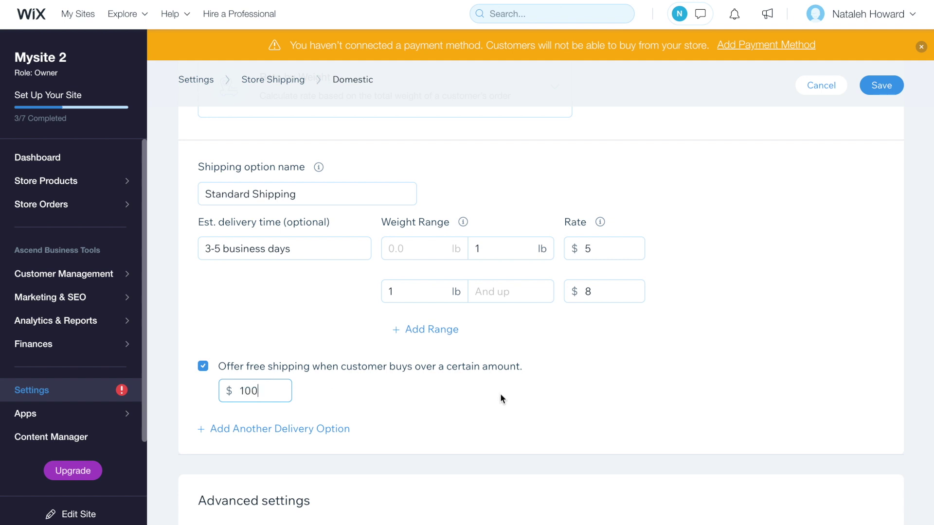
click(884, 86)
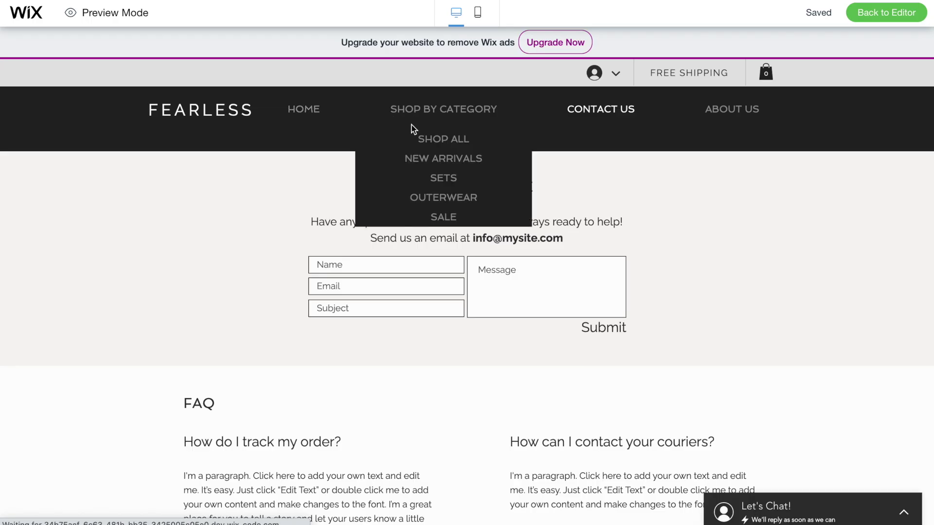
- In the site preview, open the "So Cozy" Jacket - Almond from New Arrivals and add it in size Small to the cart
click(435, 159)
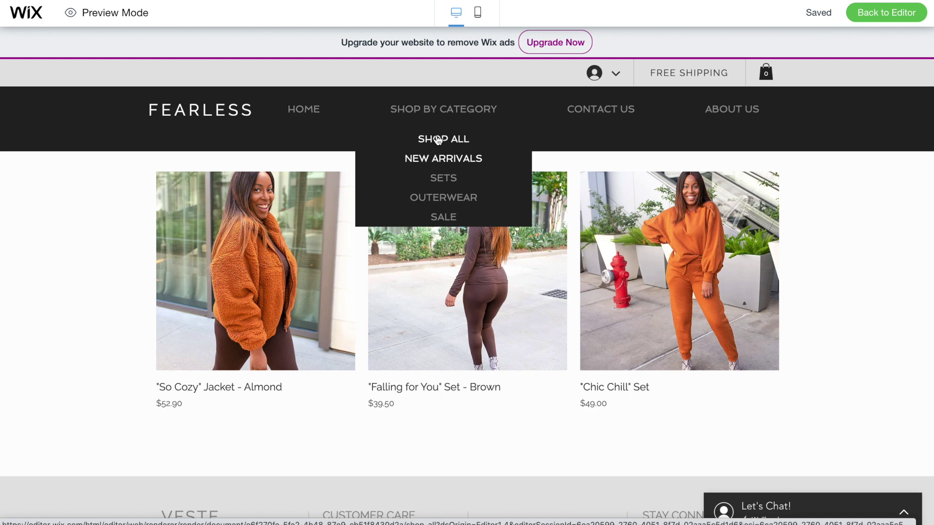
click(235, 253)
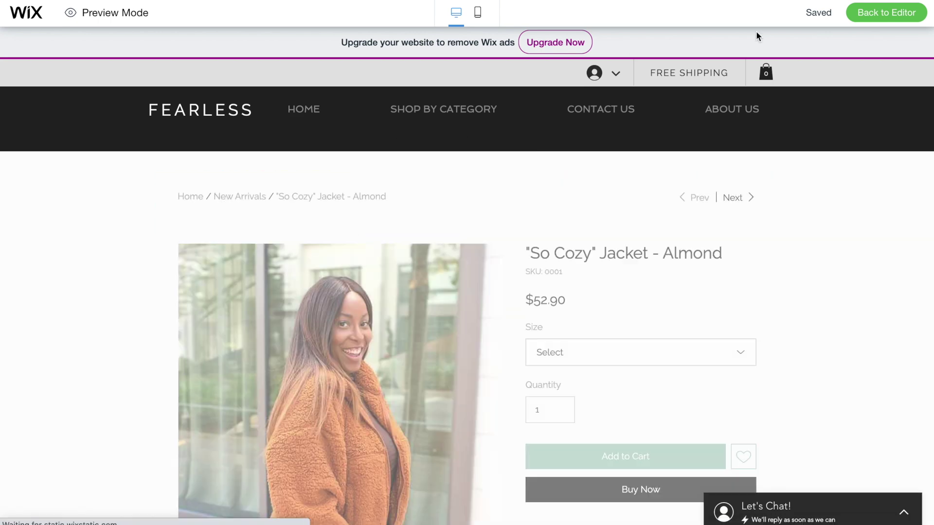
click(605, 359)
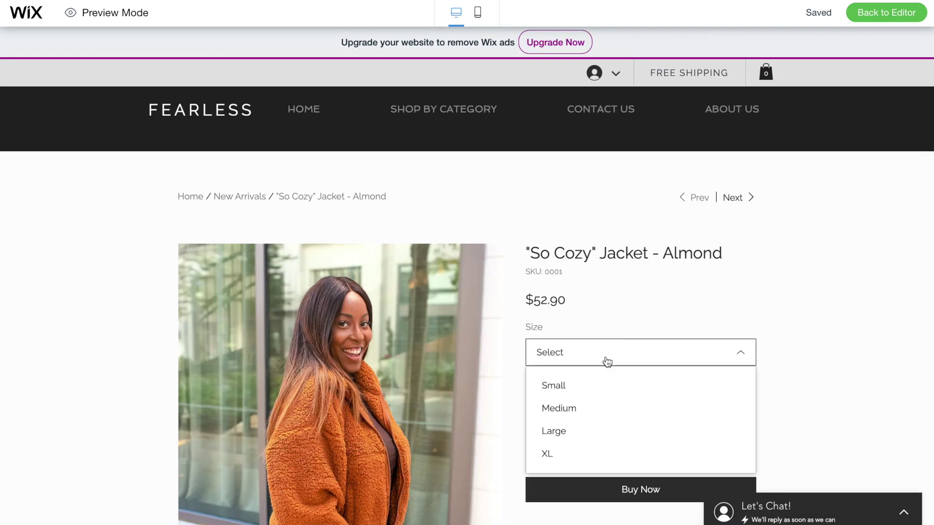
click(559, 387)
scroll(754, 292, down, 2)
click(646, 378)
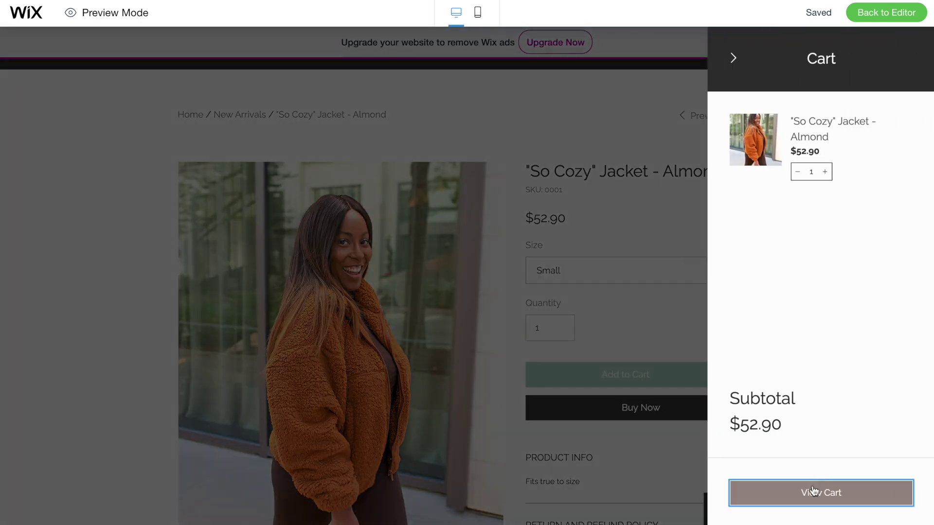
- View the full cart and check its shipping charge with the jacket quantity raised to 2, restoring the quantity to 1
click(813, 491)
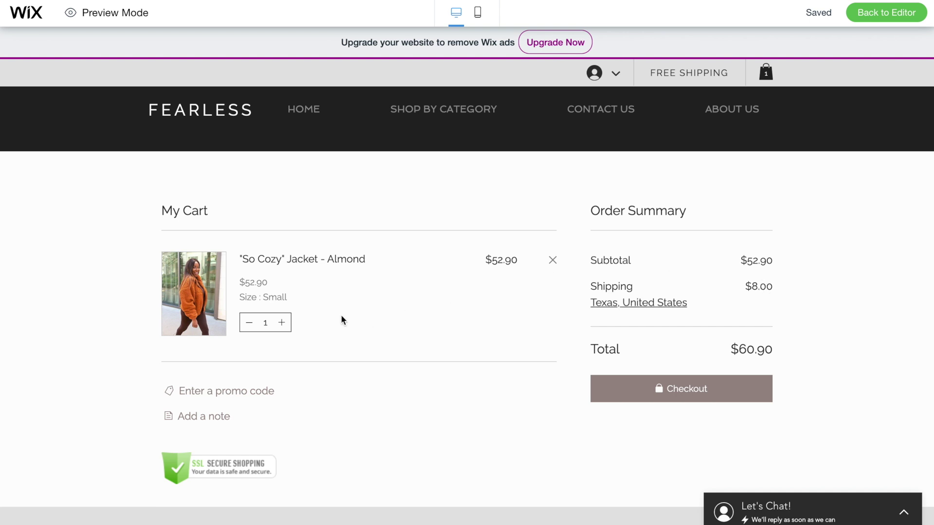
click(282, 323)
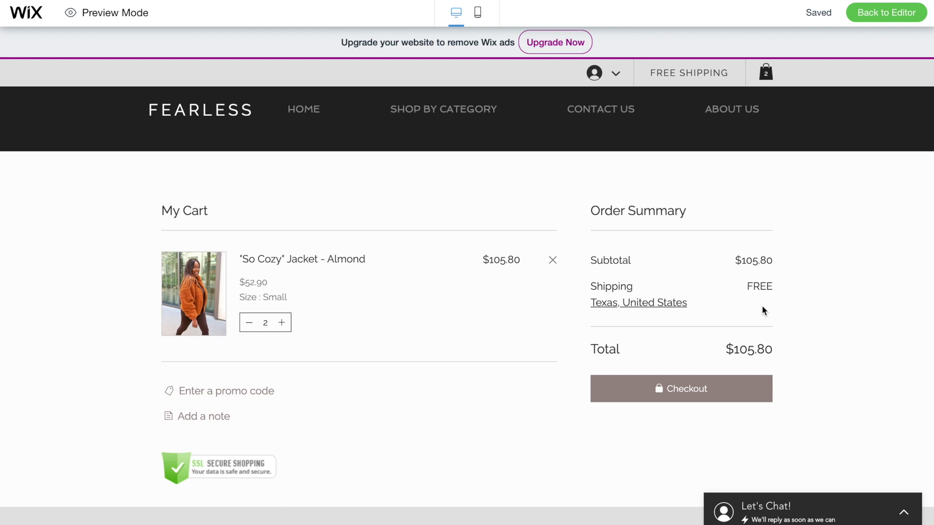
click(249, 323)
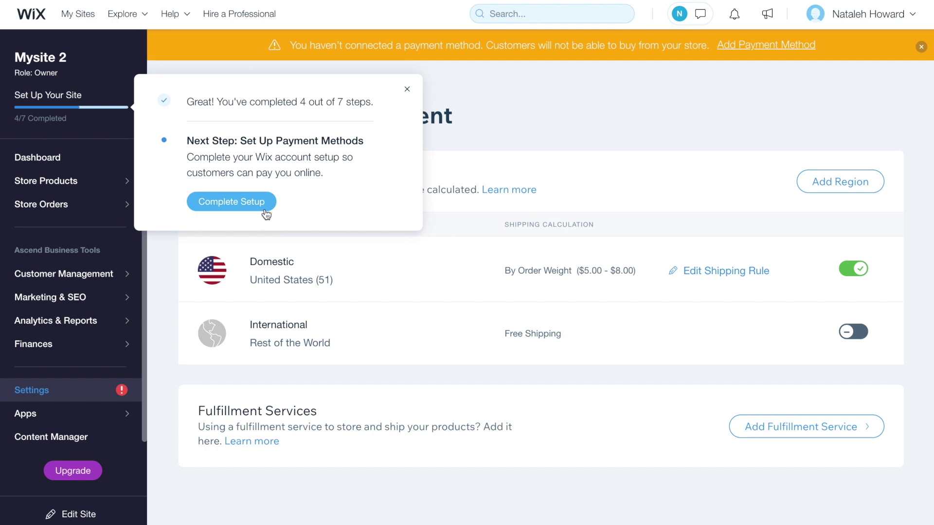
- Open the payment methods setup, add Afterpay to the selected card and PayPal options, and connect them
click(234, 205)
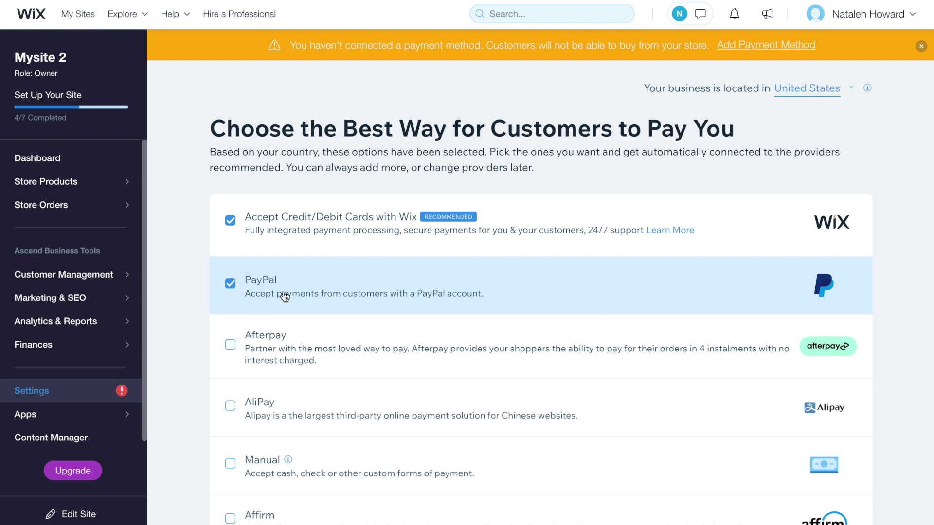
scroll(334, 372, down, 5)
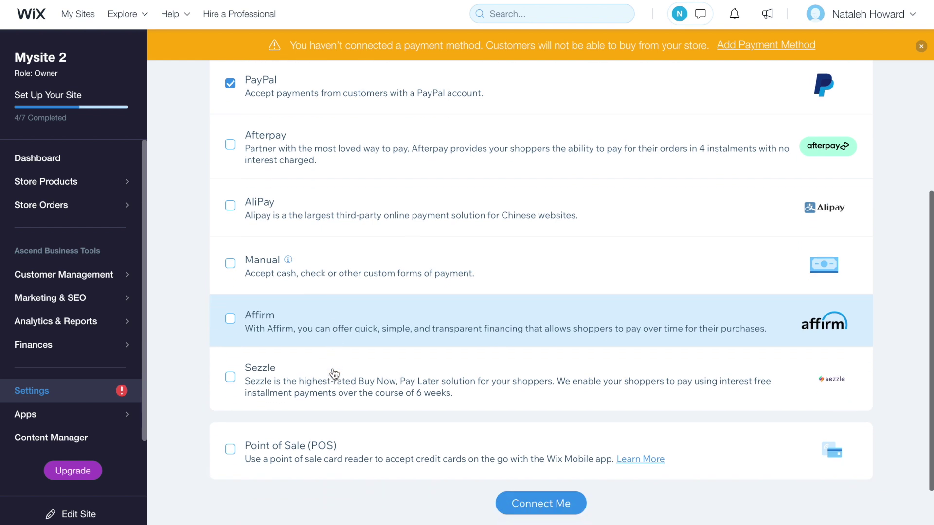
scroll(333, 374, up, 4)
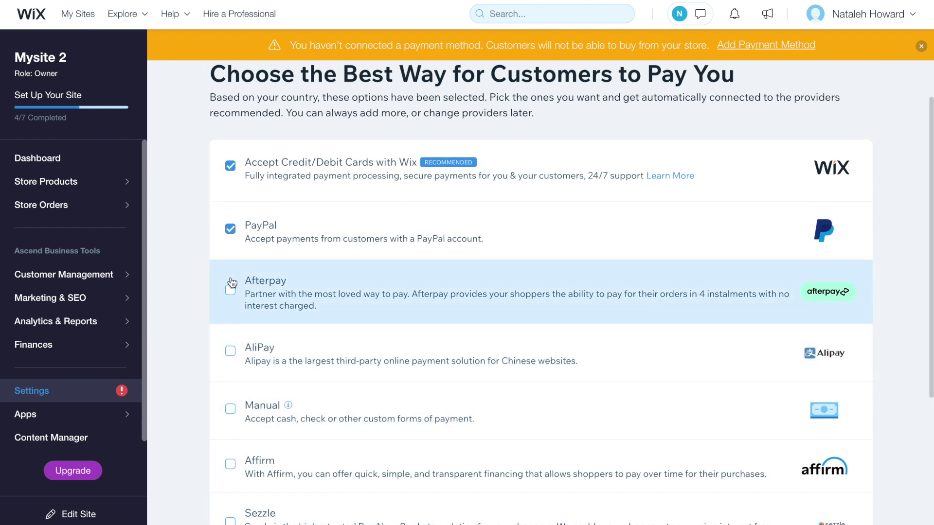
click(230, 293)
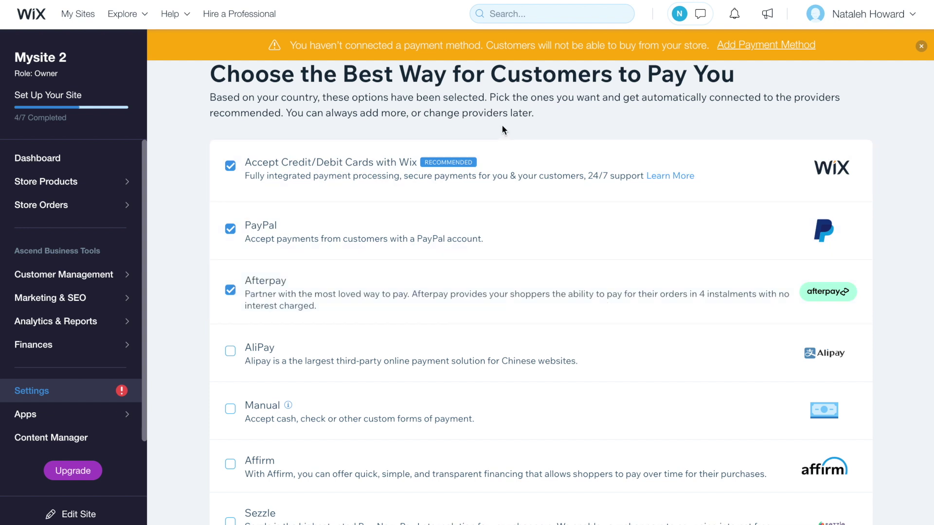
scroll(511, 289, down, 4)
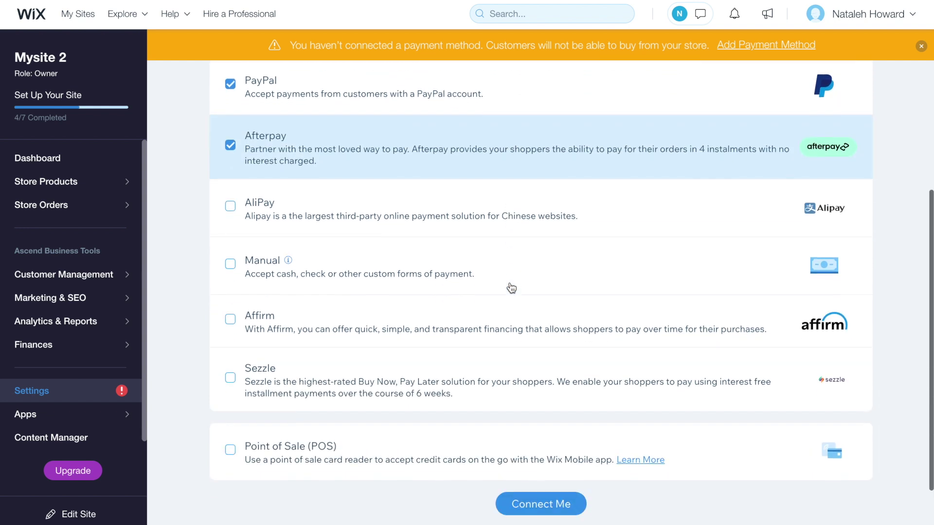
click(544, 450)
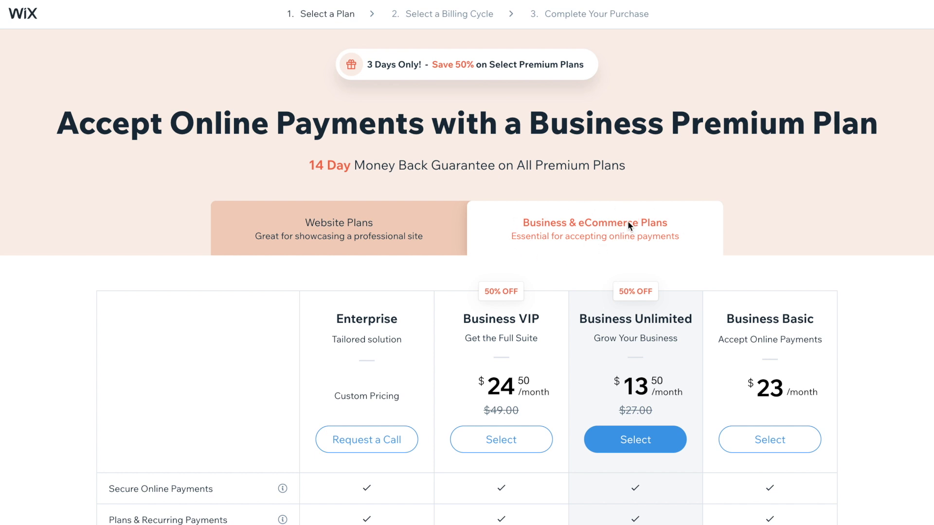
- Compare the features of the Business & eCommerce plans and select the Business Unlimited plan
scroll(632, 363, down, 2)
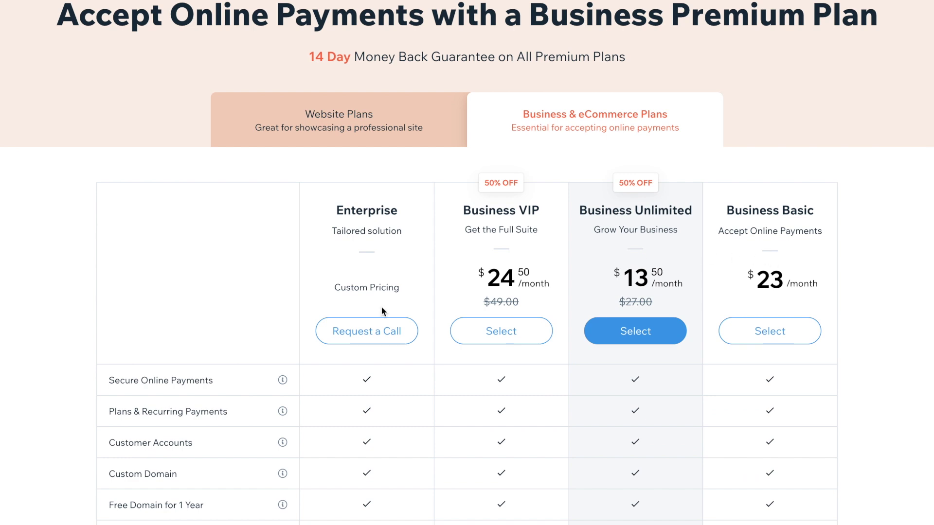
scroll(623, 389, down, 10)
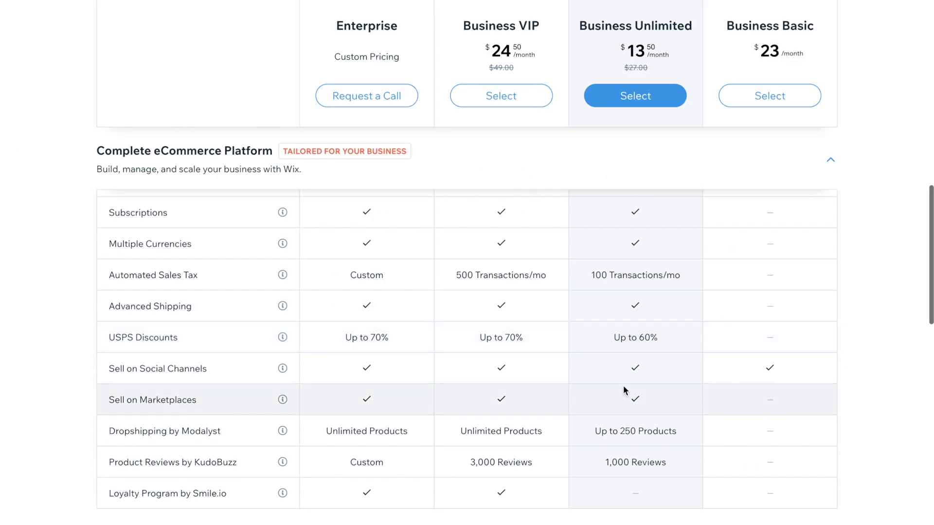
scroll(623, 391, up, 10)
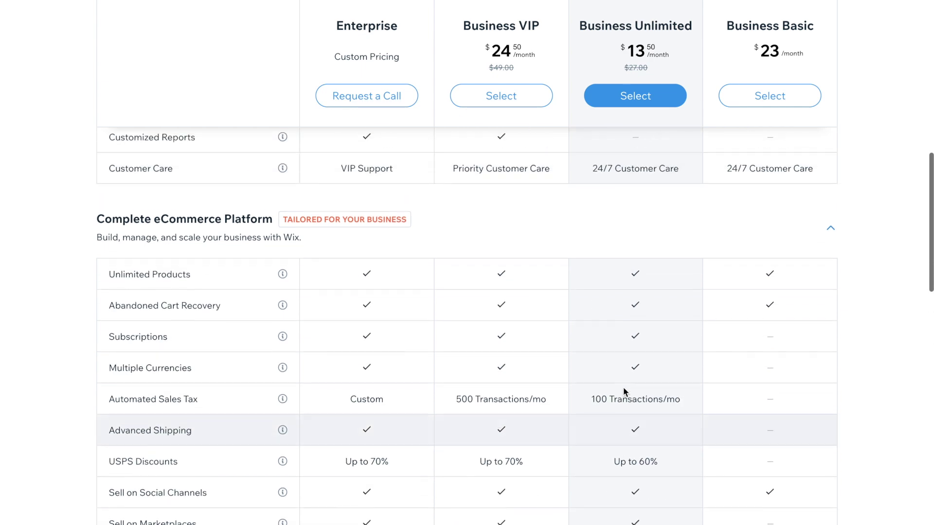
scroll(625, 392, up, 4)
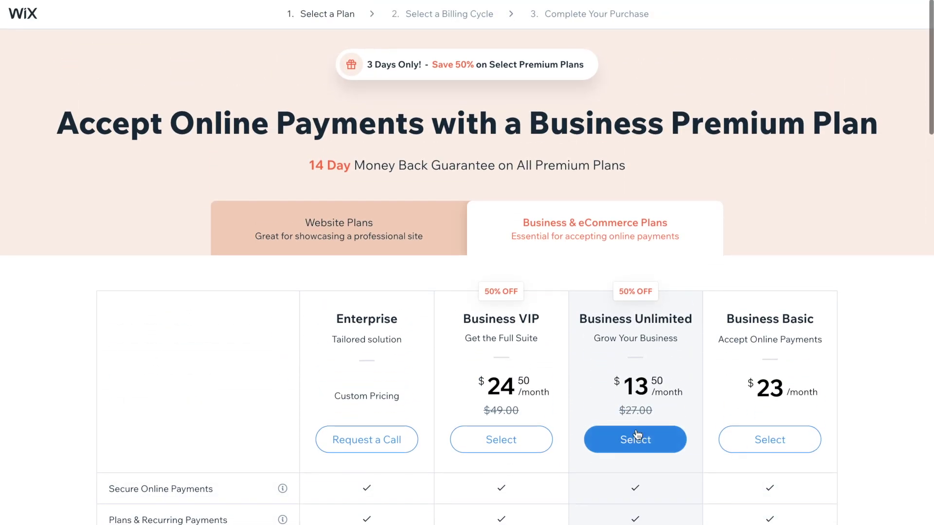
click(633, 440)
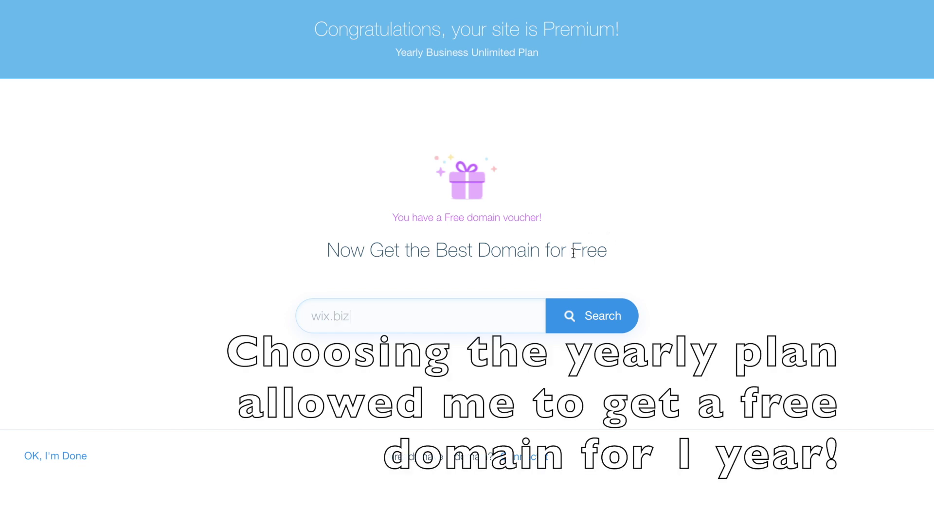
- Search for and claim the free domain fearlessshopboutique.com with a 1 Year registration period
click(412, 311)
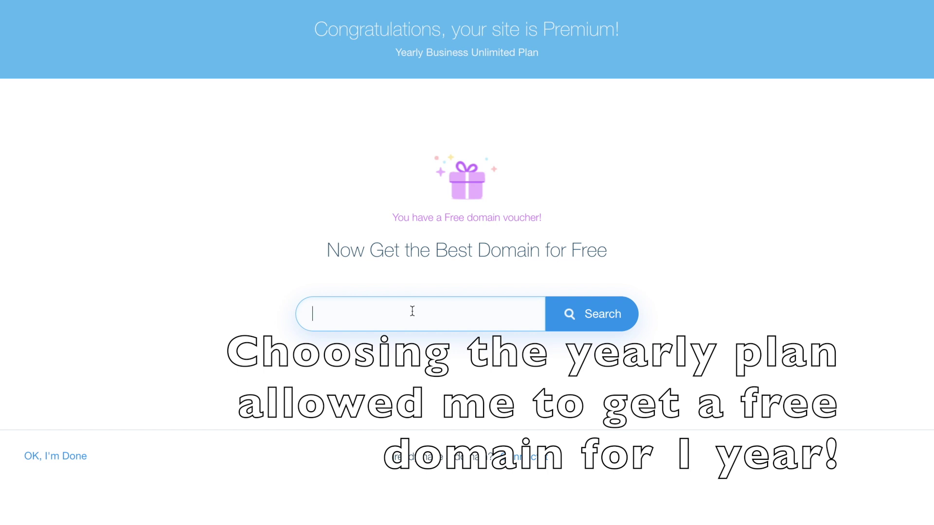
text(fearlessboutique.com)
click(594, 314)
drag(432, 326, 552, 326)
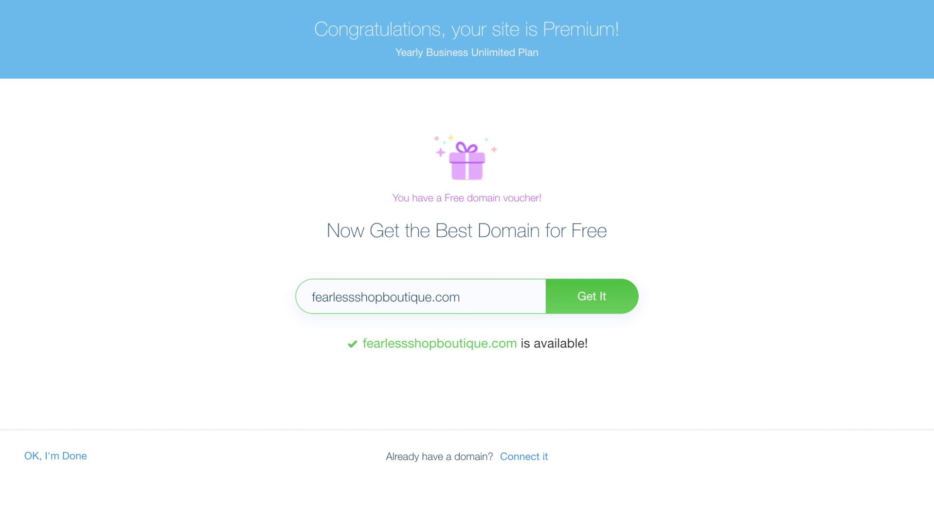
click(604, 297)
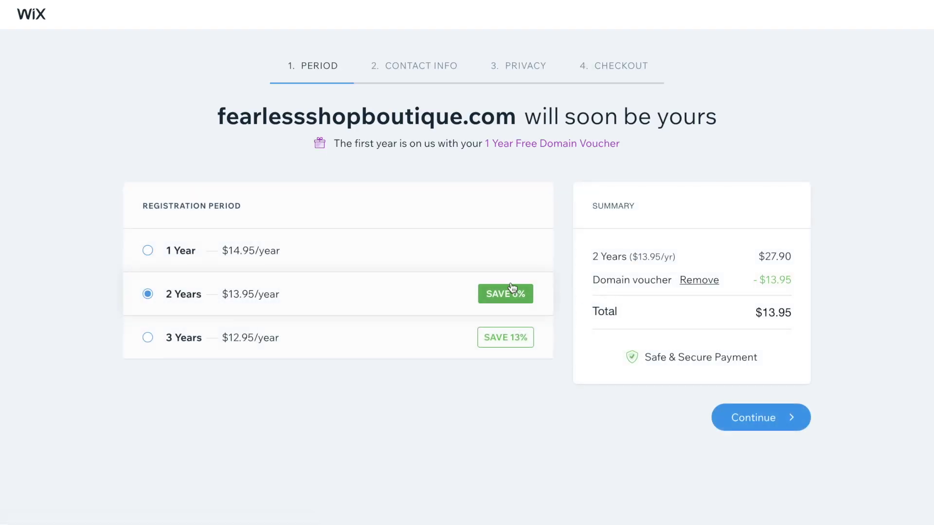
click(404, 263)
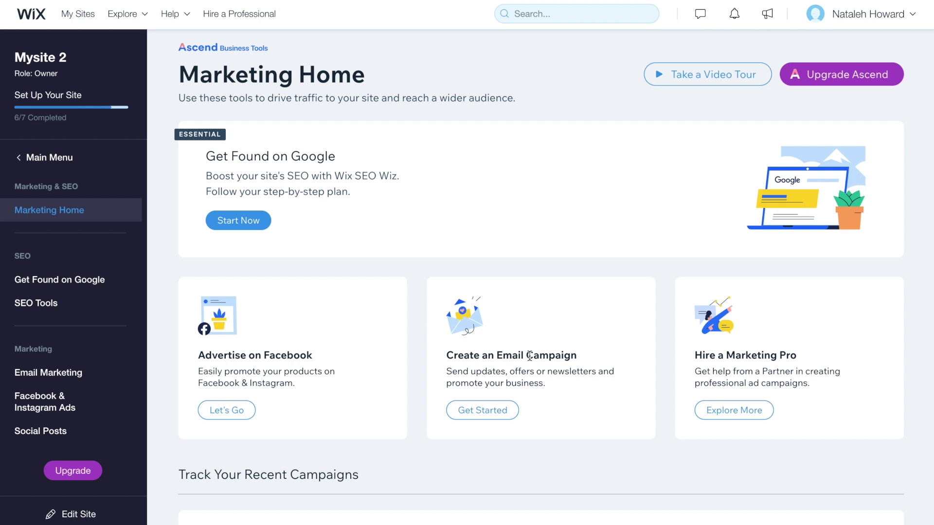
- Look through the Marketing Home page, including its Facebook ads and email marketing campaign sections
scroll(529, 356, down, 8)
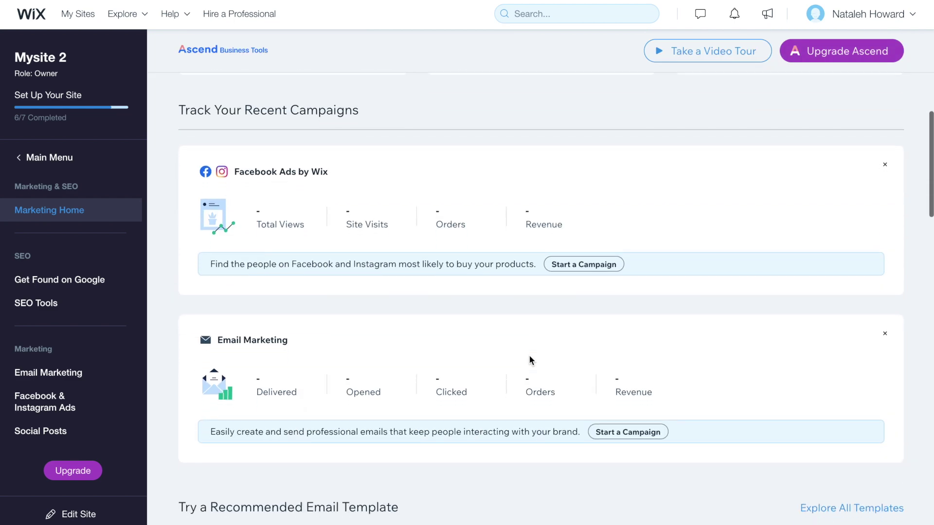
scroll(529, 355, down, 5)
scroll(529, 355, up, 6)
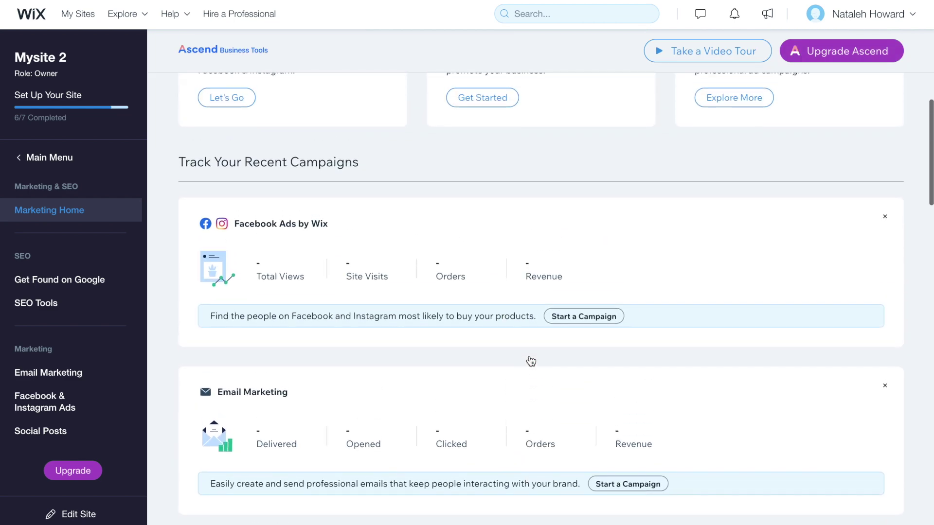